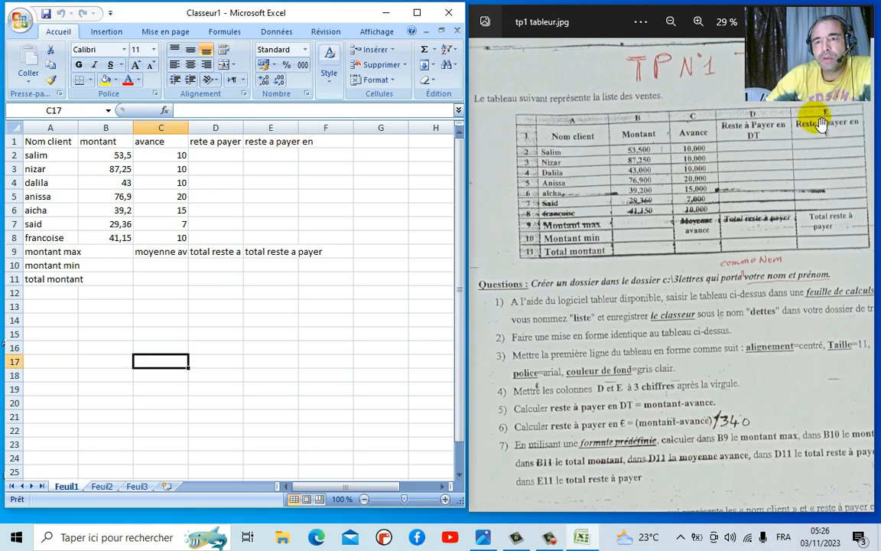
# - Select the E1 header cell and begin editing its text
pyautogui.click(268, 143)
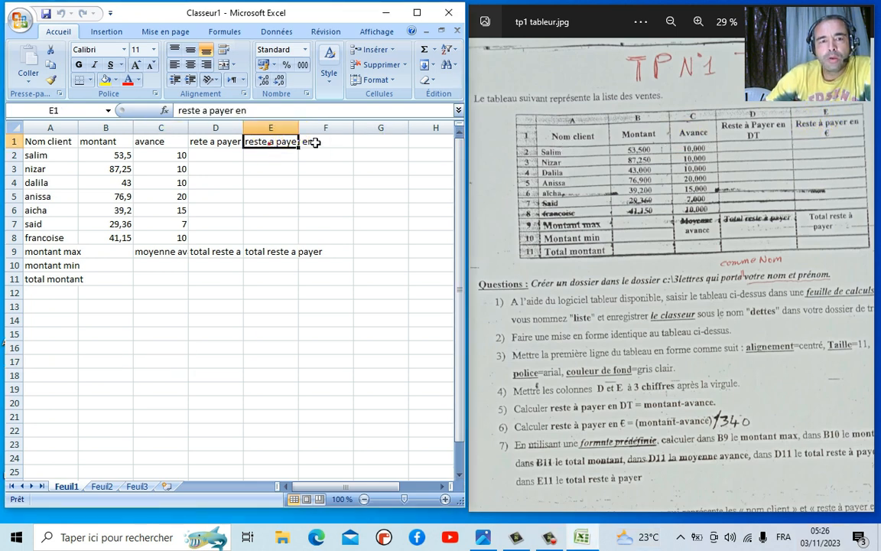
pyautogui.click(253, 110)
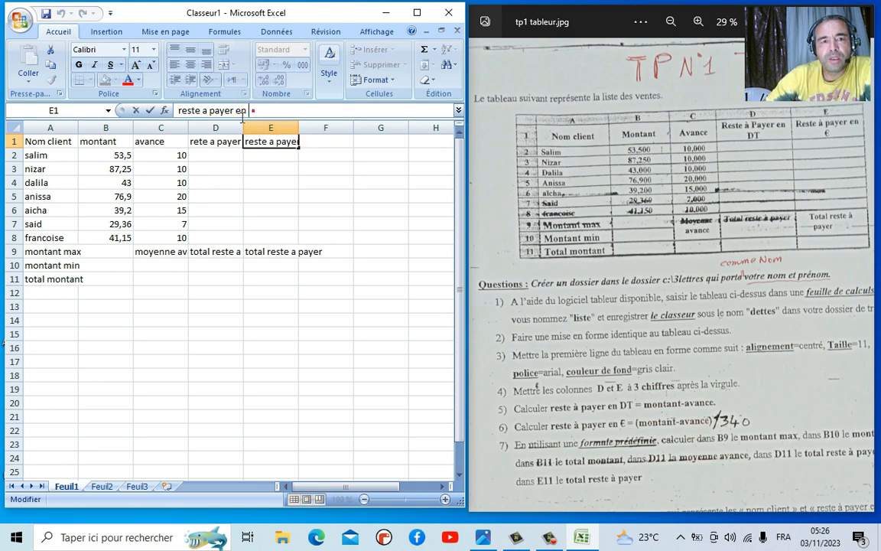
# - Insert the € sign from Insertion > Symbole at the end of the E1 header and confirm it
pyautogui.click(107, 32)
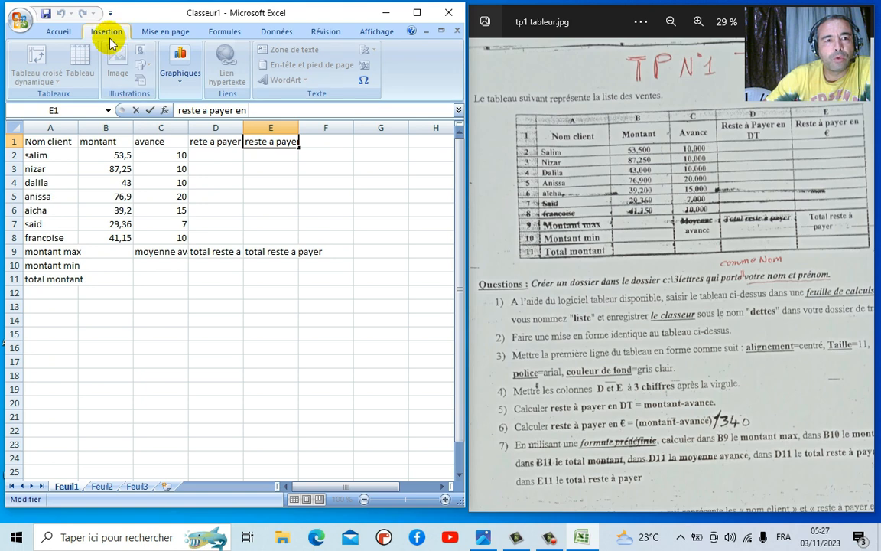
pyautogui.click(367, 84)
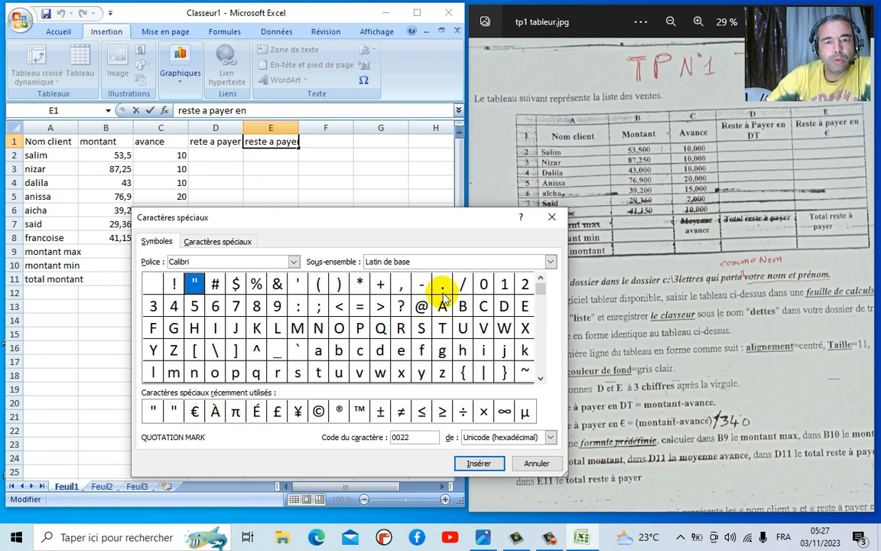
pyautogui.moveTo(541, 380); pyautogui.dragTo(541, 379)
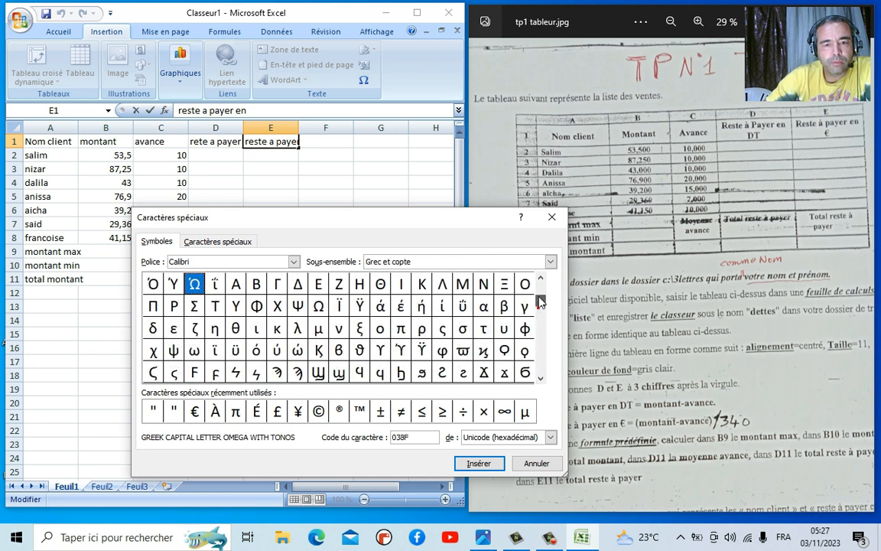
pyautogui.moveTo(540, 301)
pyautogui.mouseDown()
pyautogui.moveTo(538, 282)
pyautogui.moveTo(535, 309)
pyautogui.mouseUp()
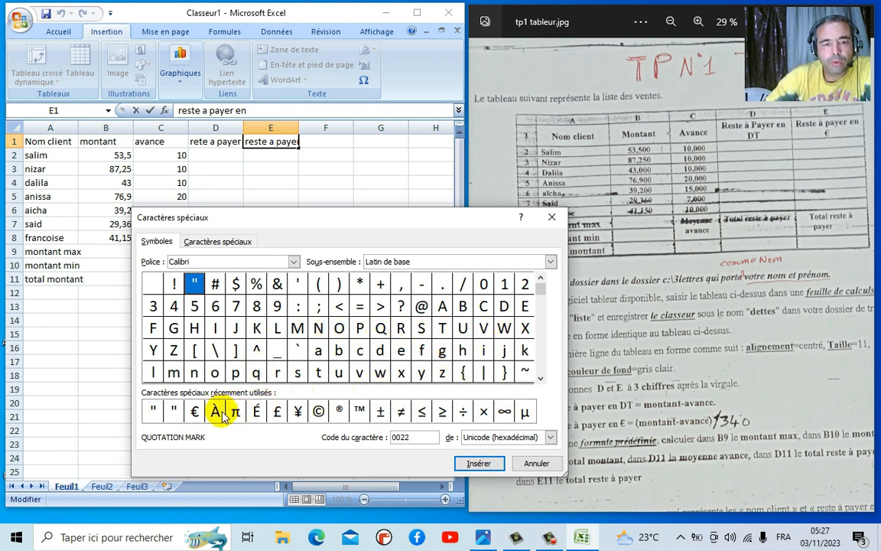
pyautogui.click(195, 412)
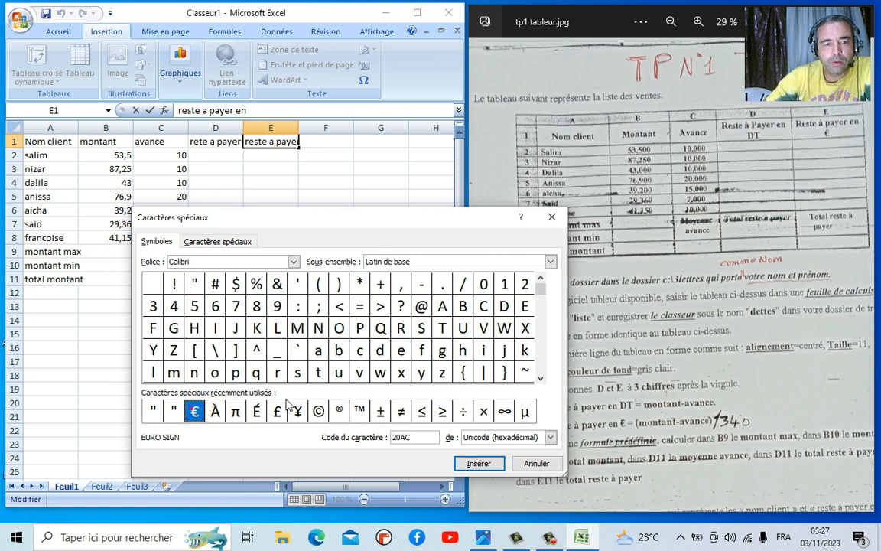
pyautogui.click(479, 464)
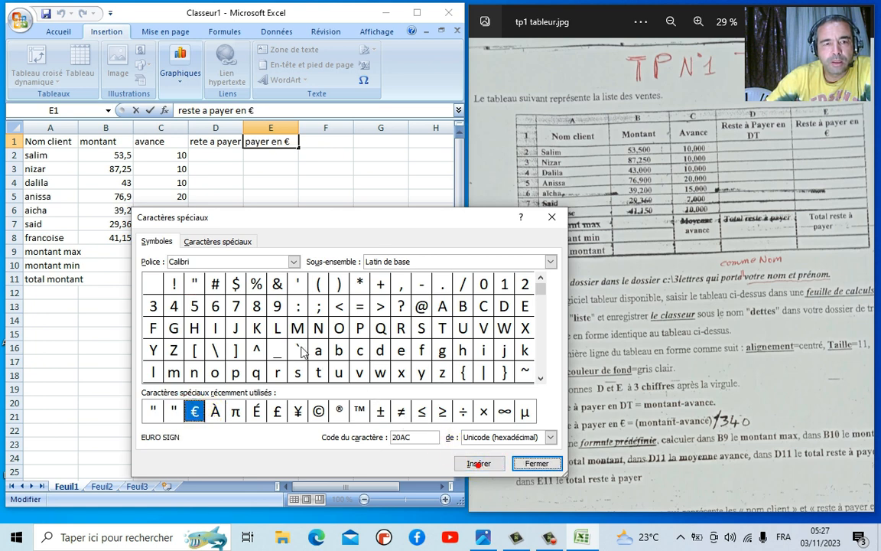
pyautogui.click(536, 464)
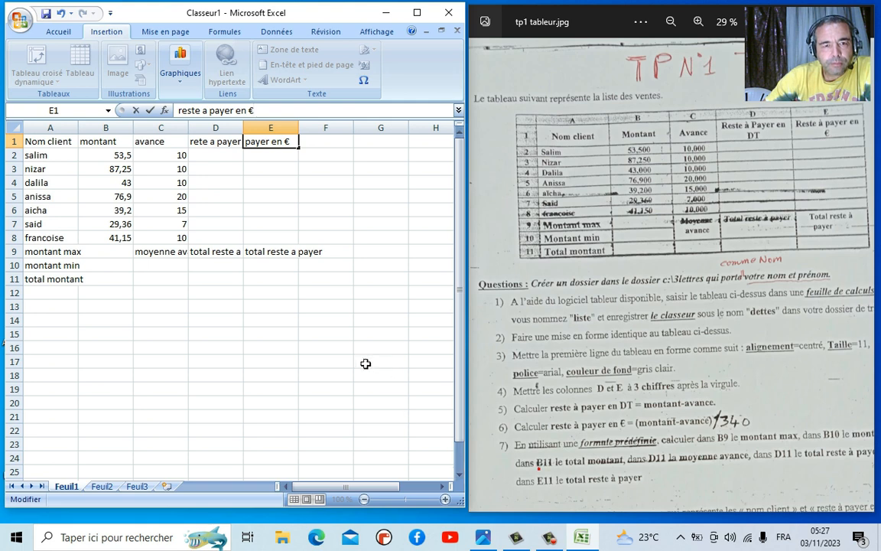
pyautogui.press('Return')
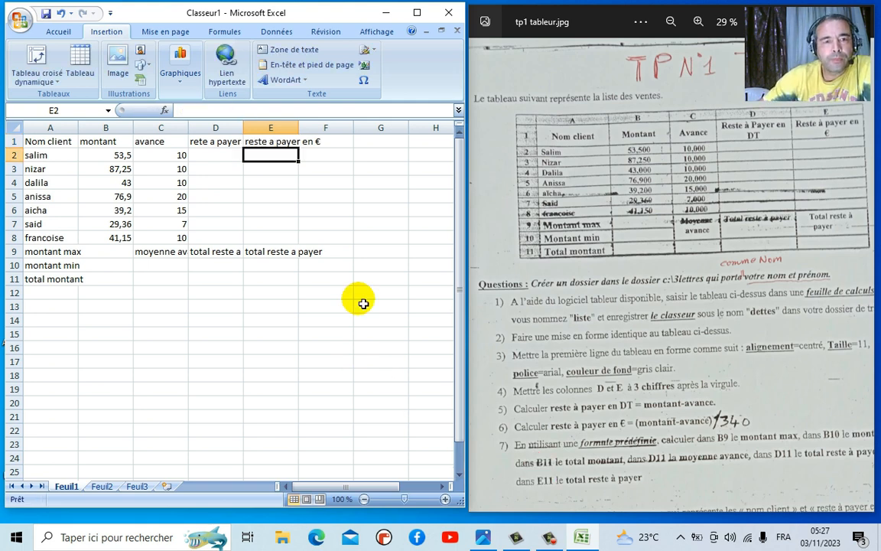
# - Replace 'a' with 'à' in the D1 header and widen column A to 14.57
pyautogui.click(214, 142)
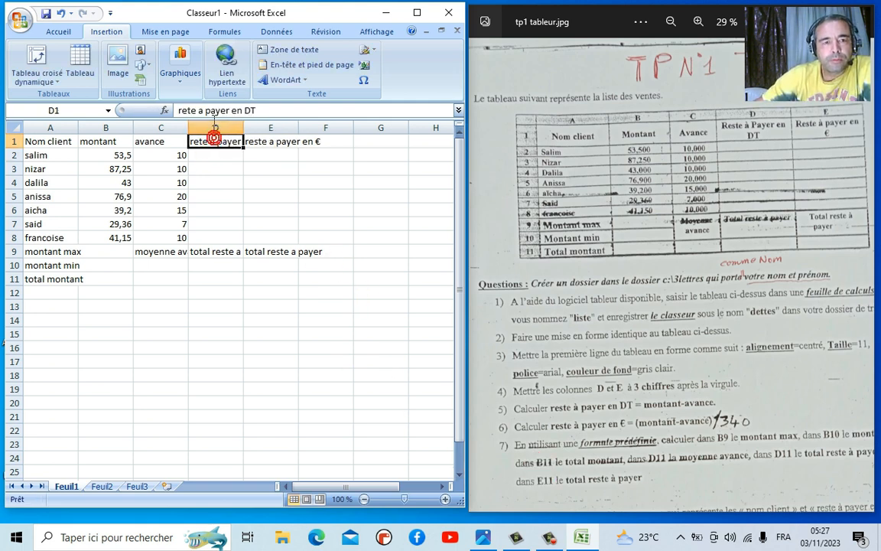
pyautogui.click(205, 111)
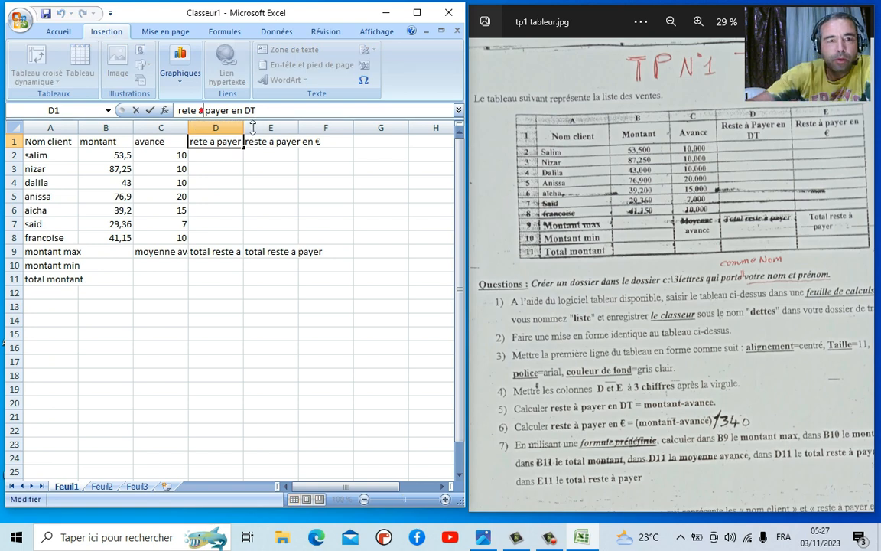
pyautogui.press('BackSpace')
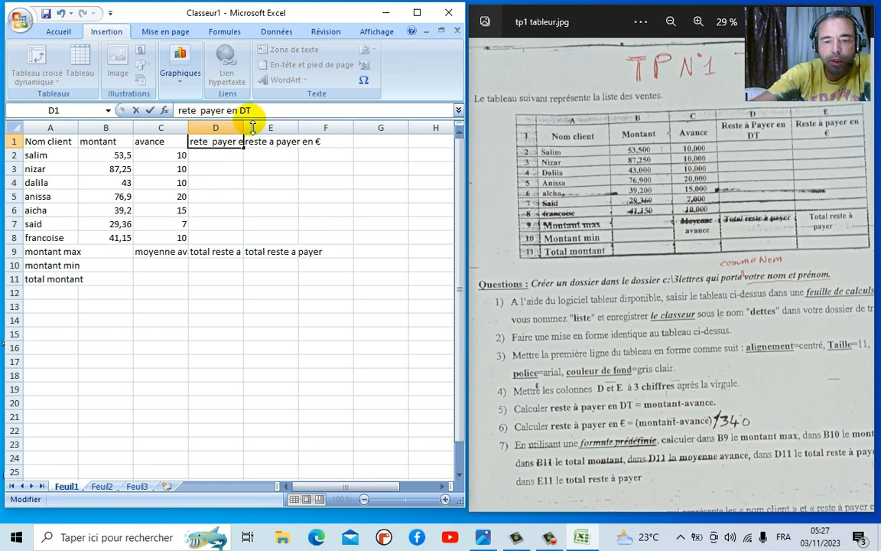
pyautogui.write('à')
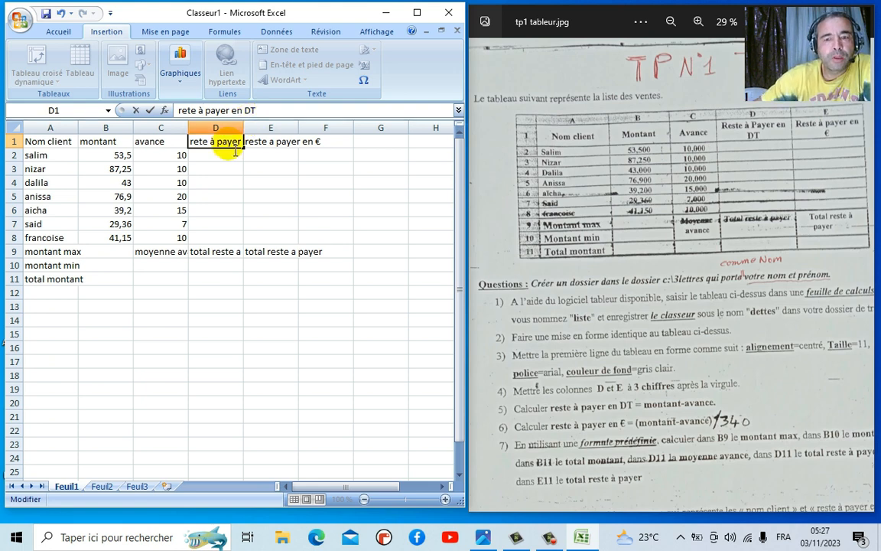
pyautogui.click(234, 154)
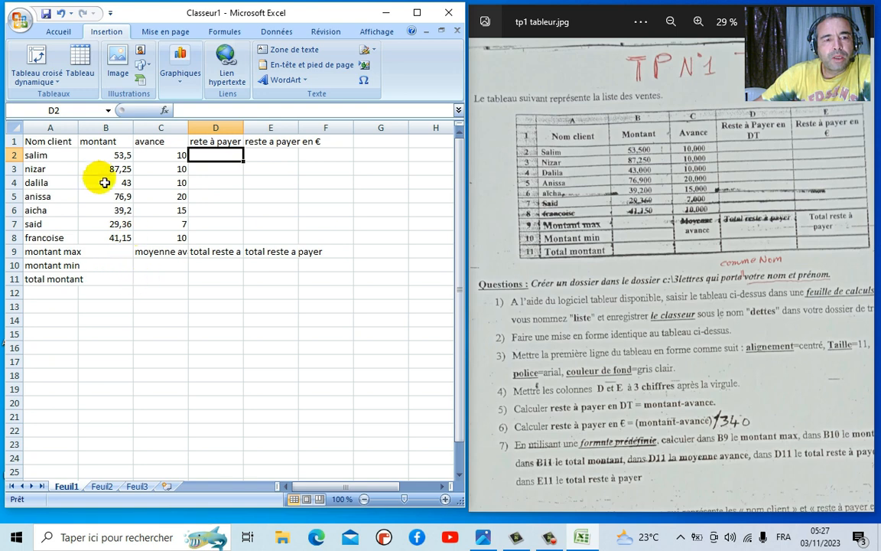
pyautogui.moveTo(78, 135); pyautogui.dragTo(304, 279)
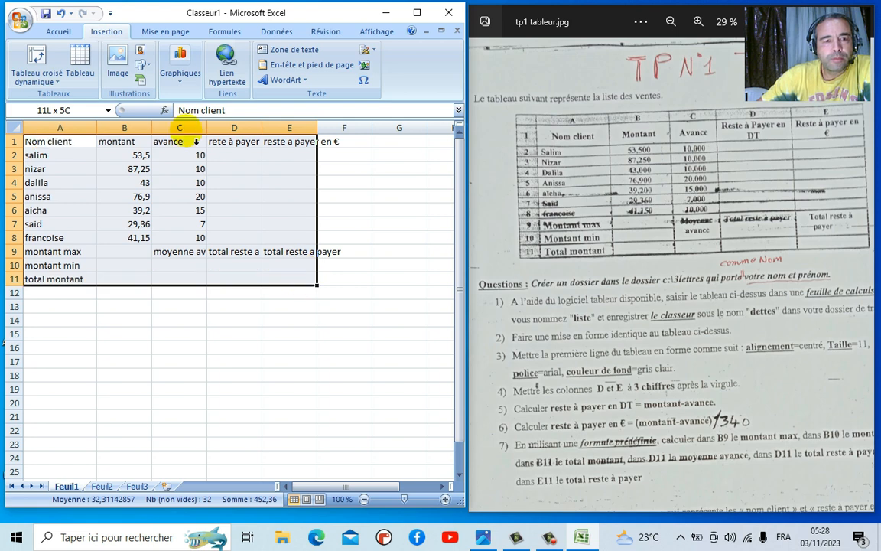
# - Apply outline and inside borders to A1:E11 through Format de cellule > Bordure
pyautogui.rightClick(184, 181)
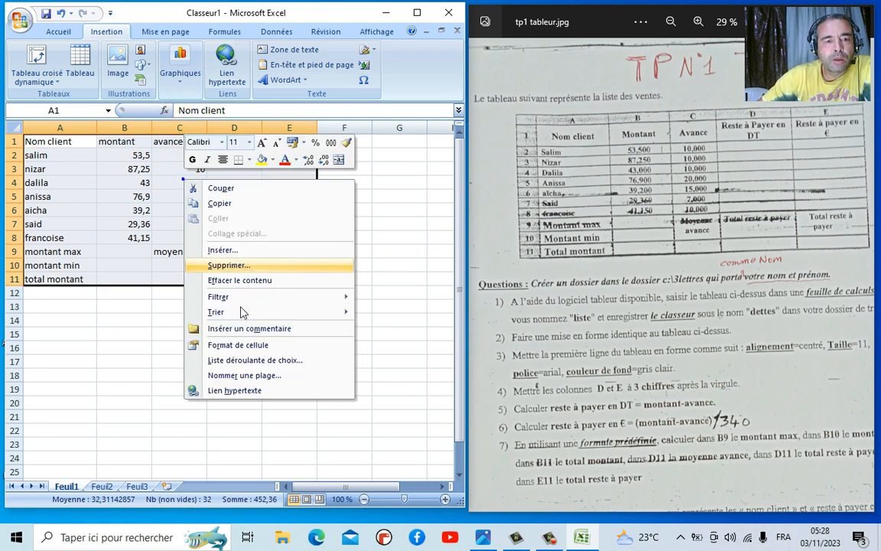
pyautogui.click(237, 345)
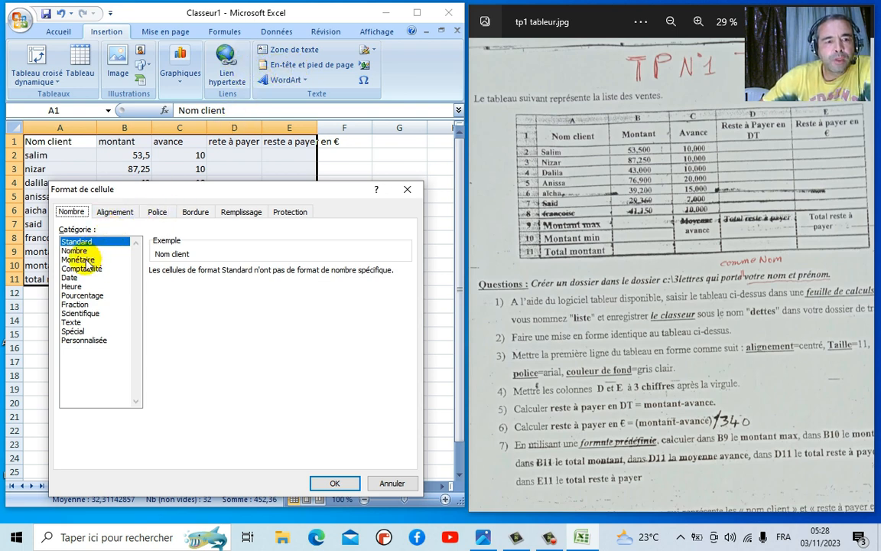
pyautogui.click(193, 214)
pyautogui.click(140, 297)
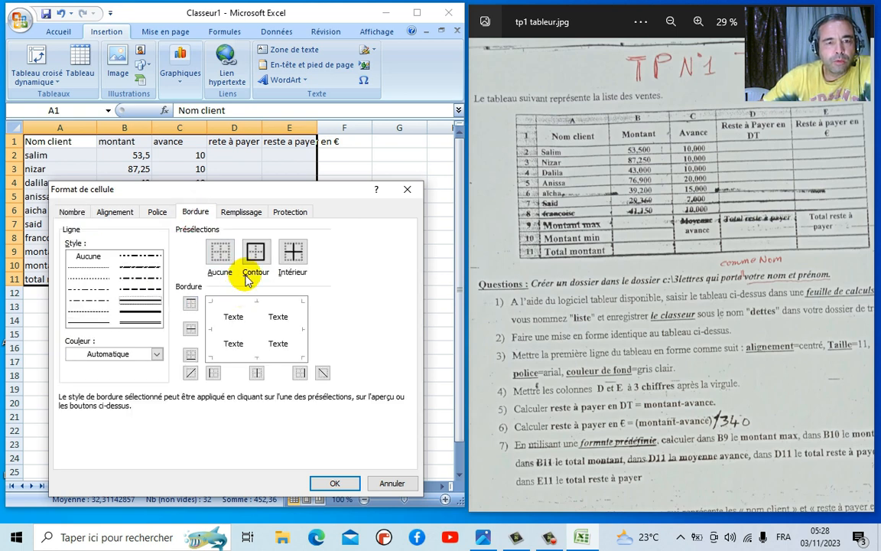
pyautogui.click(257, 253)
pyautogui.click(293, 254)
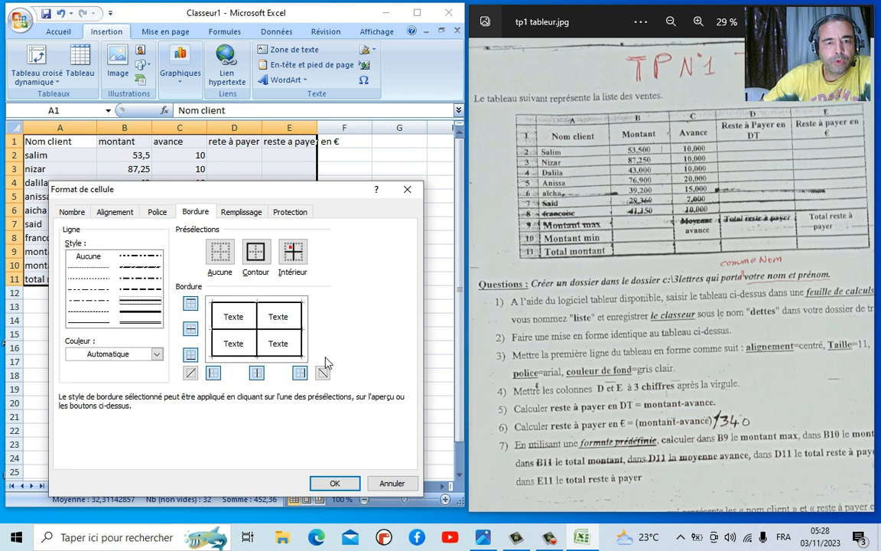
pyautogui.click(343, 489)
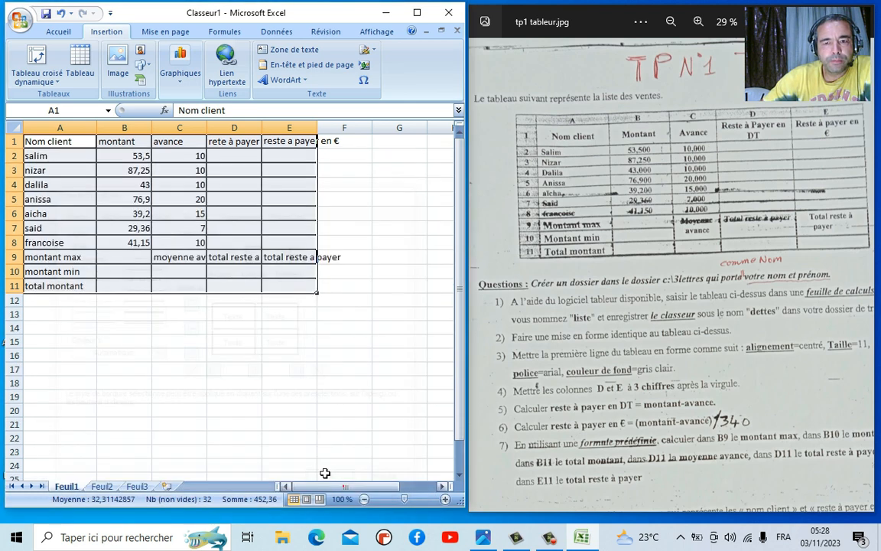
pyautogui.click(198, 388)
# - Widen columns B, D and E to fit their headers
pyautogui.moveTo(157, 130)
pyautogui.mouseDown()
pyautogui.moveTo(143, 128)
pyautogui.moveTo(153, 127)
pyautogui.mouseUp()
pyautogui.moveTo(264, 129); pyautogui.dragTo(291, 130)
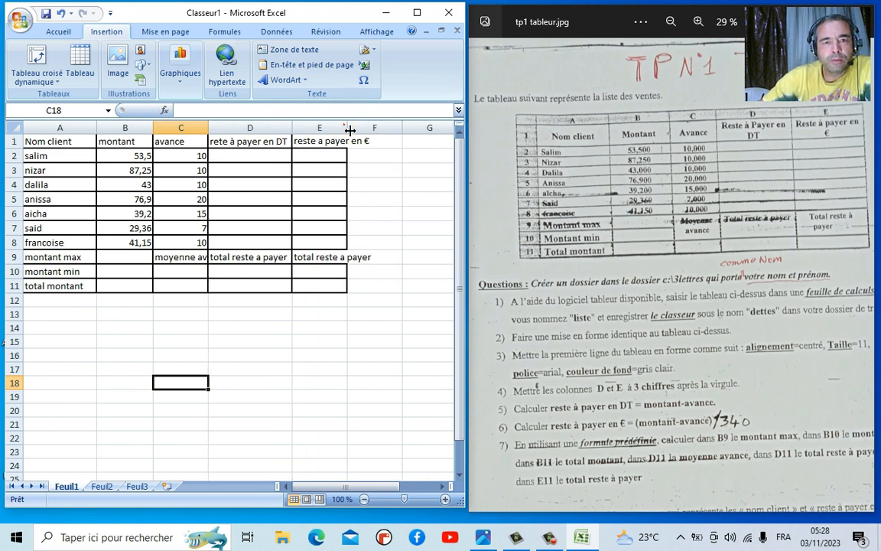
pyautogui.moveTo(349, 128); pyautogui.dragTo(381, 128)
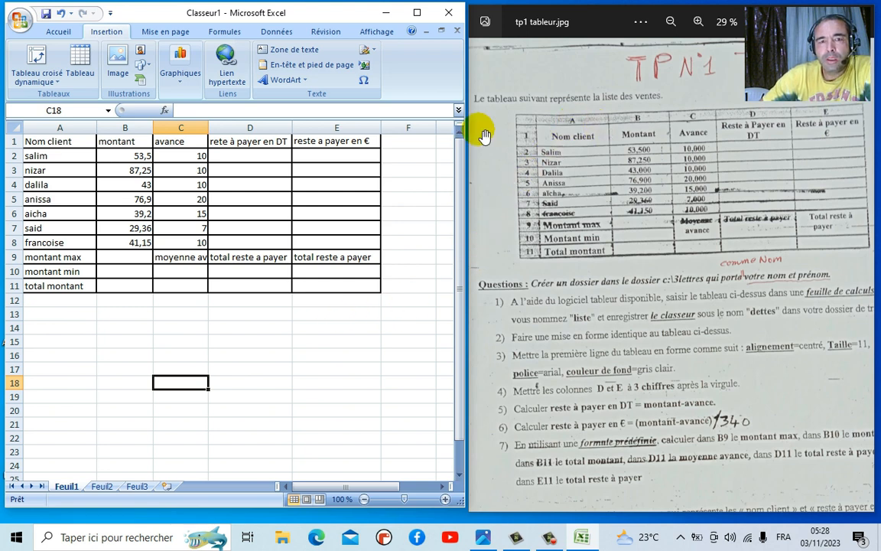
# - Make the A1:E1 headers bold, font size 12 and centred
pyautogui.moveTo(48, 141); pyautogui.dragTo(301, 141)
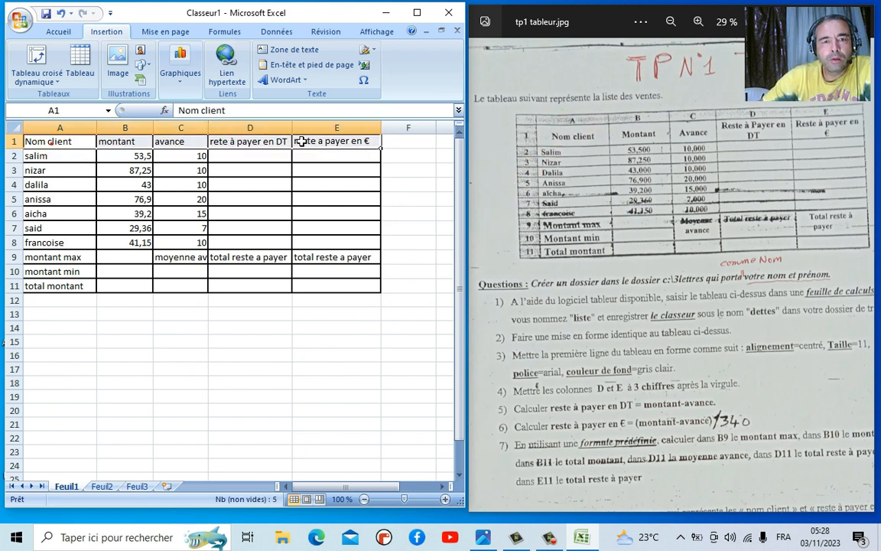
pyautogui.click(69, 33)
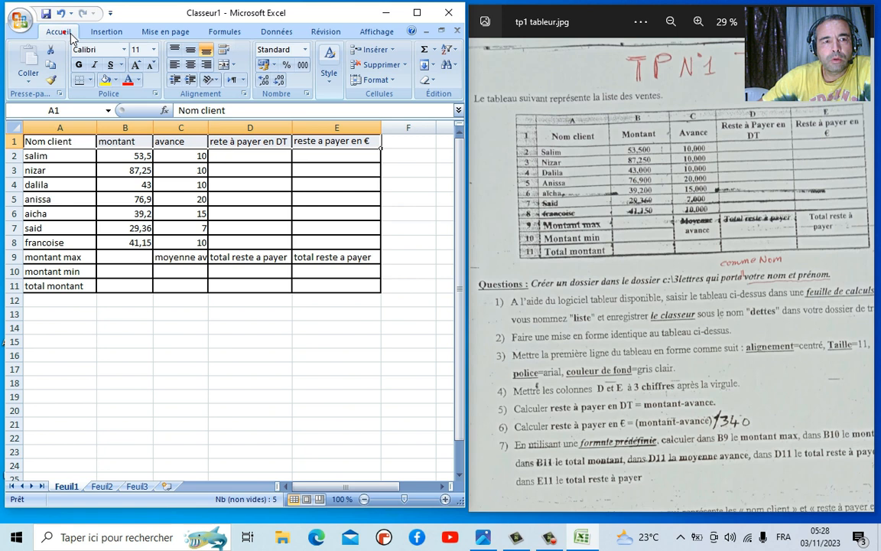
pyautogui.click(153, 49)
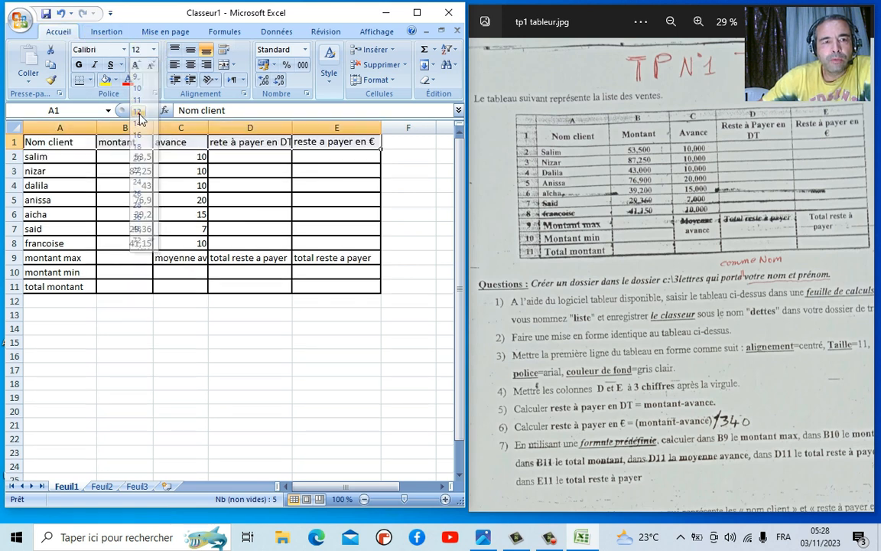
pyautogui.click(139, 112)
pyautogui.click(78, 64)
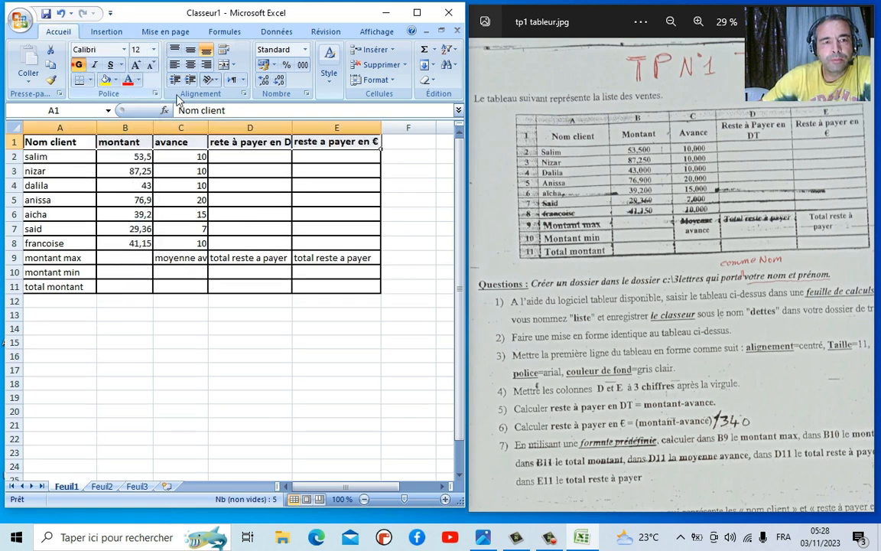
pyautogui.click(190, 66)
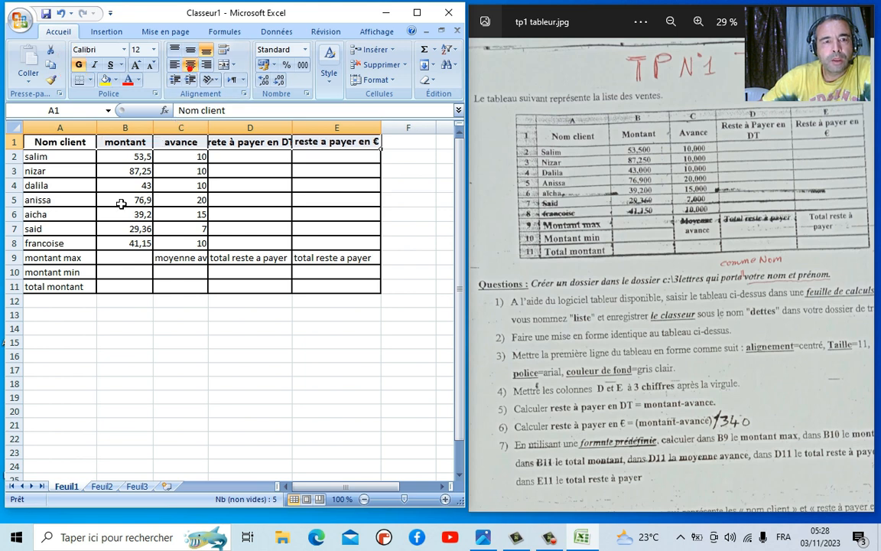
pyautogui.moveTo(116, 157); pyautogui.dragTo(194, 244)
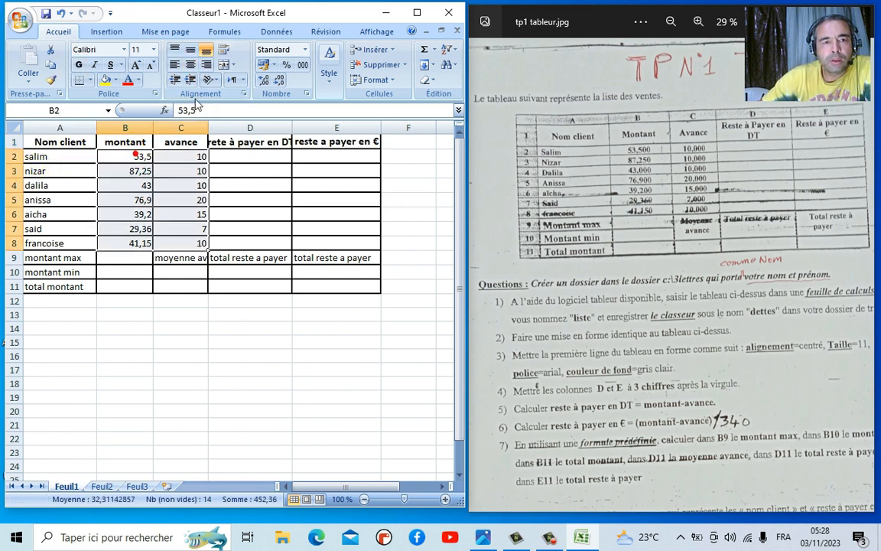
# - Centre the montant and avance values, try a three-decimal Nombre format, then undo it
pyautogui.click(191, 66)
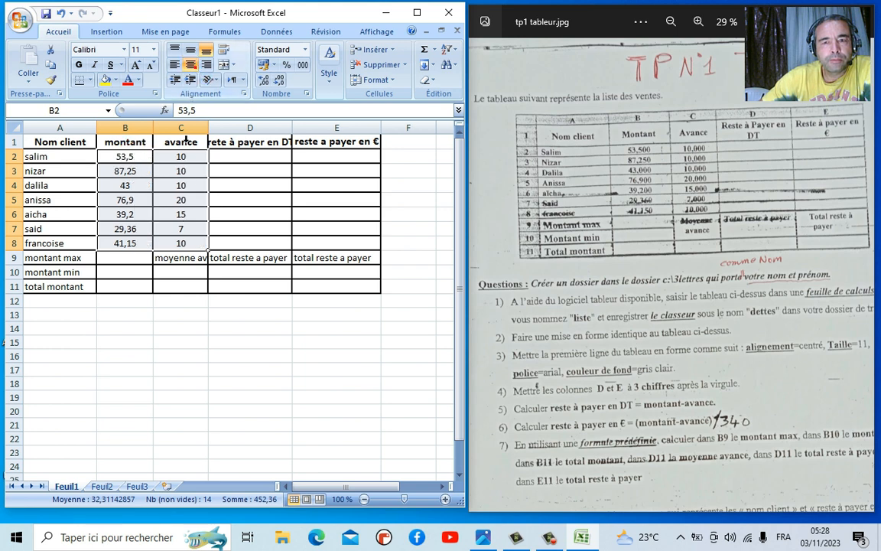
pyautogui.rightClick(182, 205)
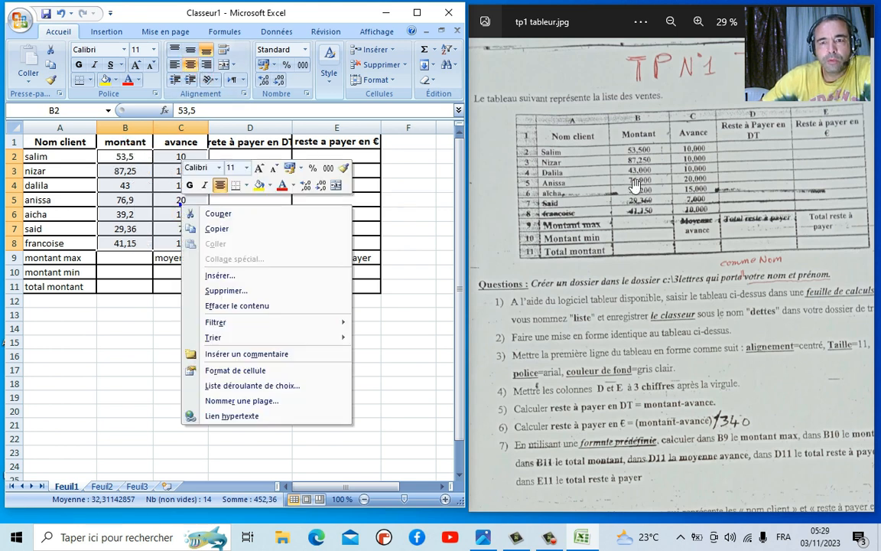
pyautogui.click(228, 373)
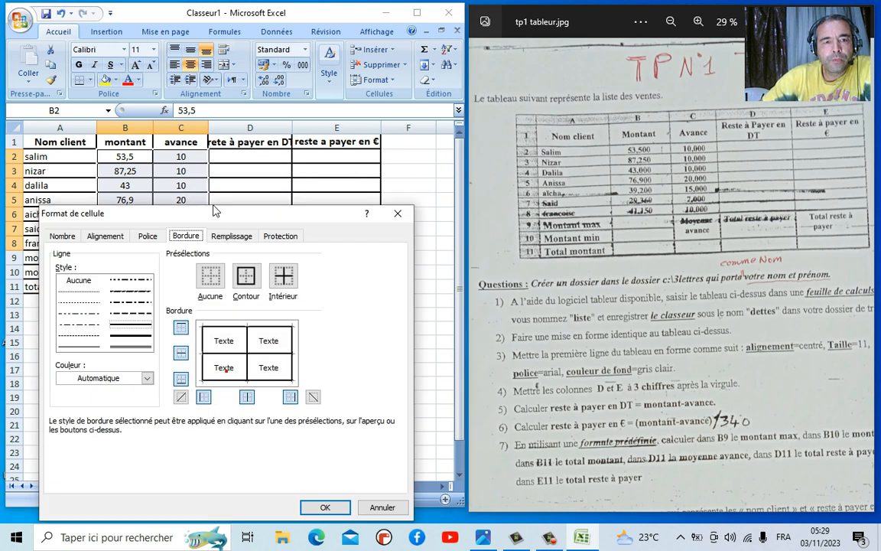
pyautogui.click(64, 236)
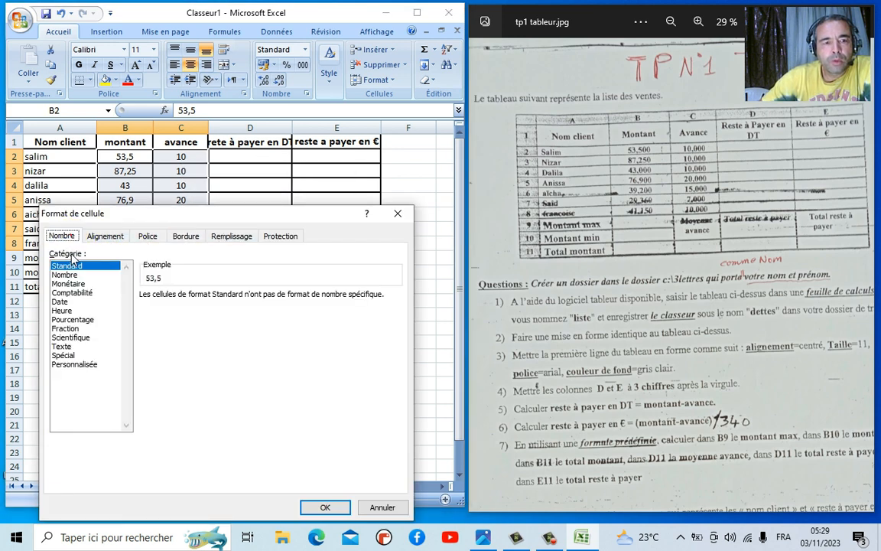
pyautogui.click(66, 275)
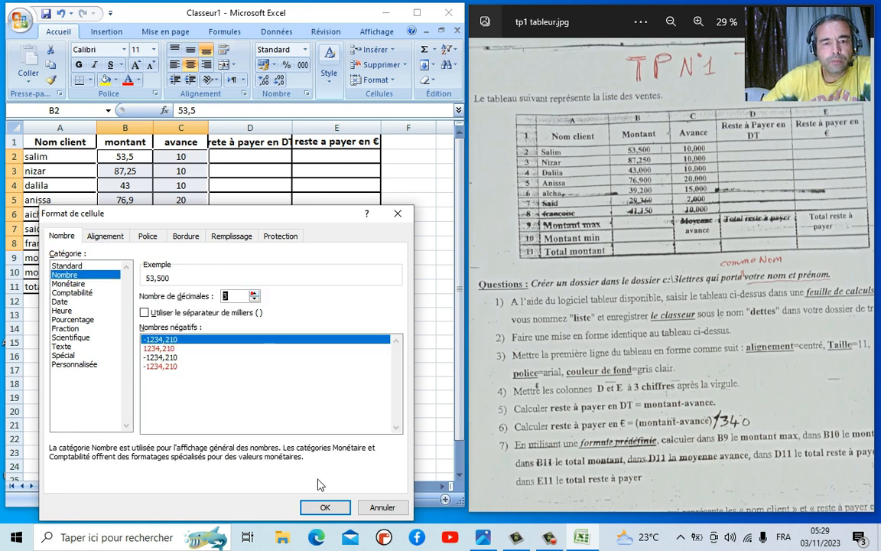
pyautogui.click(325, 507)
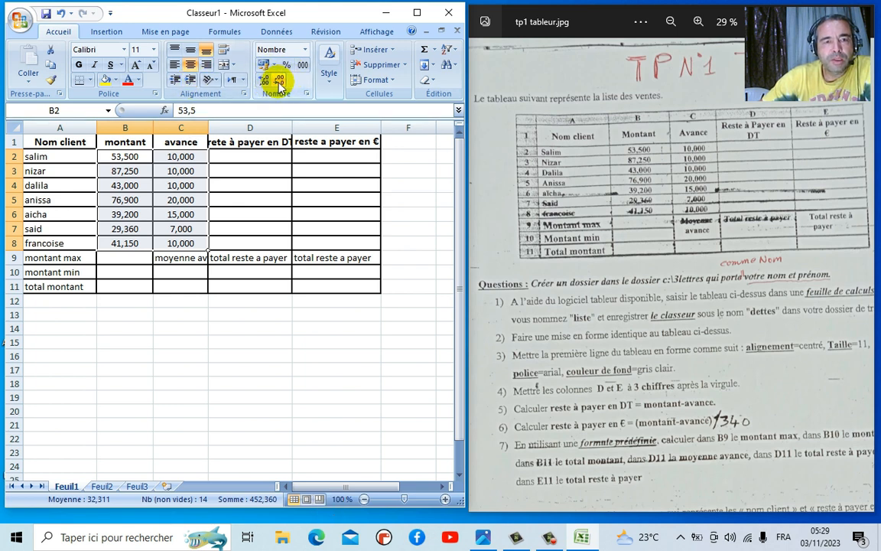
pyautogui.click(60, 14)
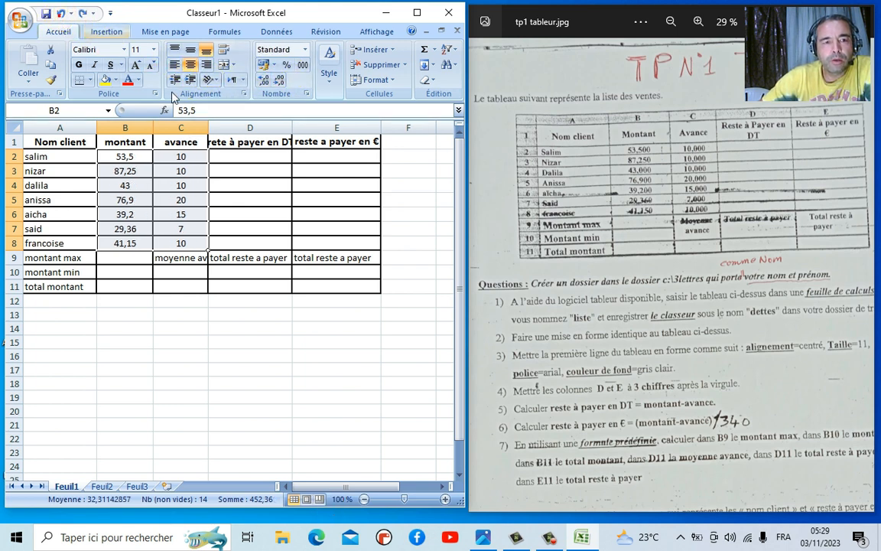
# - Use the decimal buttons to display three decimal places in B2:C8
pyautogui.click(277, 80)
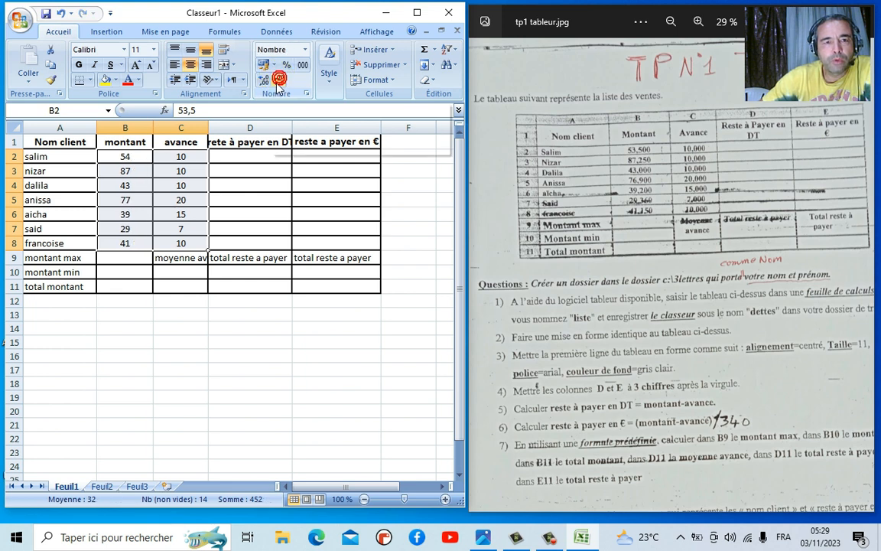
pyautogui.click(264, 80)
pyautogui.click(264, 81)
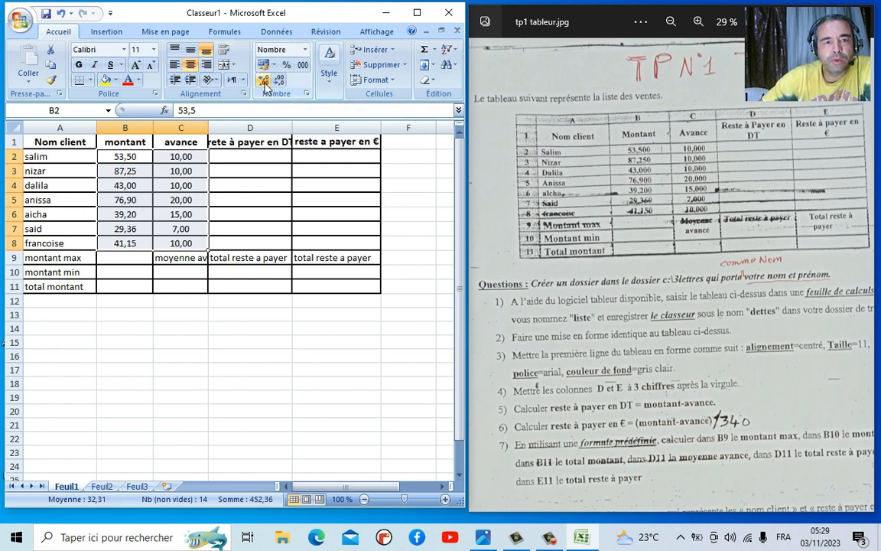
pyautogui.click(264, 80)
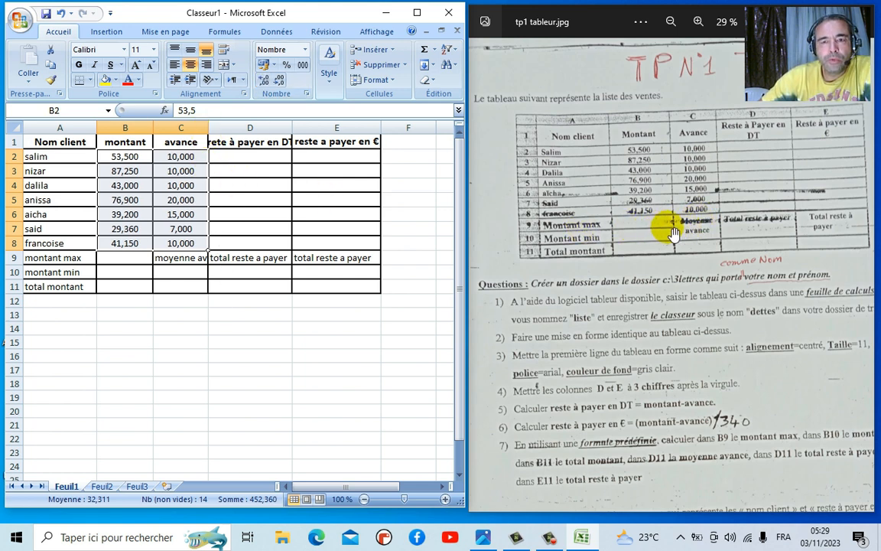
# - Merge and wrap C9:C10, bold the A9:A11 labels, and merge D9:D10 top-aligned
pyautogui.moveTo(179, 260); pyautogui.dragTo(191, 275)
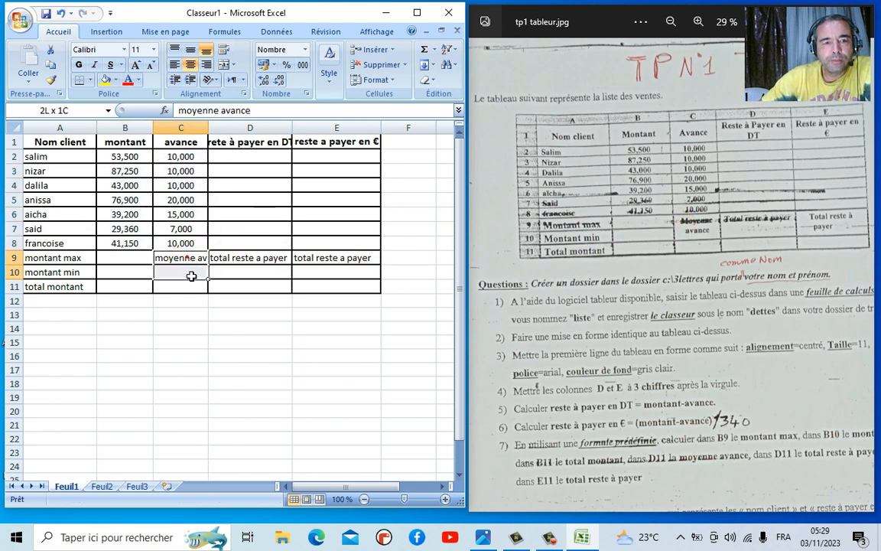
pyautogui.click(224, 67)
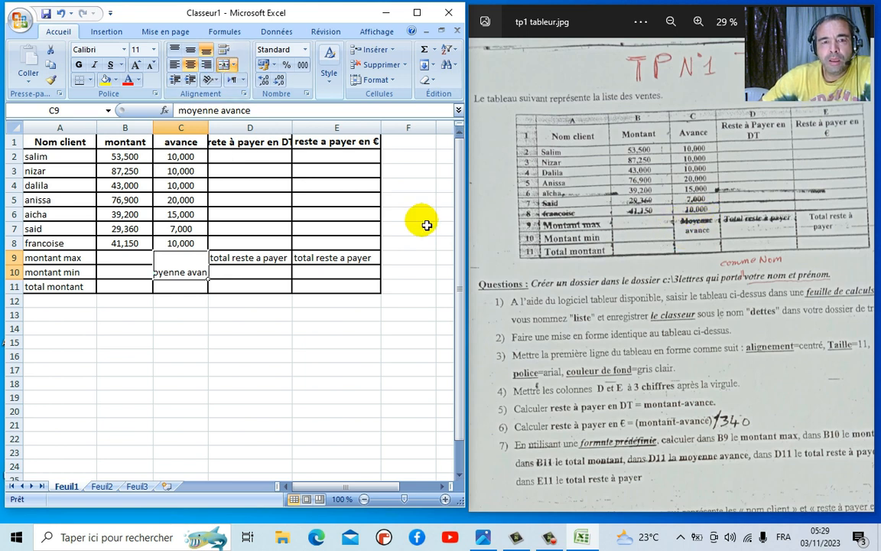
pyautogui.click(224, 52)
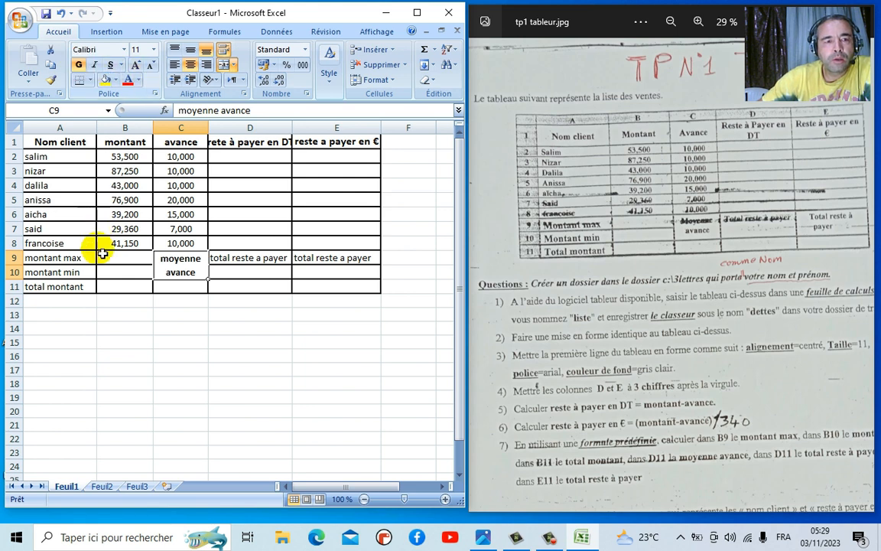
pyautogui.moveTo(72, 257); pyautogui.dragTo(74, 285)
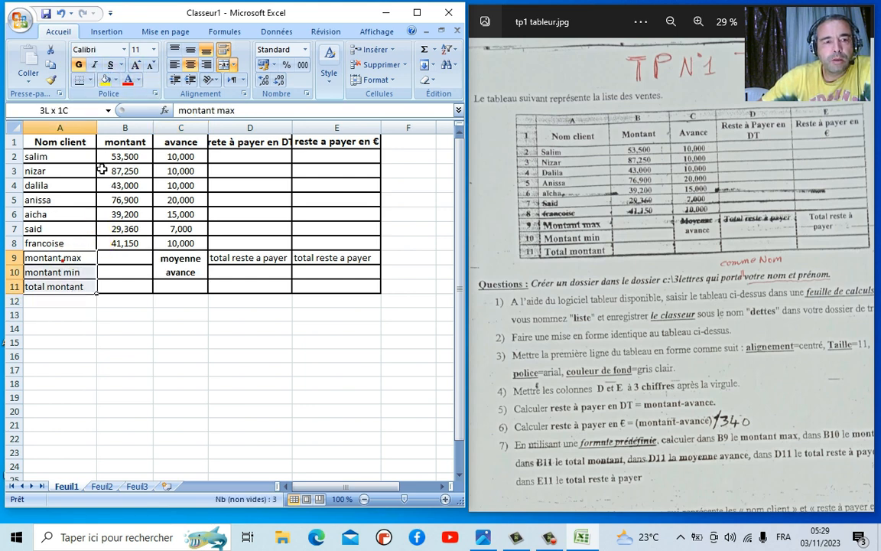
pyautogui.click(79, 64)
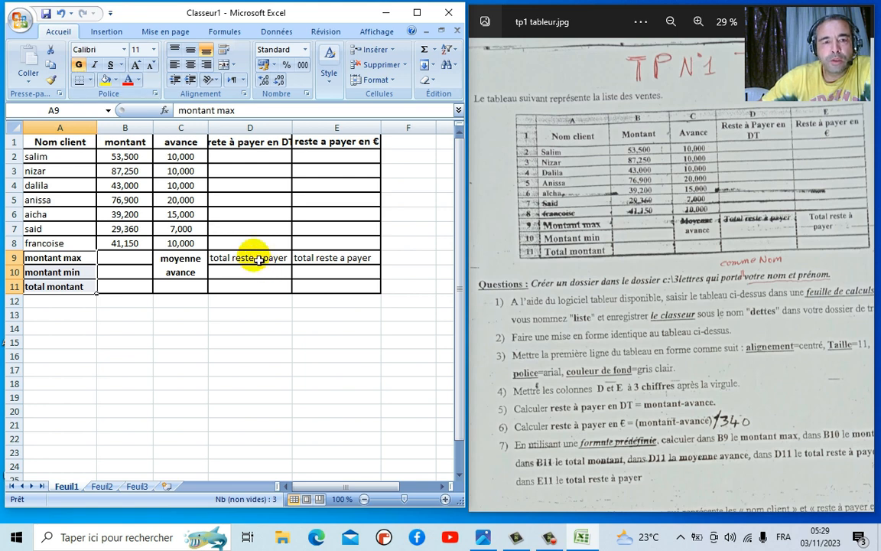
pyautogui.moveTo(260, 258); pyautogui.dragTo(252, 273)
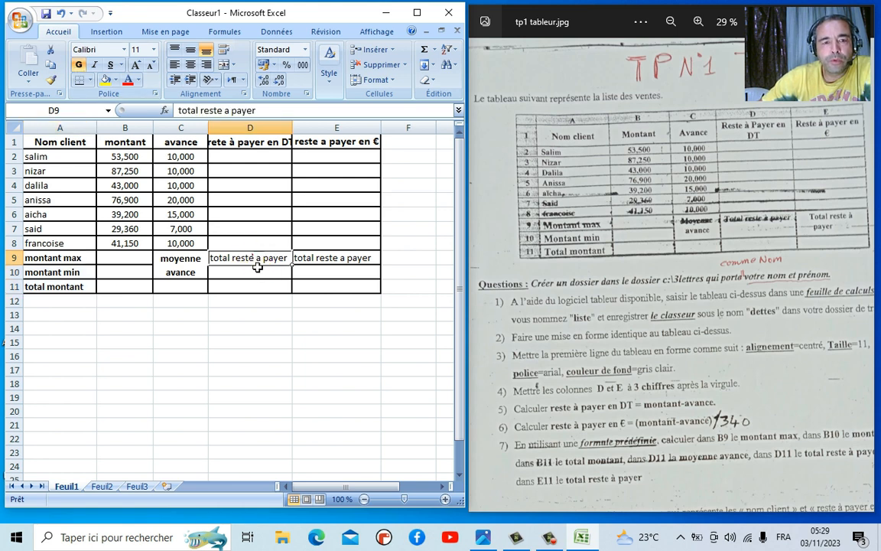
pyautogui.click(224, 63)
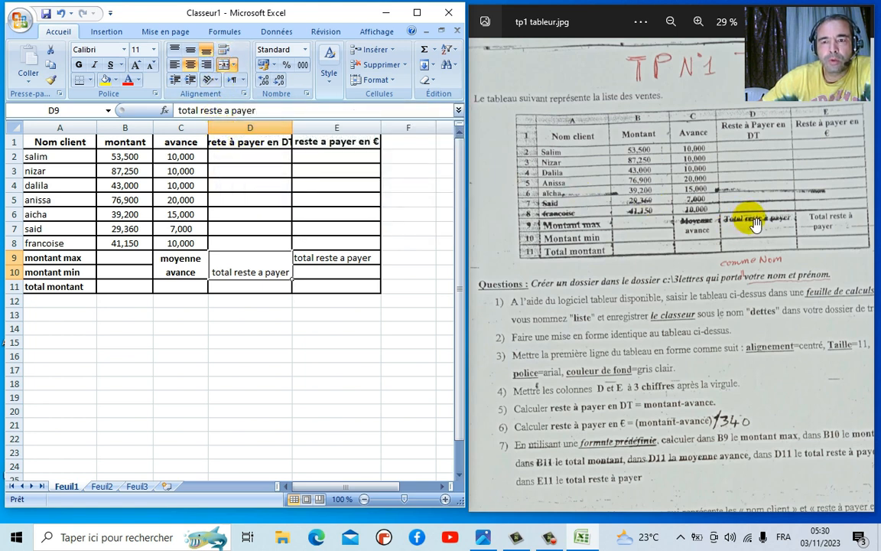
pyautogui.click(175, 50)
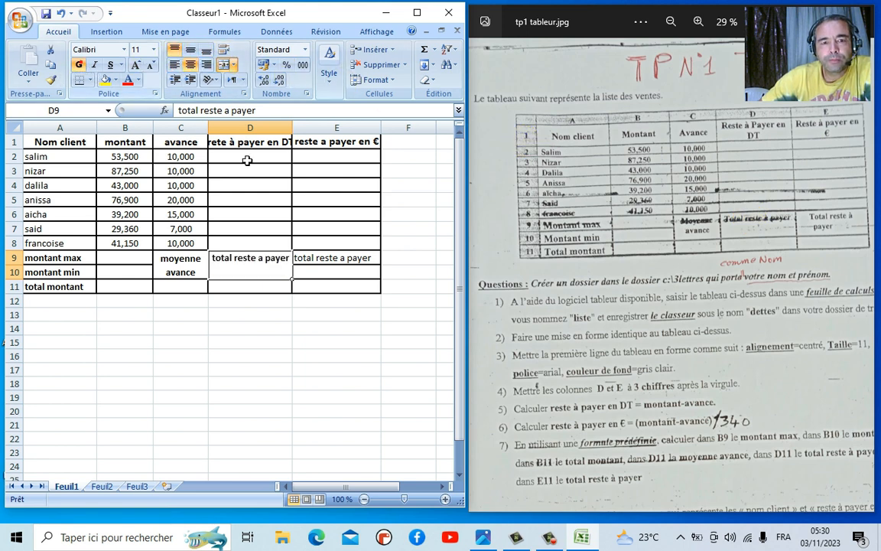
# - Merge E9:E10 with wrapped bold text and narrow column E so the label wraps
pyautogui.click(336, 261)
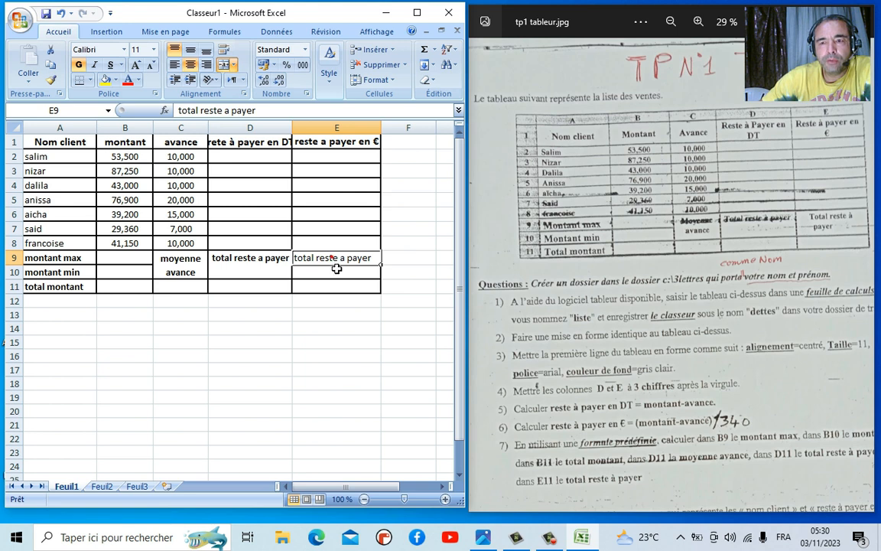
pyautogui.moveTo(337, 269); pyautogui.dragTo(332, 268)
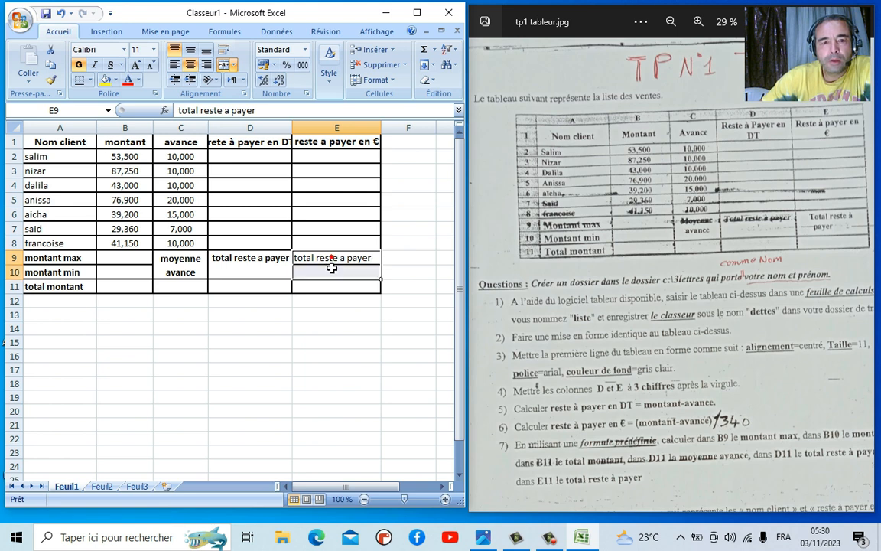
pyautogui.click(223, 65)
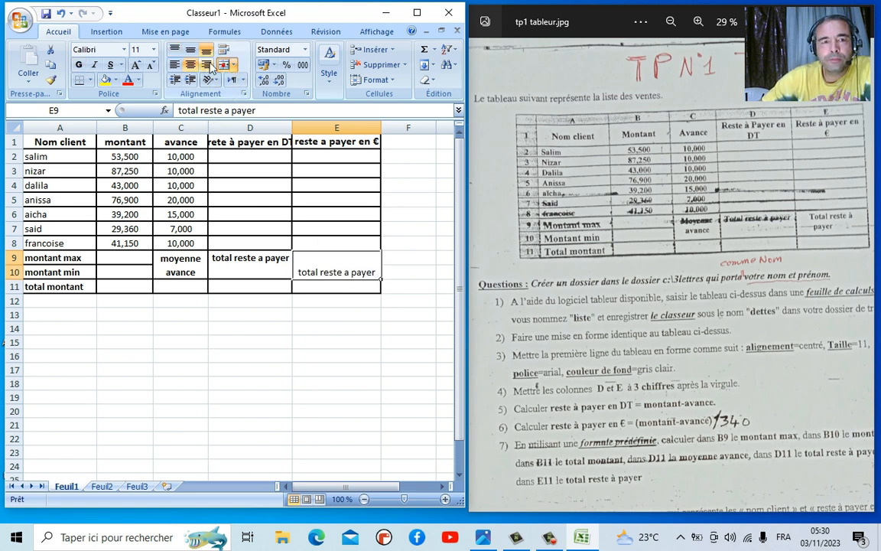
pyautogui.click(225, 50)
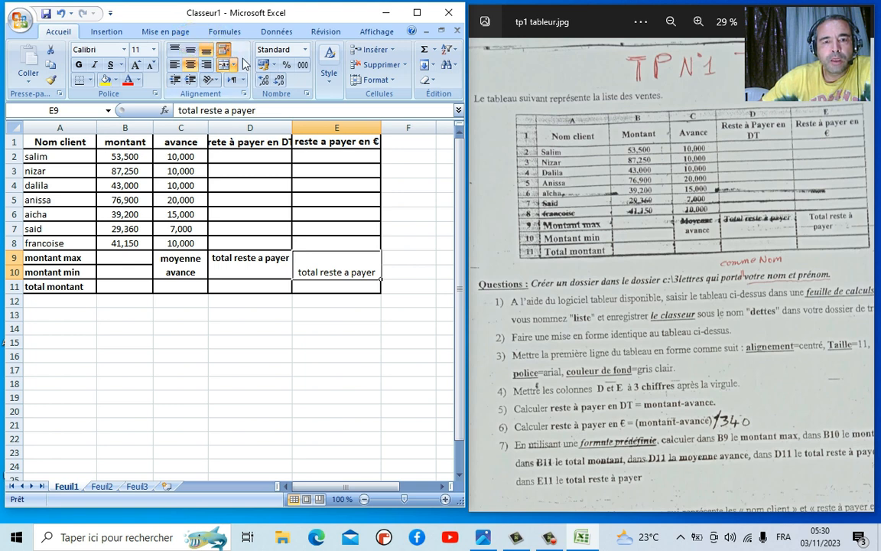
pyautogui.moveTo(390, 128); pyautogui.dragTo(366, 129)
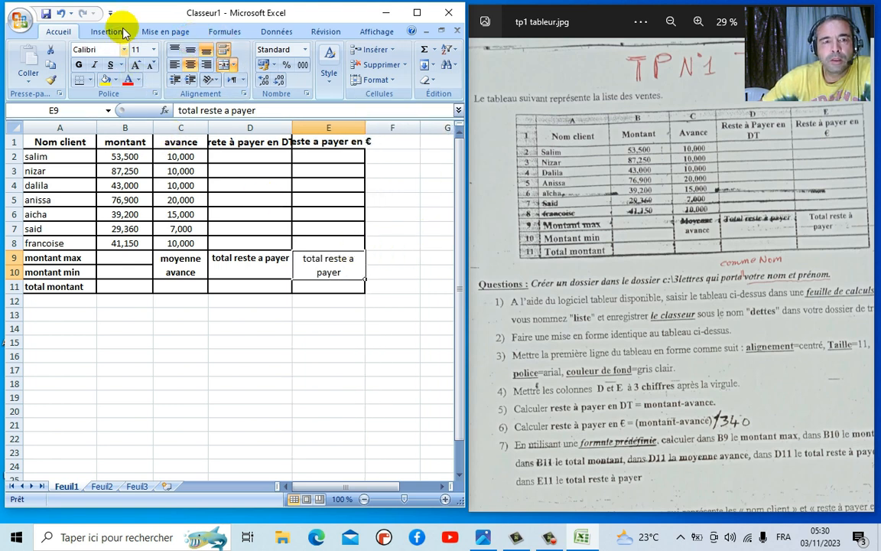
pyautogui.click(79, 64)
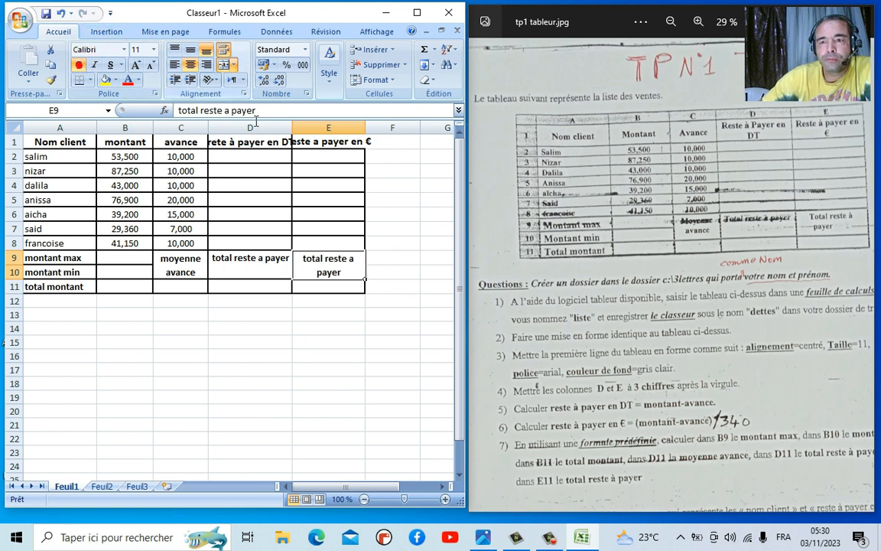
pyautogui.click(79, 64)
pyautogui.click(175, 64)
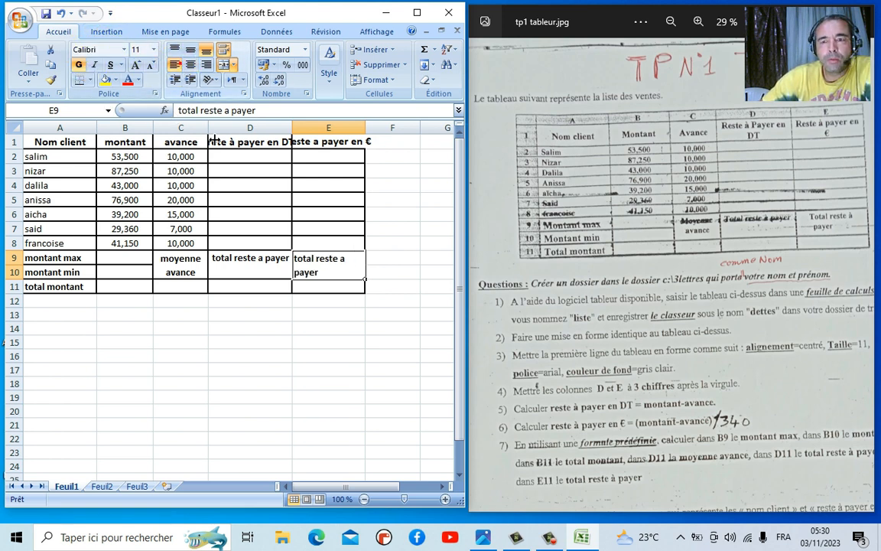
pyautogui.click(287, 329)
pyautogui.click(360, 143)
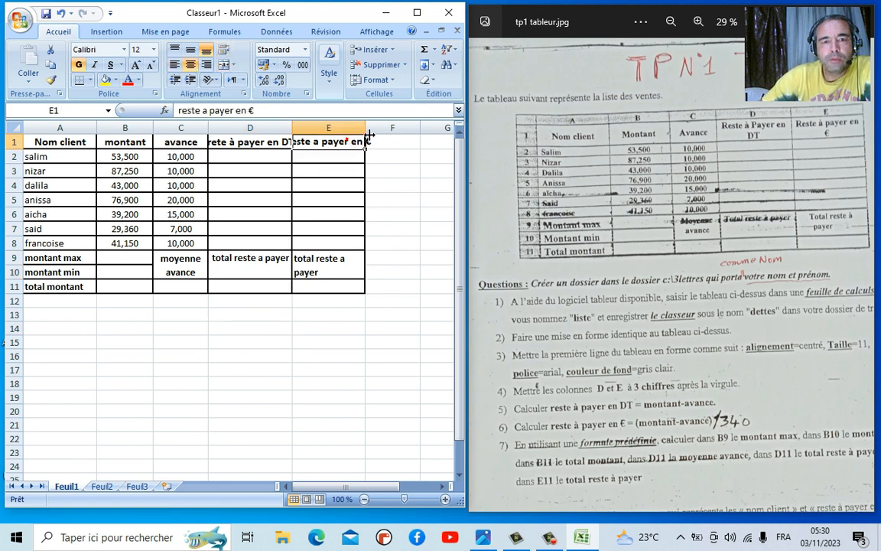
# - Wrap and vertically centre the E1 heading, widening column E to 15
pyautogui.click(224, 51)
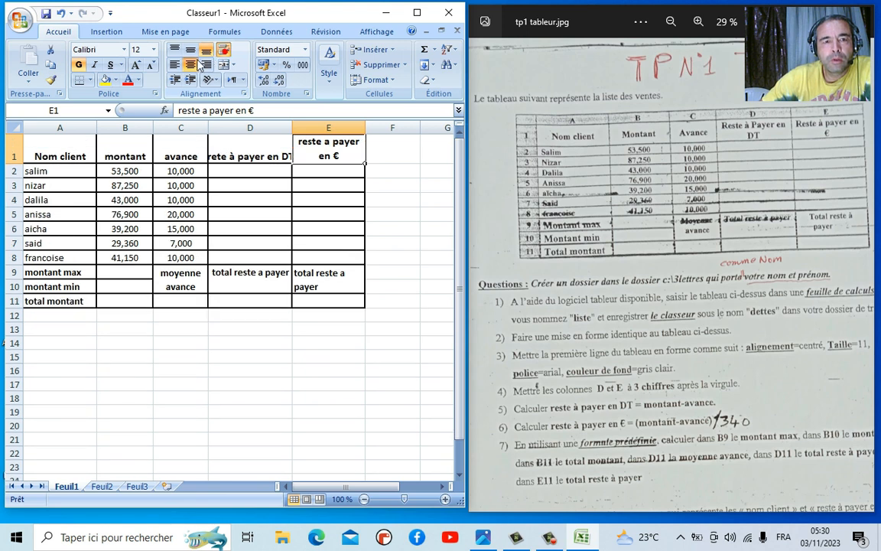
pyautogui.click(193, 51)
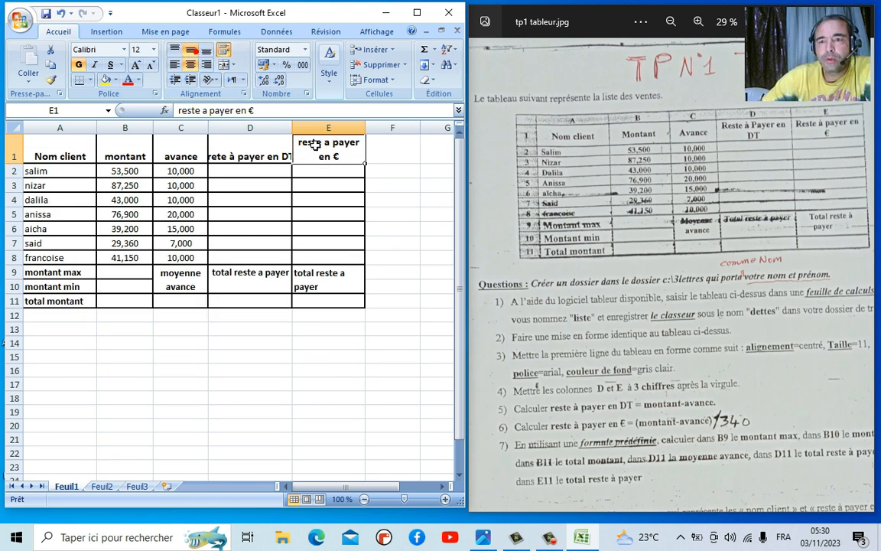
pyautogui.moveTo(365, 128)
pyautogui.mouseDown()
pyautogui.moveTo(387, 134)
pyautogui.moveTo(373, 130)
pyautogui.mouseUp()
# - Set the merged E9 total label to font size 12
pyautogui.click(330, 288)
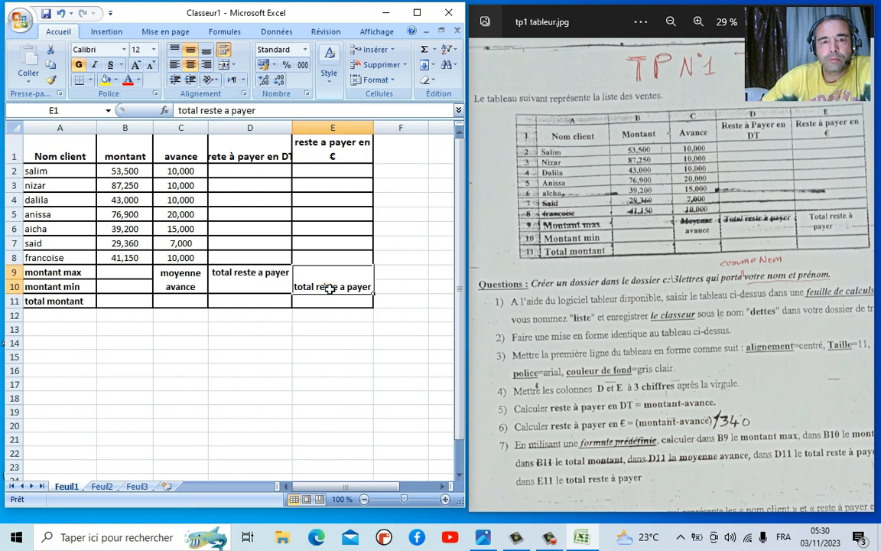
pyautogui.click(153, 51)
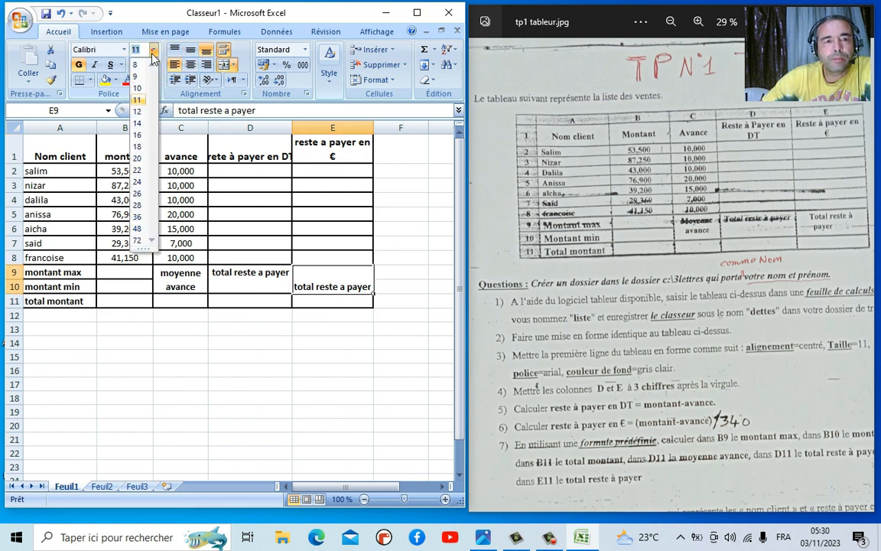
pyautogui.click(139, 111)
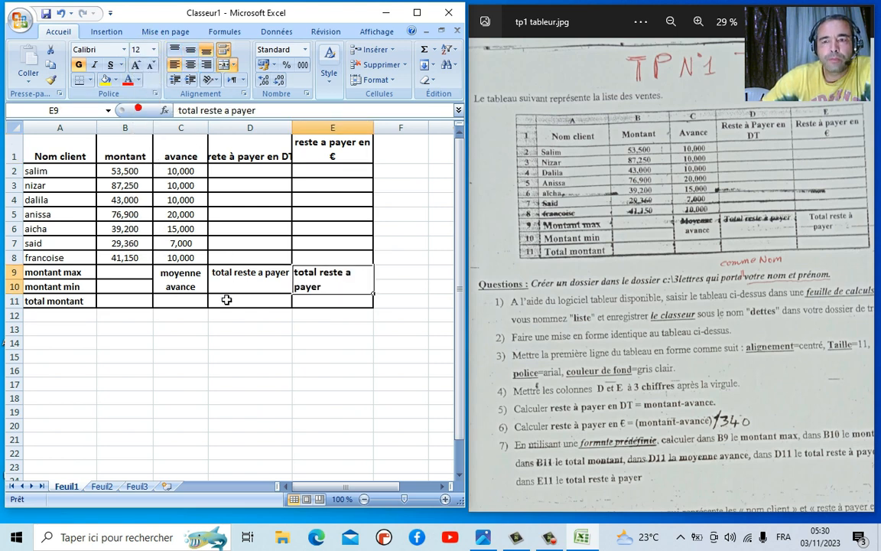
pyautogui.click(241, 344)
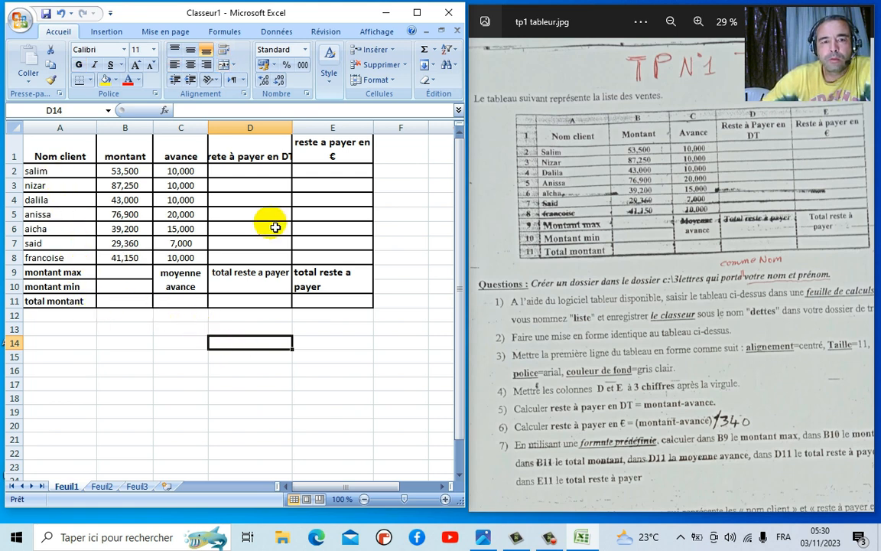
# - Wrap the D1 header onto two lines and vertically centre the A1:C1 headers
pyautogui.click(255, 159)
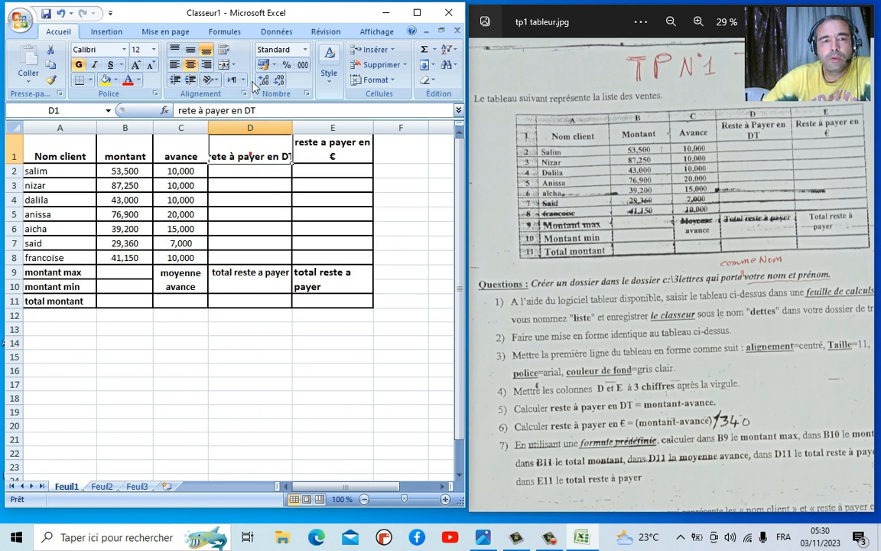
pyautogui.click(223, 51)
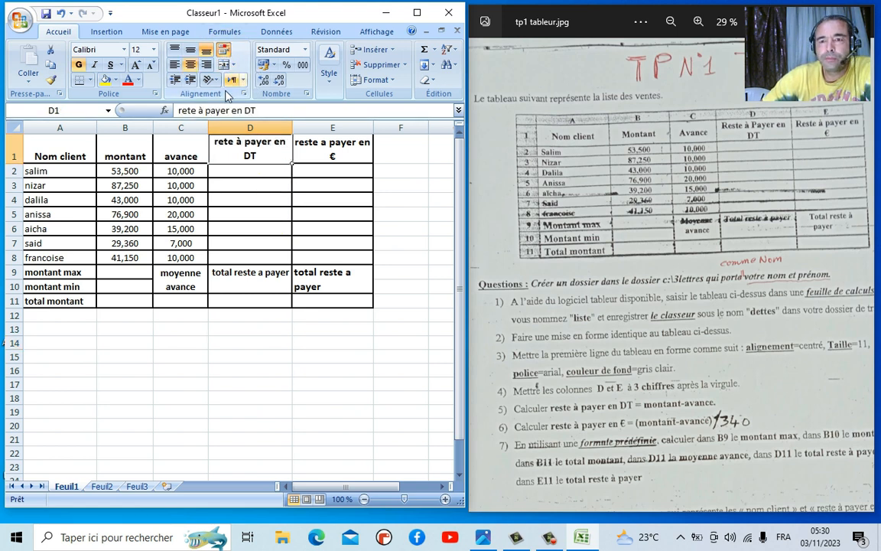
pyautogui.moveTo(84, 147); pyautogui.dragTo(182, 142)
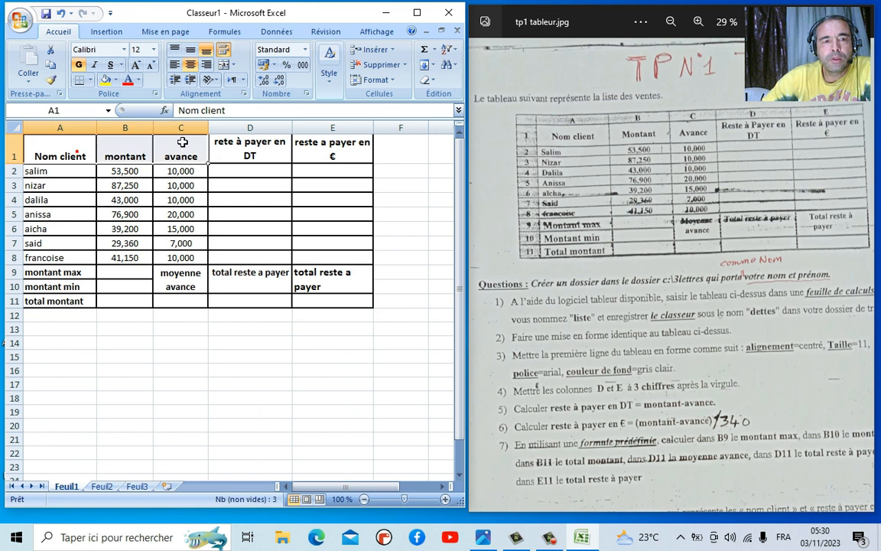
pyautogui.click(193, 50)
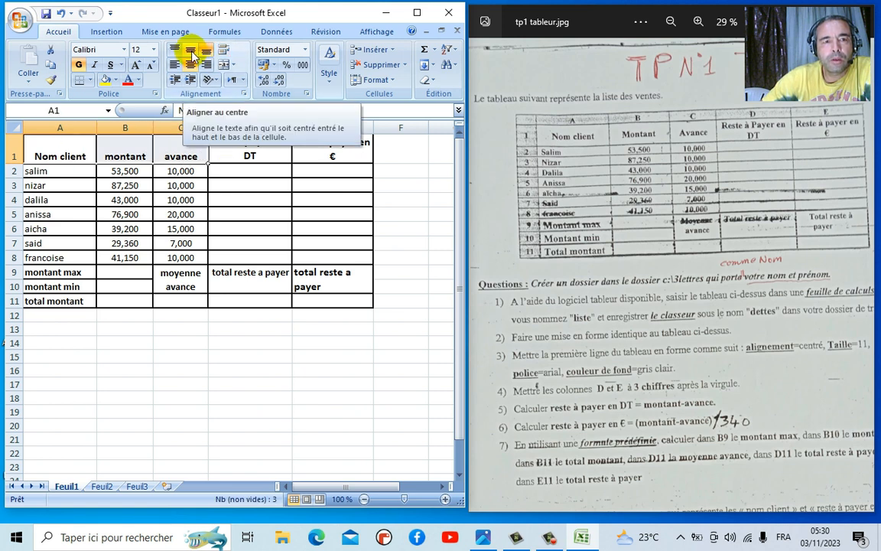
pyautogui.click(190, 50)
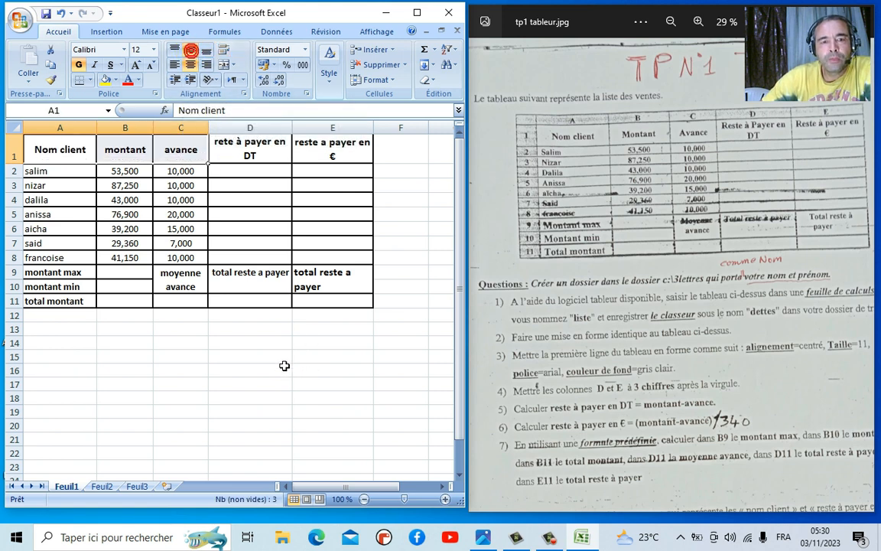
# - Correct the E9 label to read 'total reste à payer'
pyautogui.click(340, 279)
pyautogui.doubleClick(339, 275)
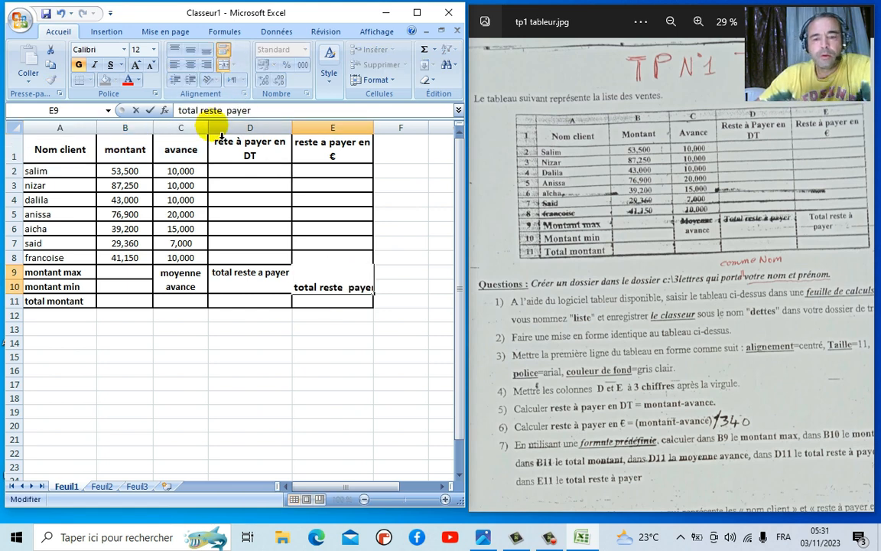
pyautogui.press('Return')
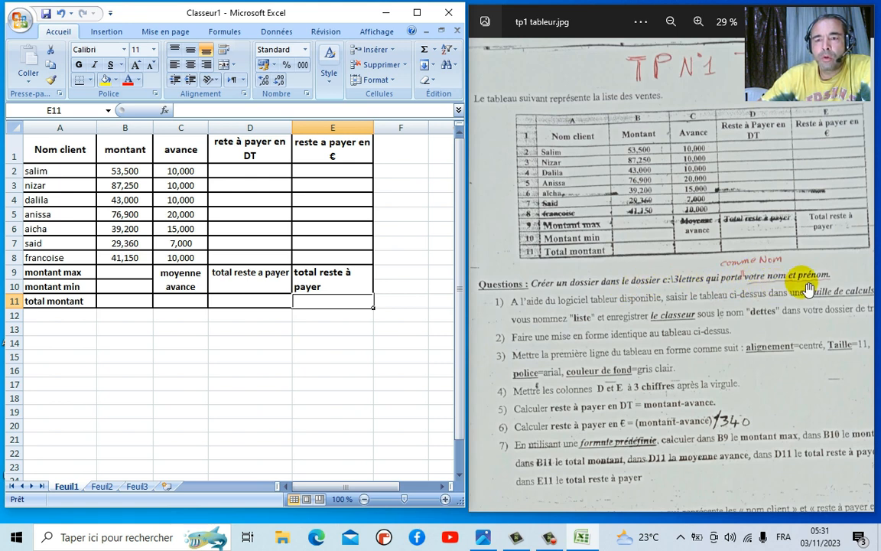
# - Minimize Excel and open C:\3lettres in File Explorer via Ce PC
pyautogui.click(383, 12)
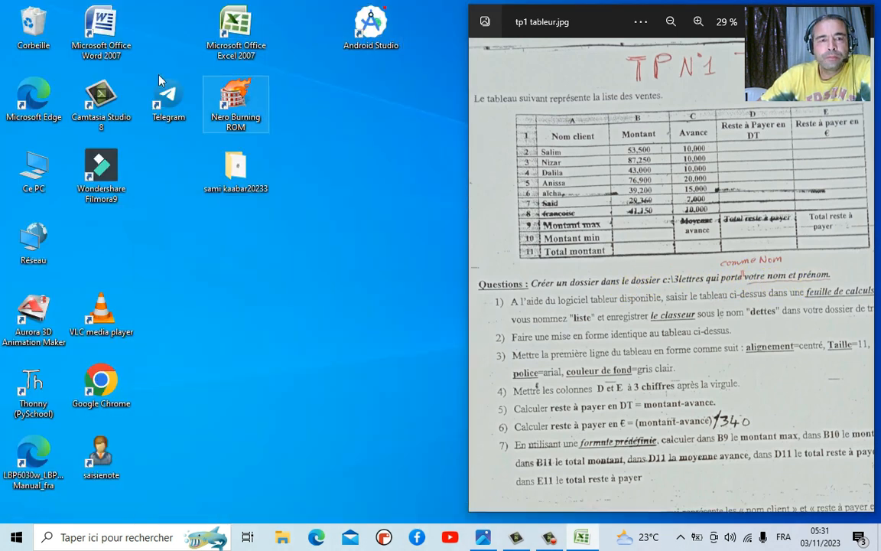
pyautogui.doubleClick(39, 172)
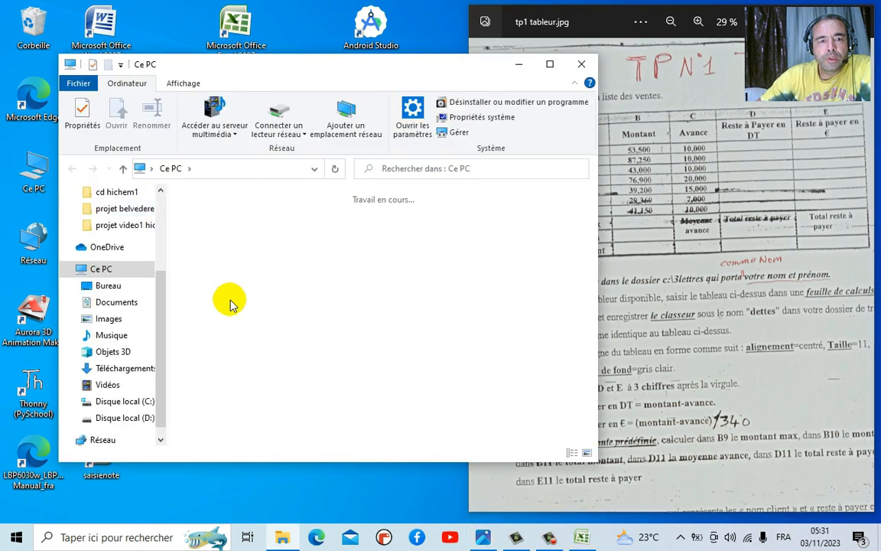
pyautogui.doubleClick(259, 408)
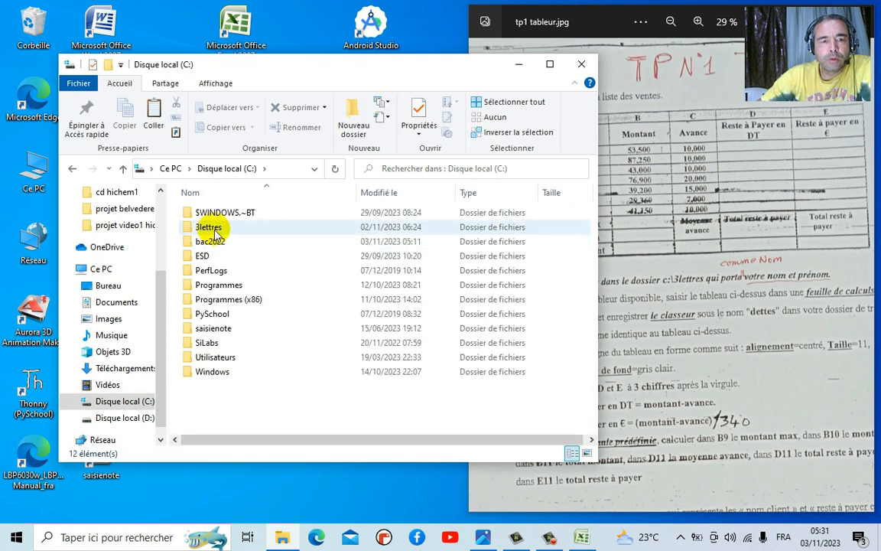
pyautogui.click(215, 228)
pyautogui.doubleClick(208, 228)
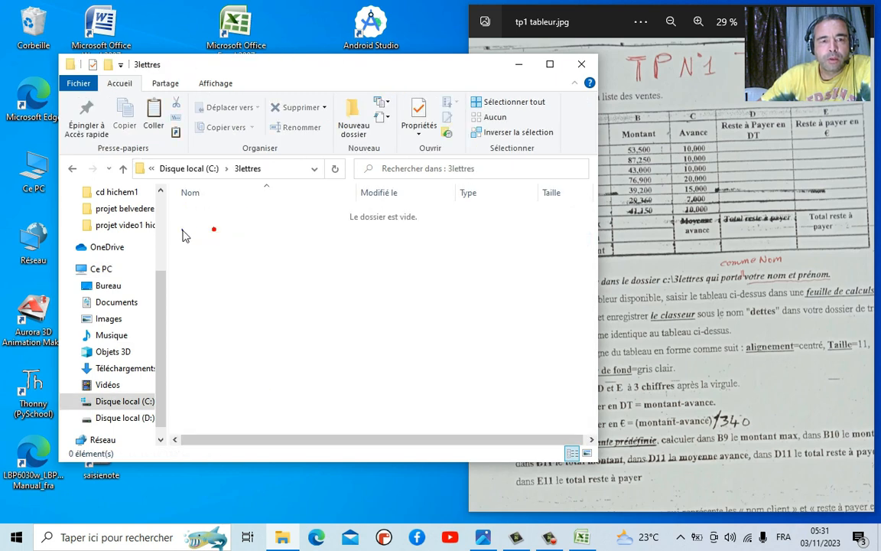
# - Create a new folder named with the student's full name, open it, and close Explorer
pyautogui.rightClick(184, 233)
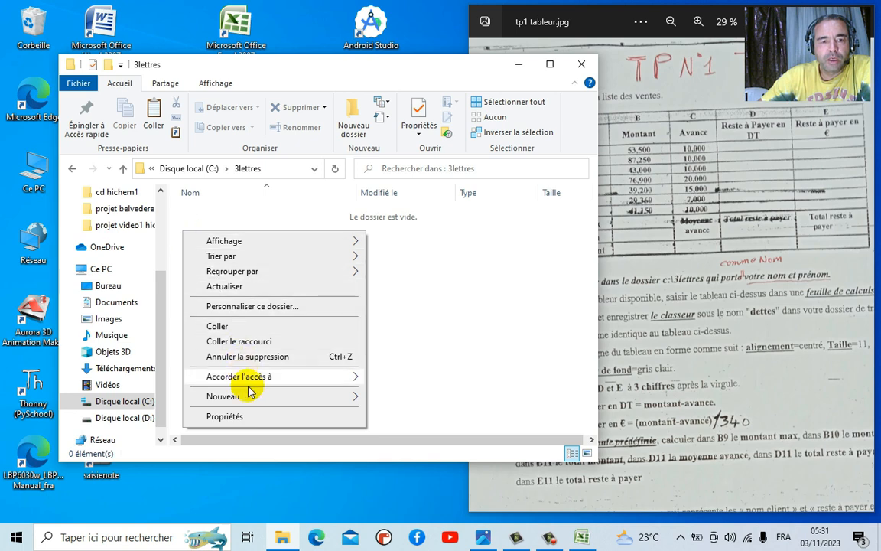
pyautogui.moveTo(306, 400)
pyautogui.click(406, 240)
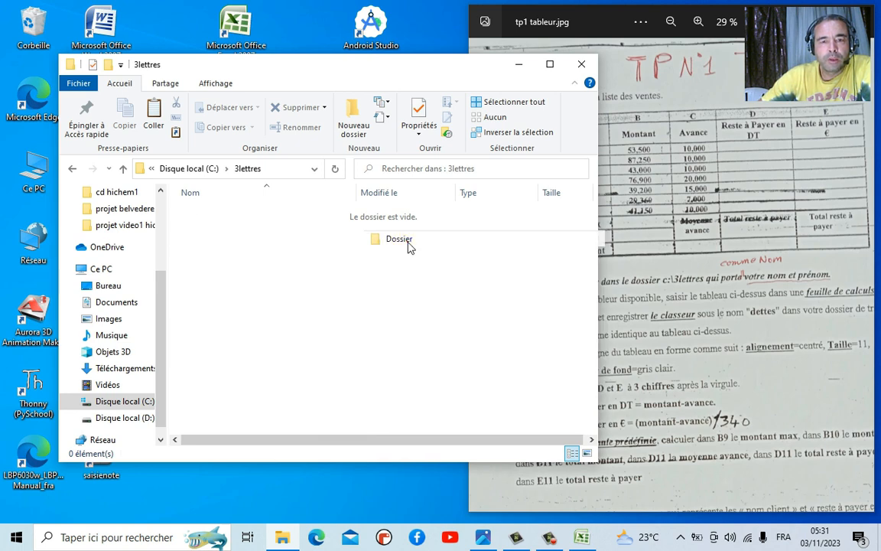
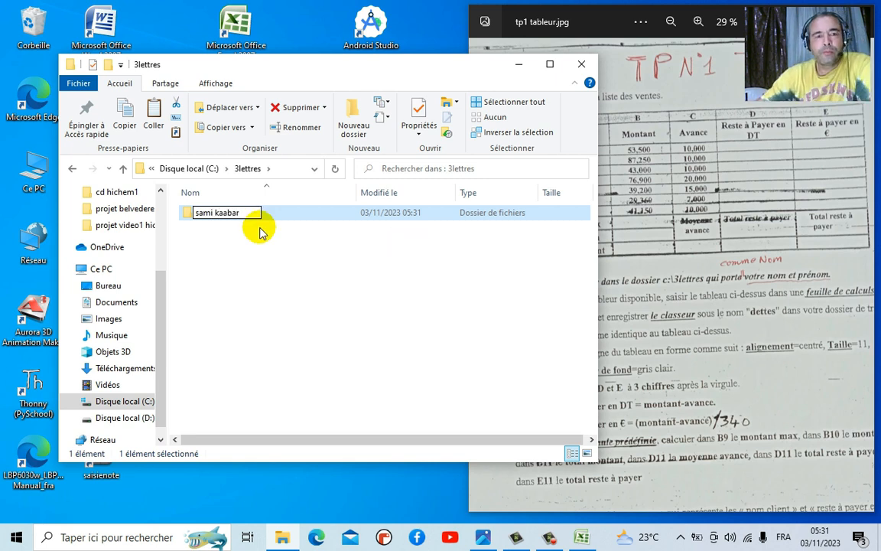
pyautogui.click(238, 254)
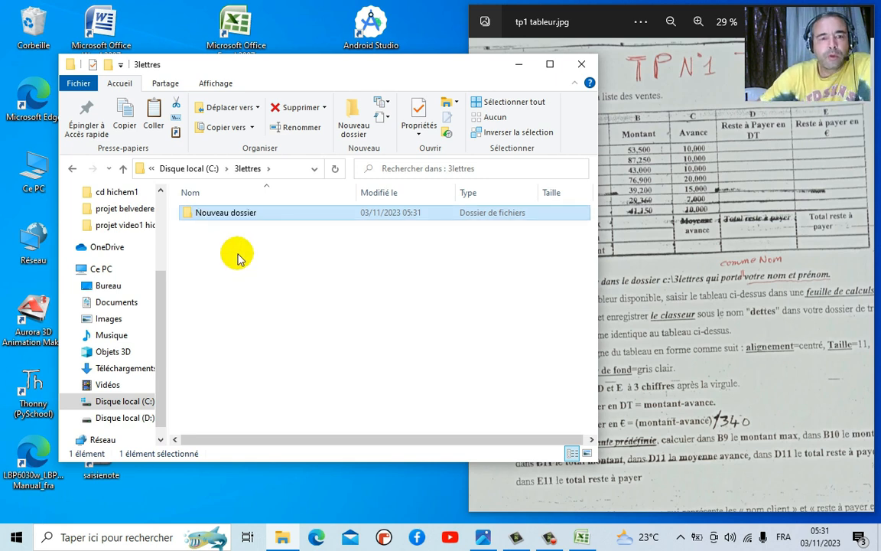
pyautogui.doubleClick(225, 220)
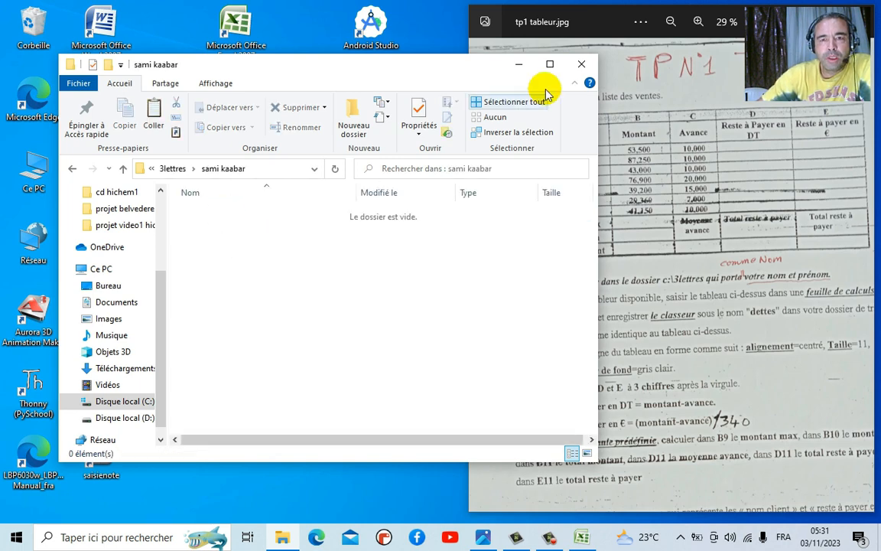
pyautogui.click(582, 64)
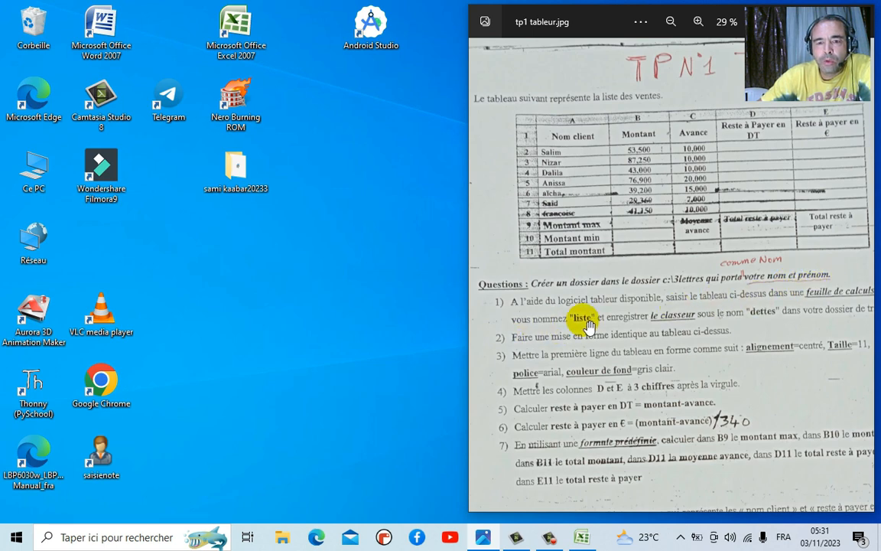
# - Pan the exercise image to reread it, then return to the Classeur1 workbook in Excel
pyautogui.moveTo(611, 323); pyautogui.dragTo(590, 317)
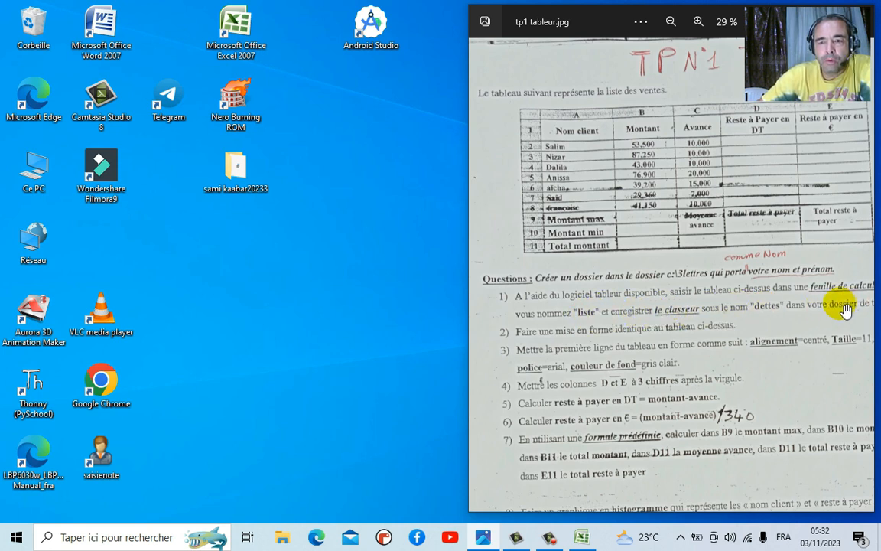
pyautogui.click(583, 538)
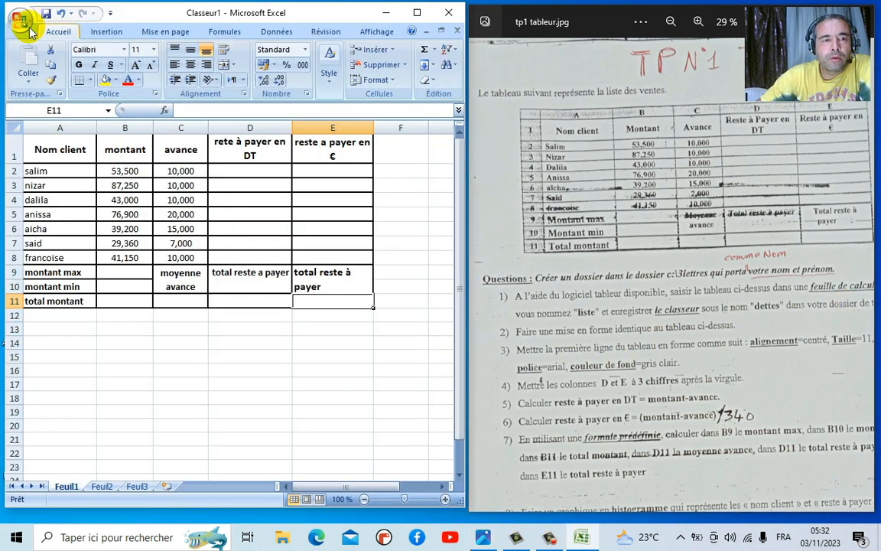
# - Save the workbook as an Excel workbook named 'dettes' in C:\3lettres\student's folder
pyautogui.click(26, 26)
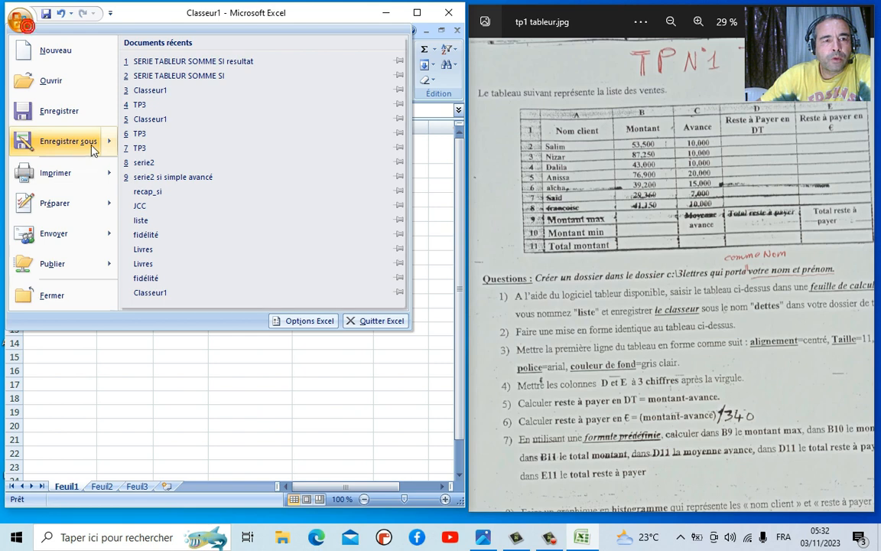
pyautogui.moveTo(73, 143)
pyautogui.click(203, 72)
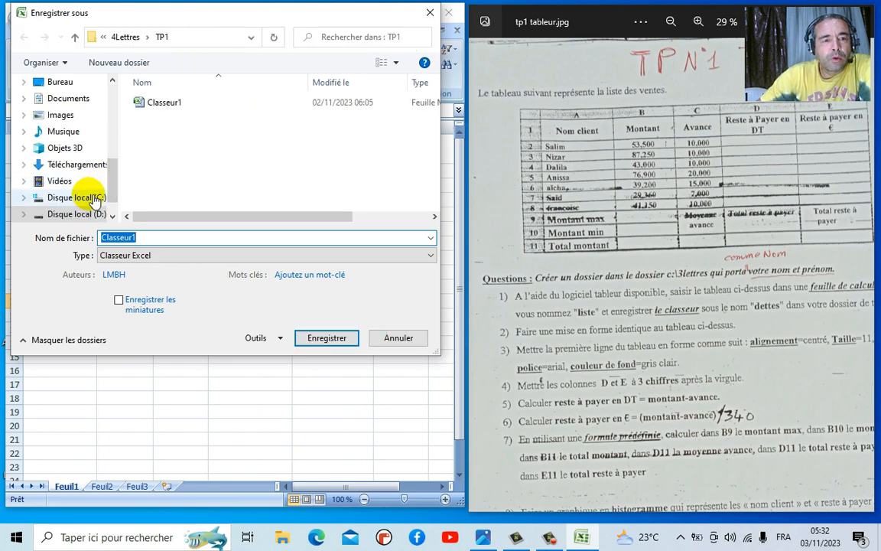
pyautogui.click(94, 199)
pyautogui.click(167, 120)
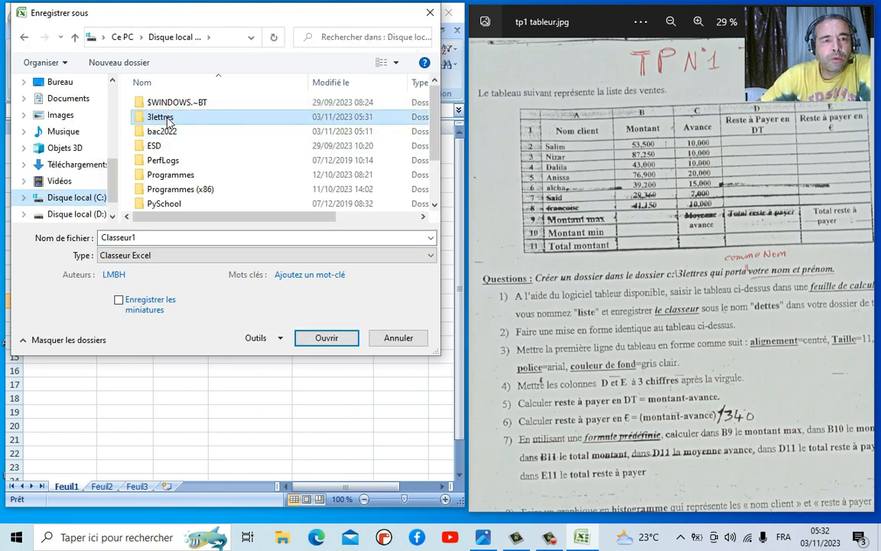
pyautogui.doubleClick(166, 119)
pyautogui.doubleClick(166, 102)
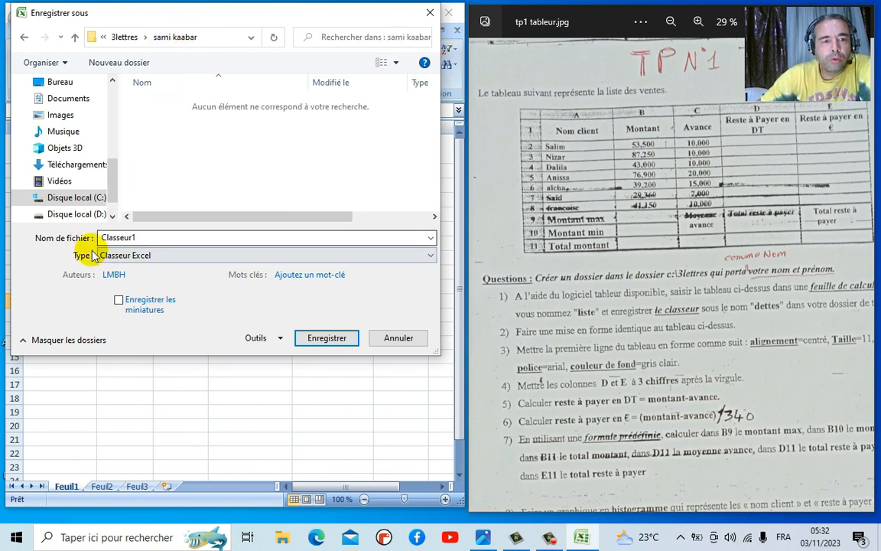
pyautogui.click(149, 238)
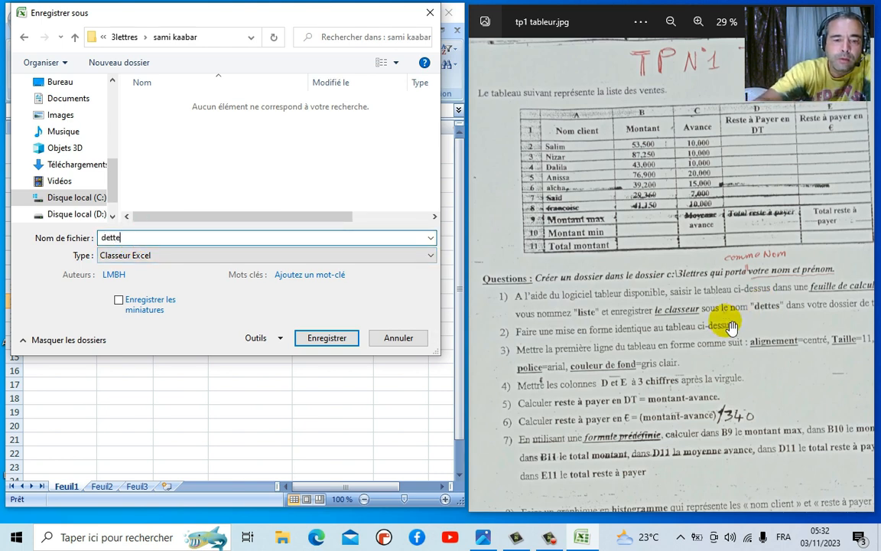
pyautogui.press('Return')
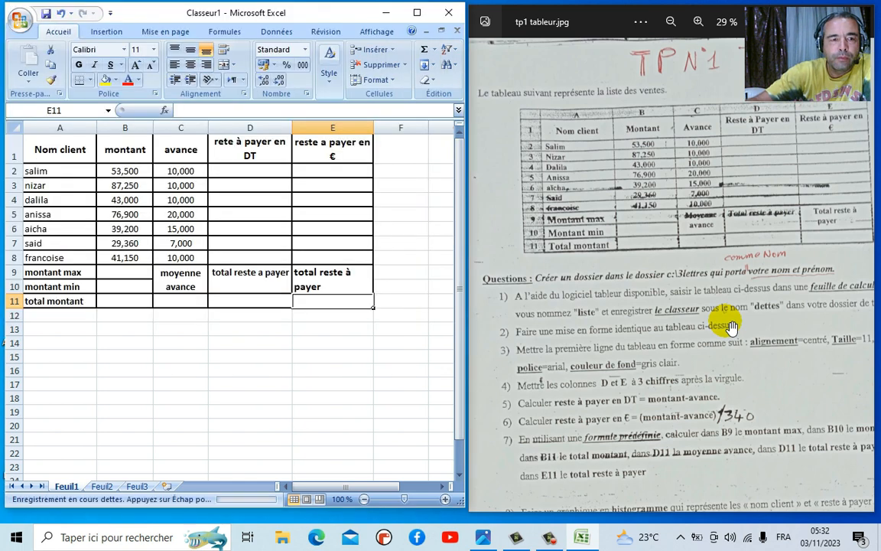
# - Rename the Feuil1 tab to 'liste' and switch to the empty Feuil2 sheet
pyautogui.rightClick(67, 488)
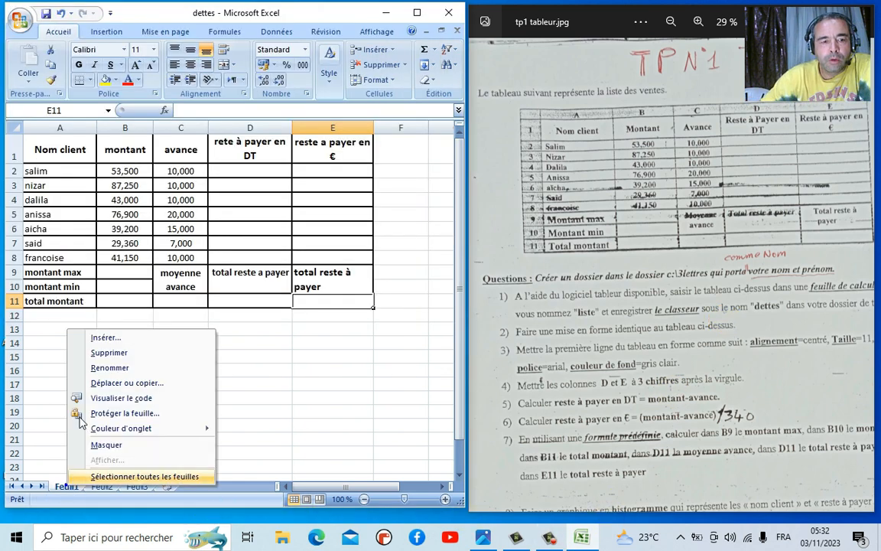
pyautogui.click(110, 371)
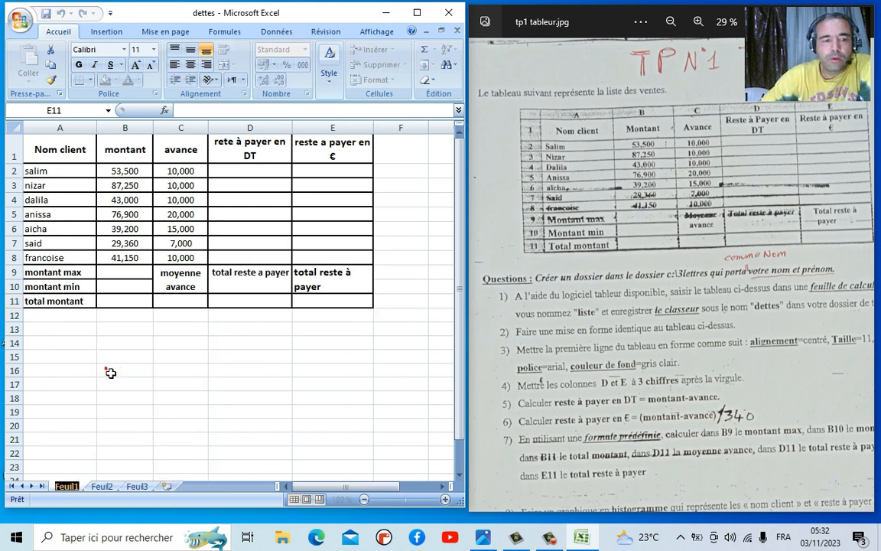
pyautogui.write('lis')
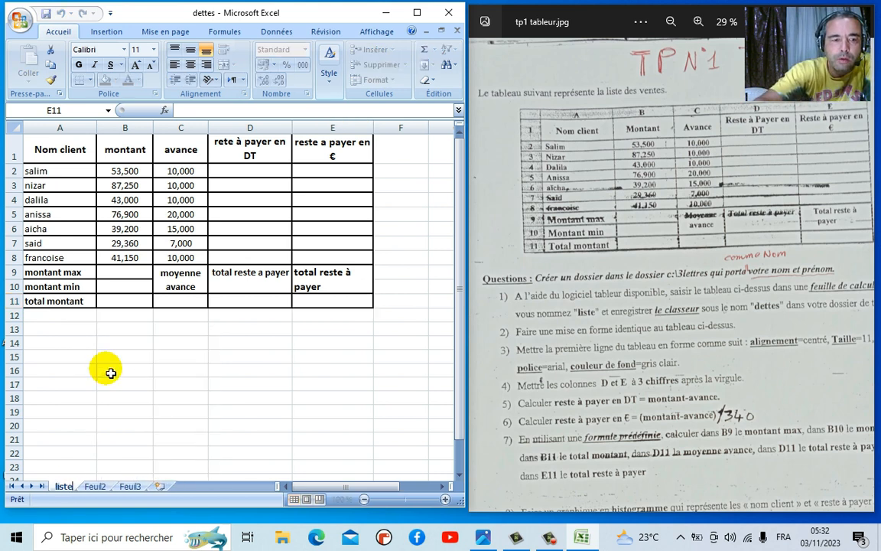
pyautogui.write('te')
pyautogui.press('Return')
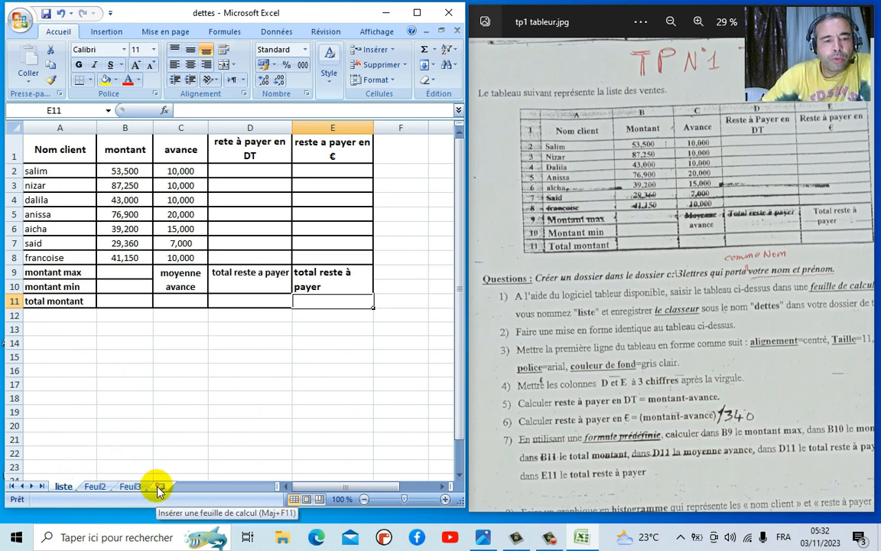
pyautogui.click(95, 488)
pyautogui.rightClick(100, 489)
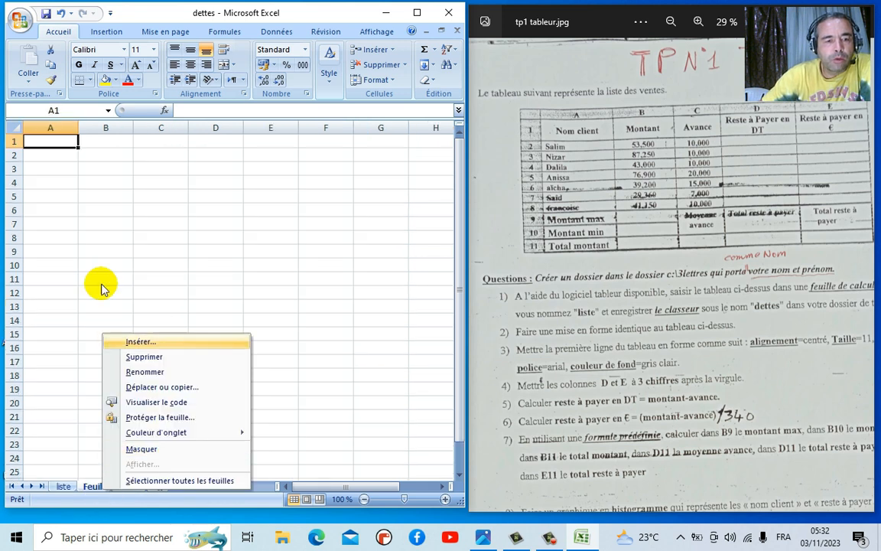
# - Return to the liste sheet and correct the D9 label to 'total reste à payer'
pyautogui.click(62, 485)
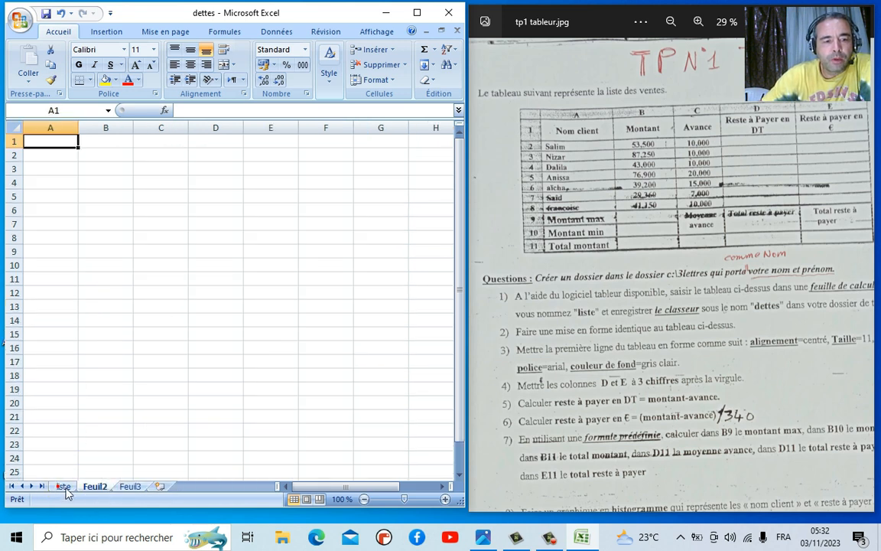
pyautogui.click(65, 488)
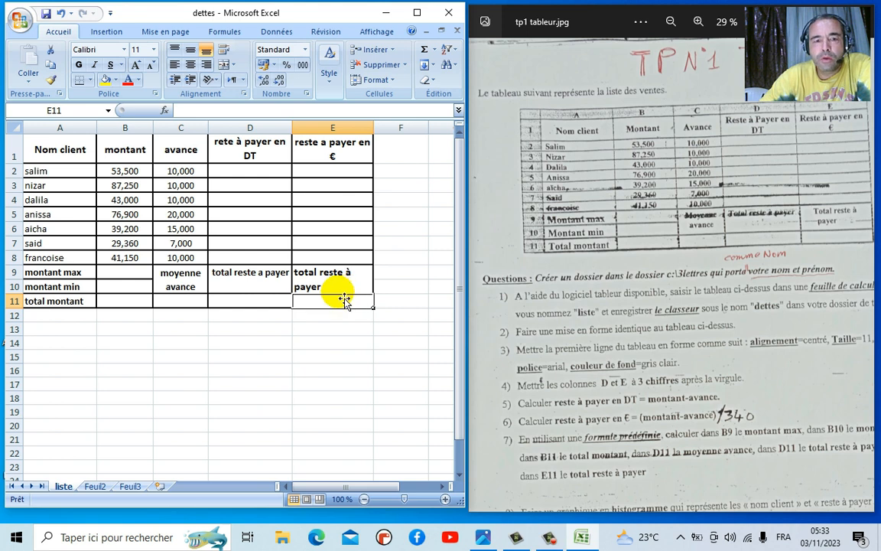
pyautogui.click(261, 281)
pyautogui.click(231, 110)
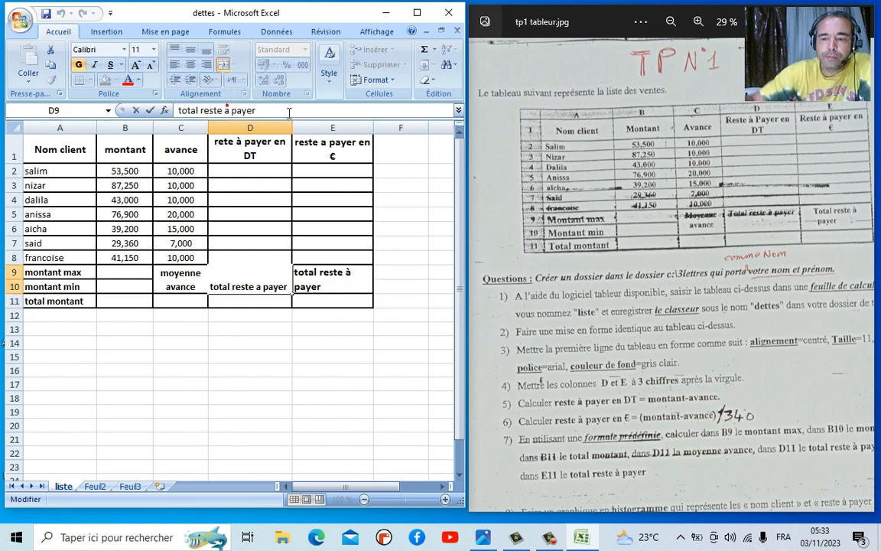
pyautogui.press('Return')
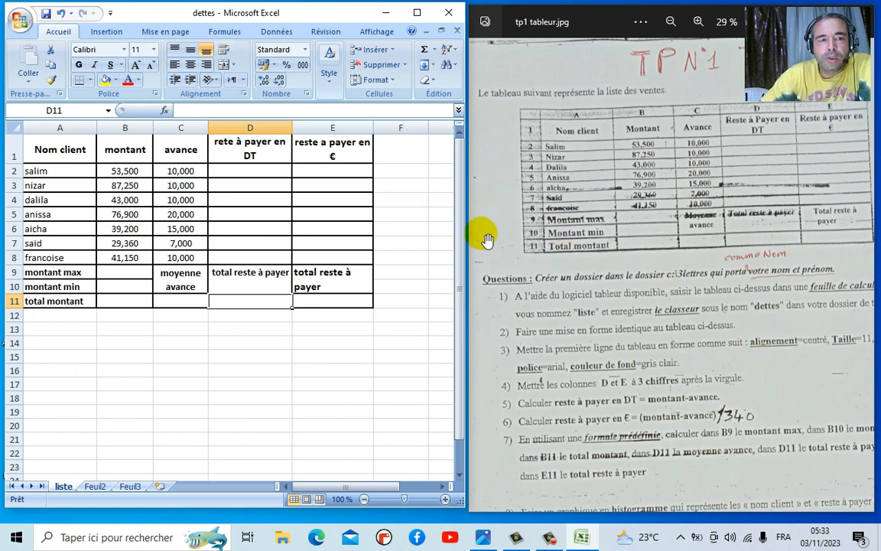
pyautogui.moveTo(78, 151); pyautogui.dragTo(359, 155)
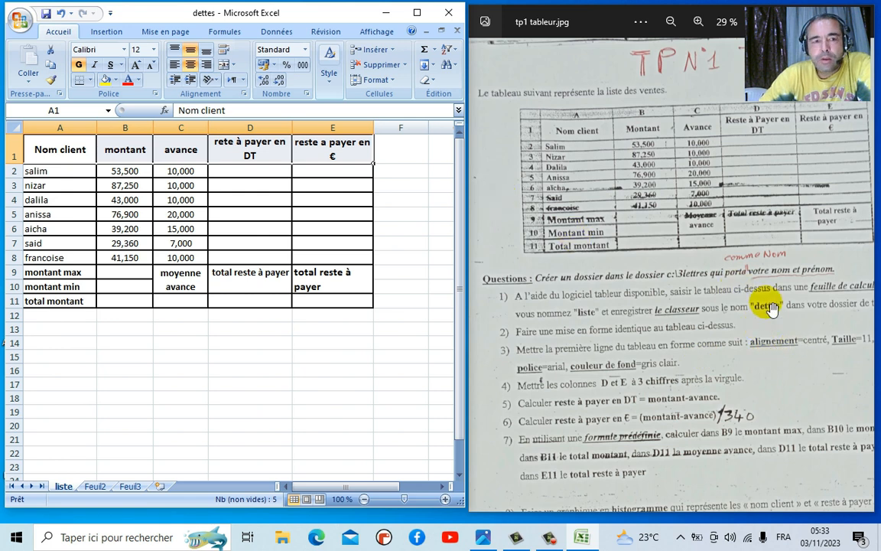
# - Set the A1:E1 header row to Arial, font size 11
pyautogui.click(154, 49)
pyautogui.click(139, 101)
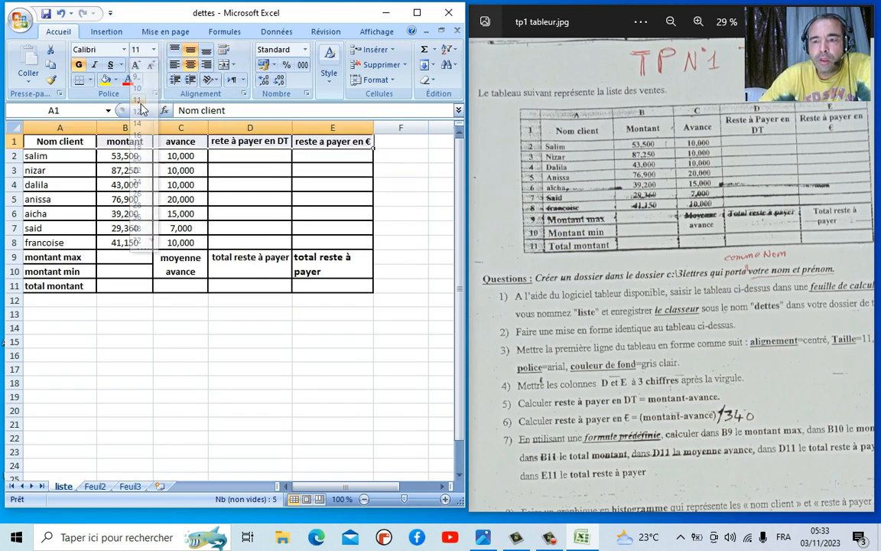
pyautogui.moveTo(755, 345); pyautogui.dragTo(731, 344)
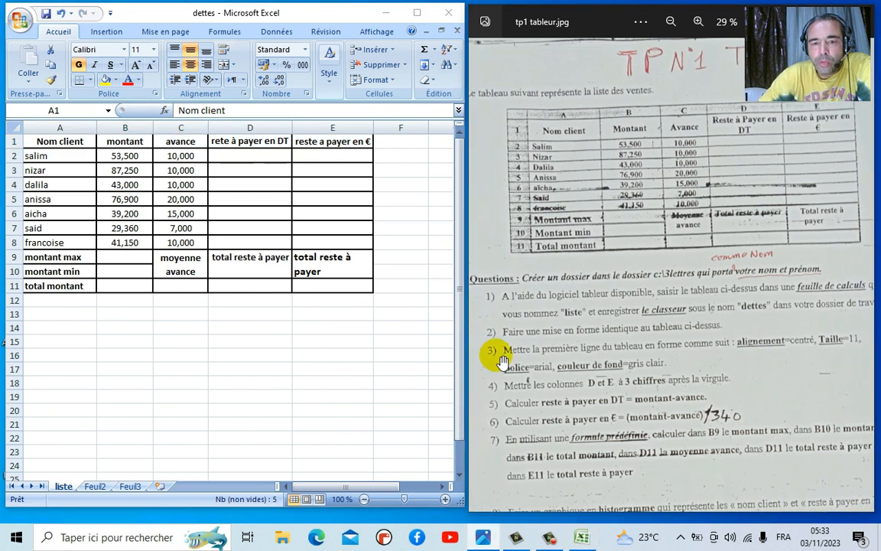
pyautogui.click(85, 143)
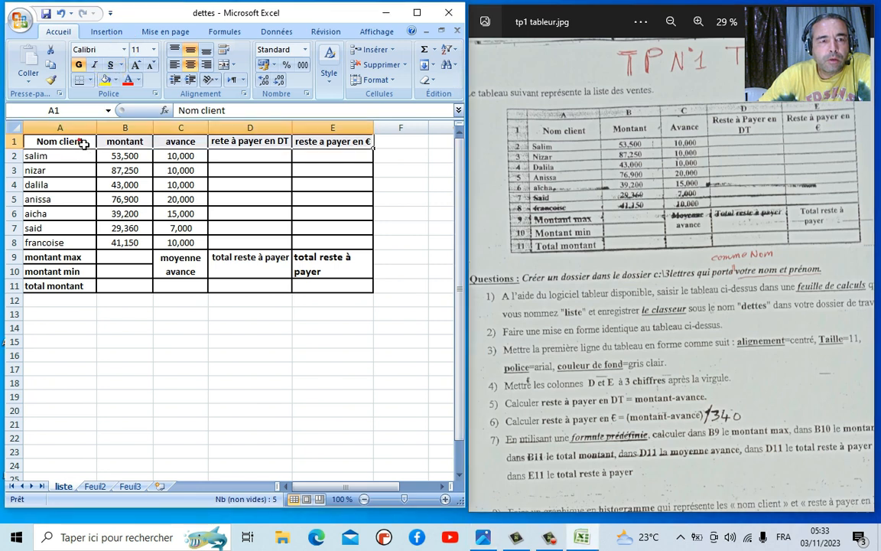
pyautogui.click(124, 49)
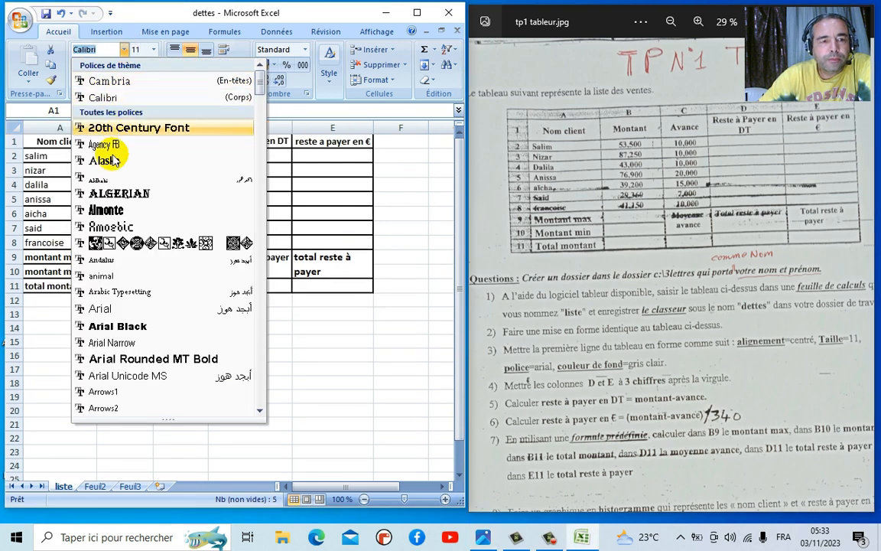
pyautogui.click(115, 310)
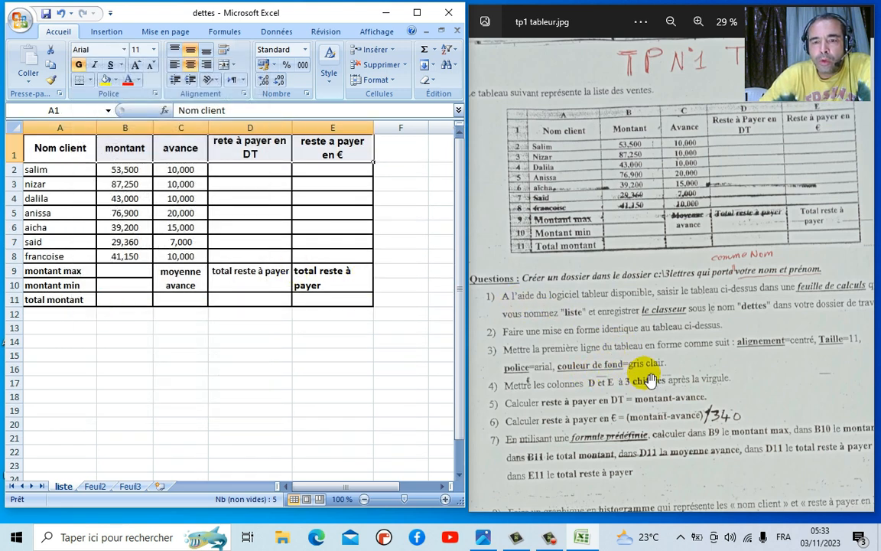
# - Give the header row a light grey background fill via Format Cells > Remplissage
pyautogui.click(115, 81)
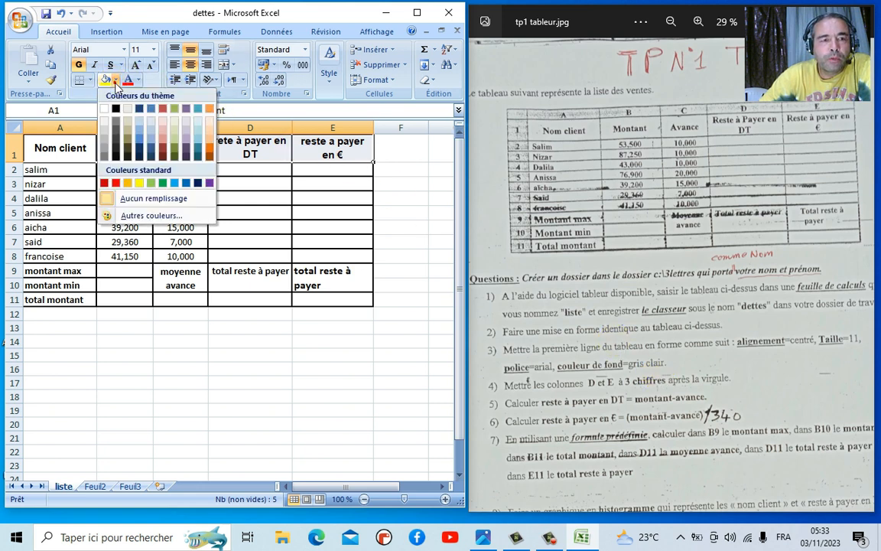
pyautogui.click(104, 136)
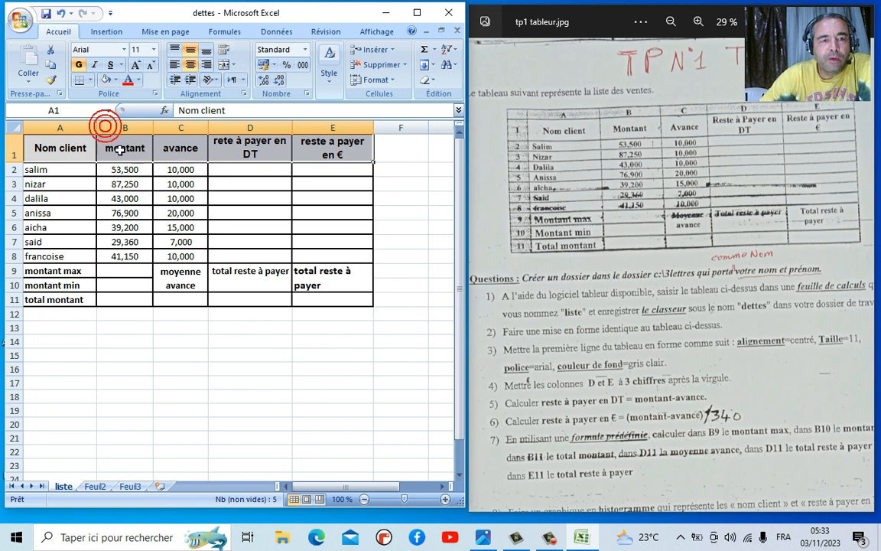
pyautogui.rightClick(89, 150)
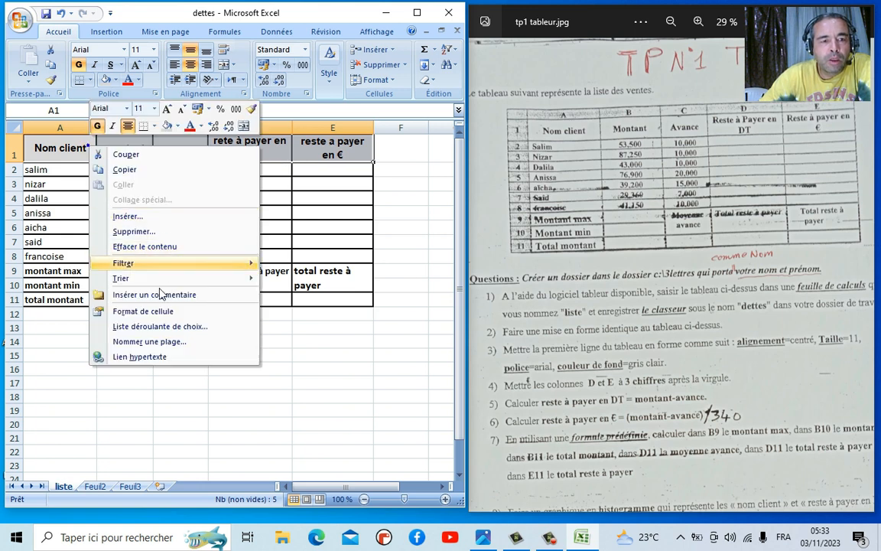
pyautogui.click(174, 315)
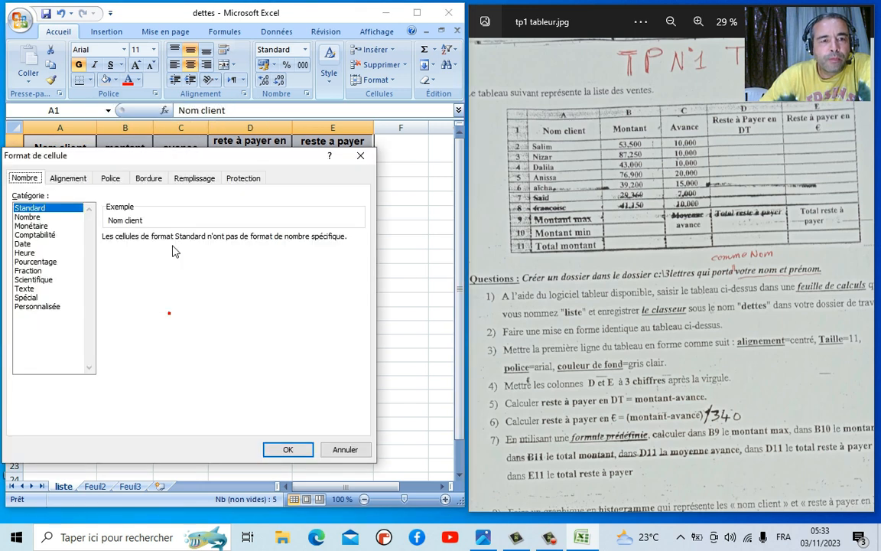
pyautogui.click(195, 180)
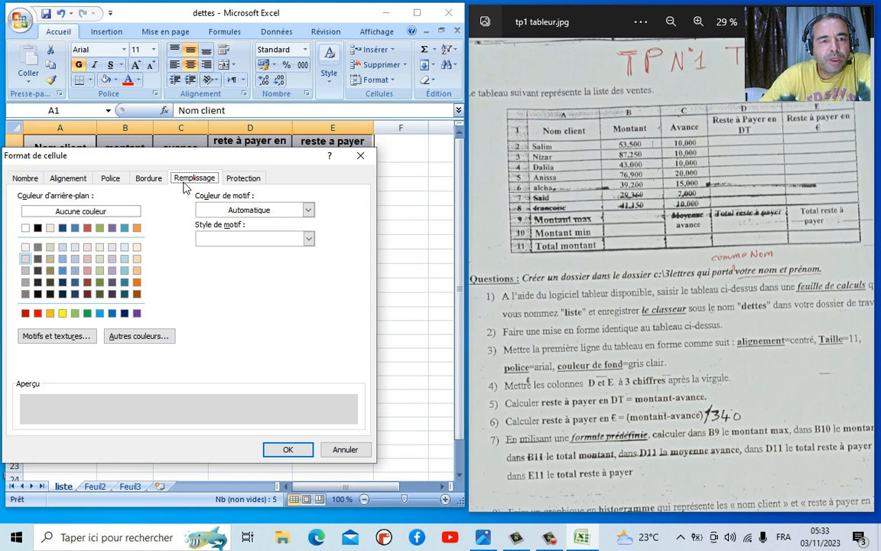
pyautogui.click(26, 258)
pyautogui.click(288, 449)
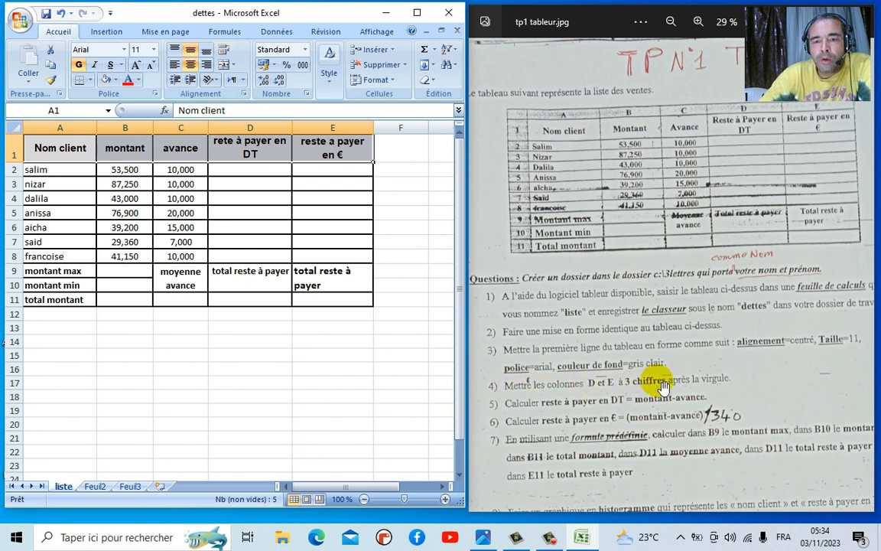
pyautogui.moveTo(256, 156); pyautogui.dragTo(325, 305)
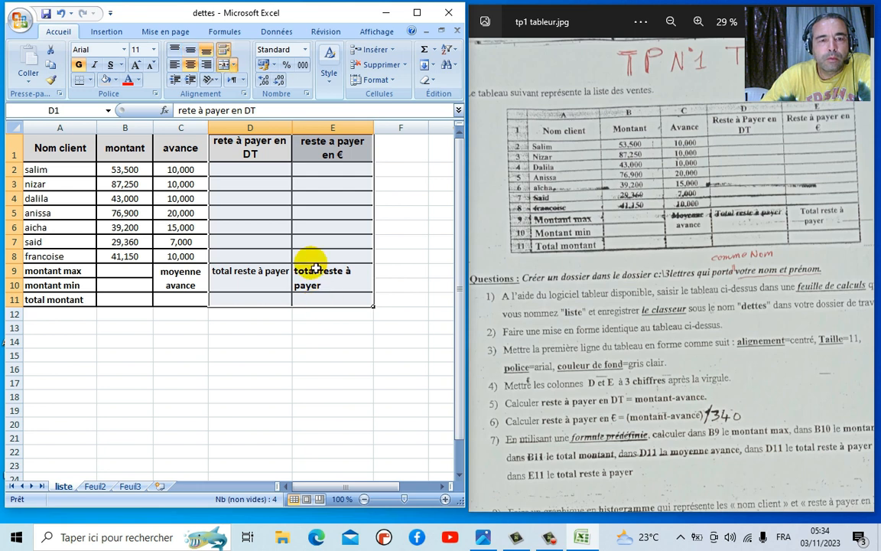
# - Format D1:E11 with the Nombre category and 3 decimal places
pyautogui.rightClick(311, 240)
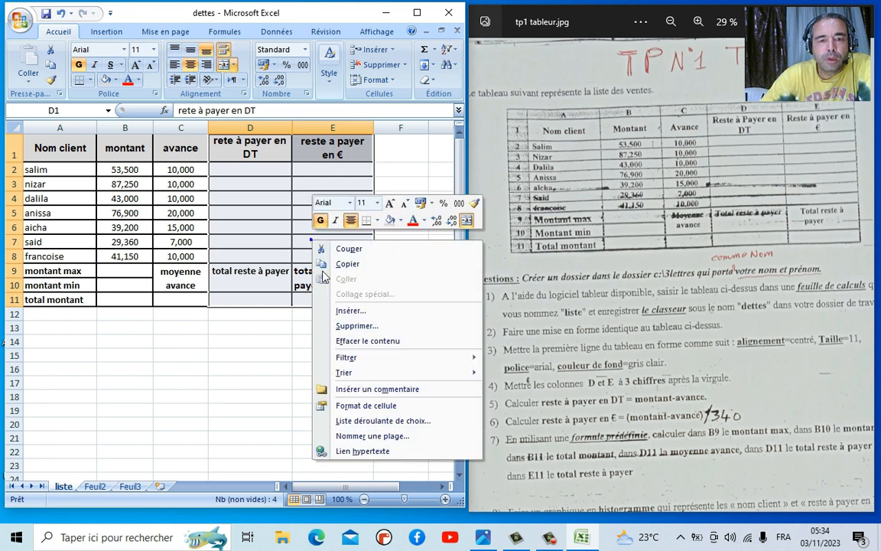
pyautogui.click(380, 407)
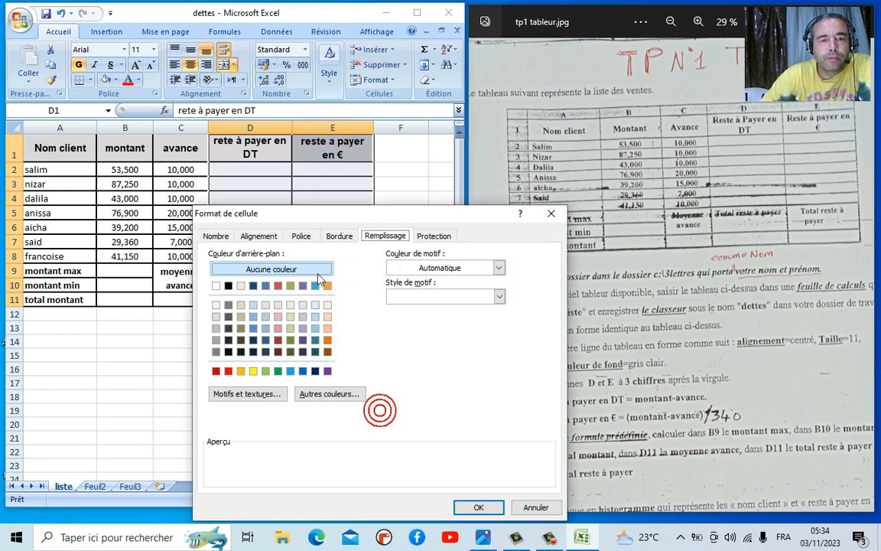
pyautogui.click(222, 237)
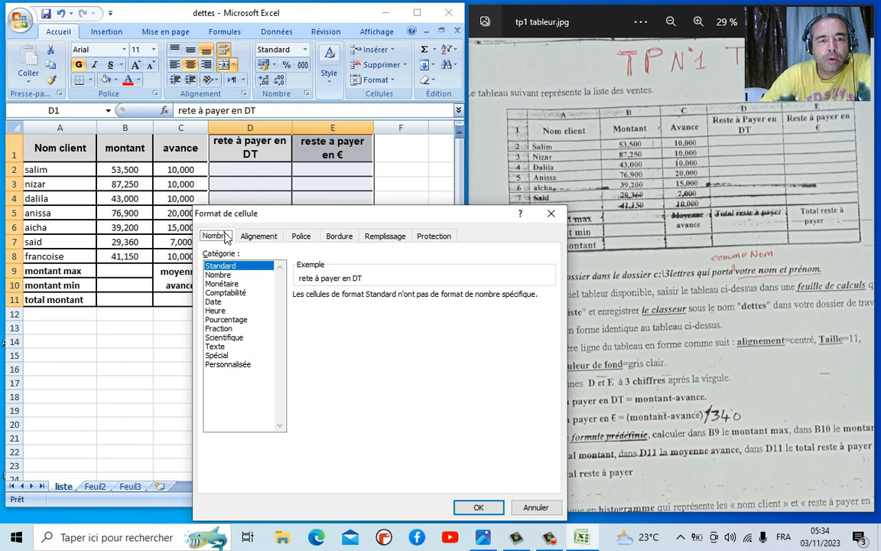
pyautogui.click(220, 275)
pyautogui.click(408, 294)
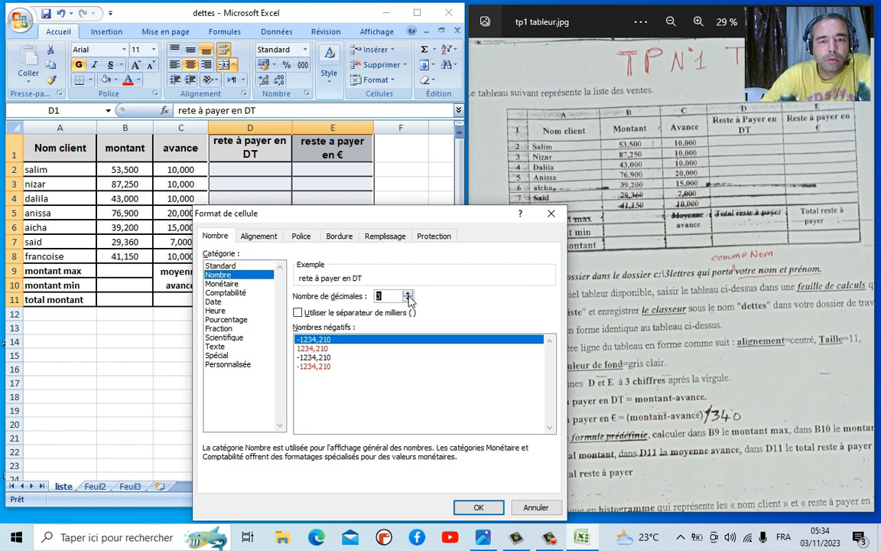
pyautogui.click(478, 507)
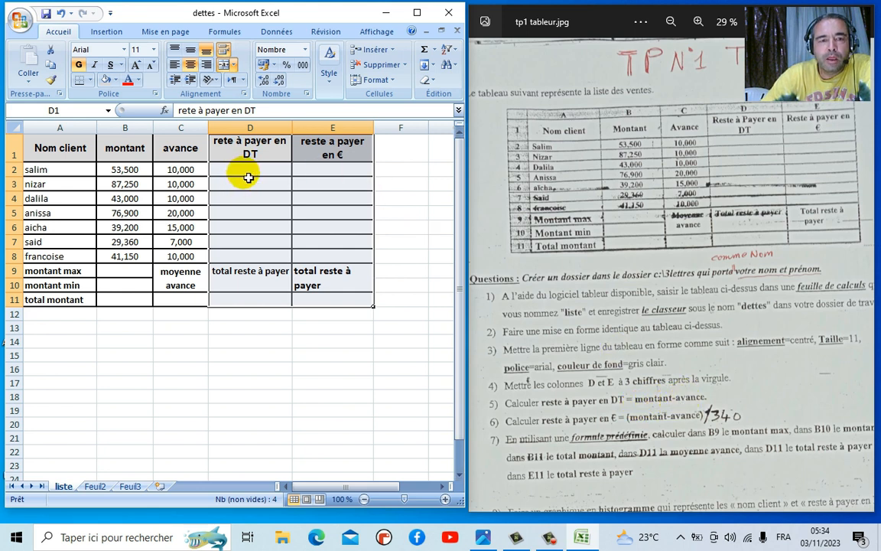
pyautogui.click(223, 143)
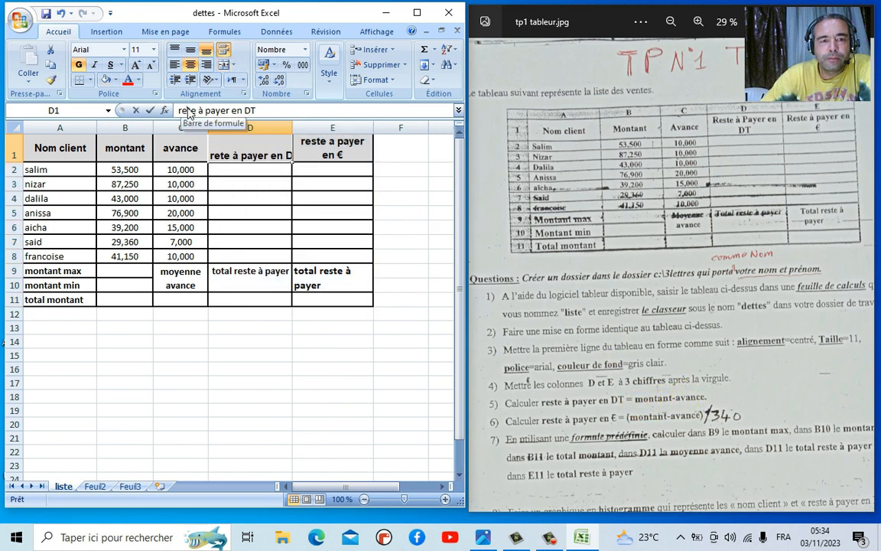
# - Correct the D1 header to 'reste à payer en DT' and enter =B2-C2 in D2, giving 43,500
pyautogui.click(194, 111)
pyautogui.press('Return')
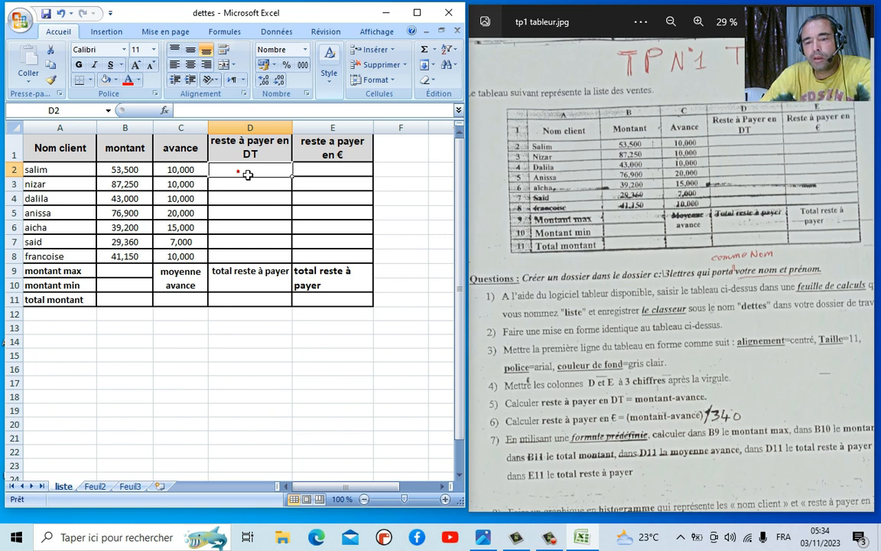
pyautogui.write('=')
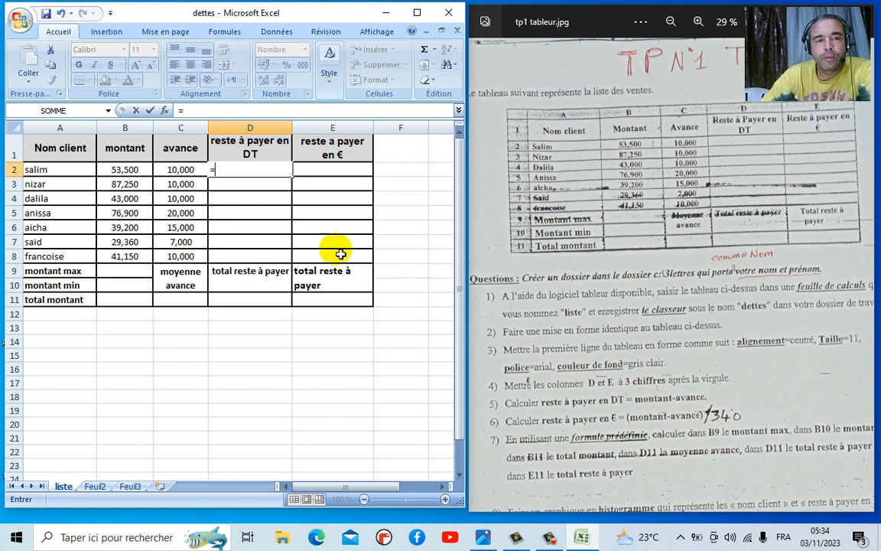
pyautogui.click(142, 176)
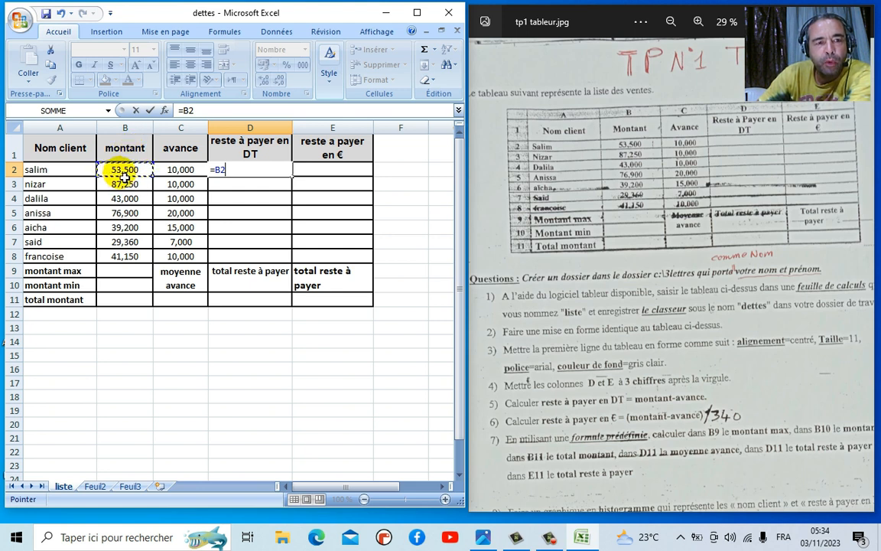
pyautogui.write('-')
pyautogui.click(174, 172)
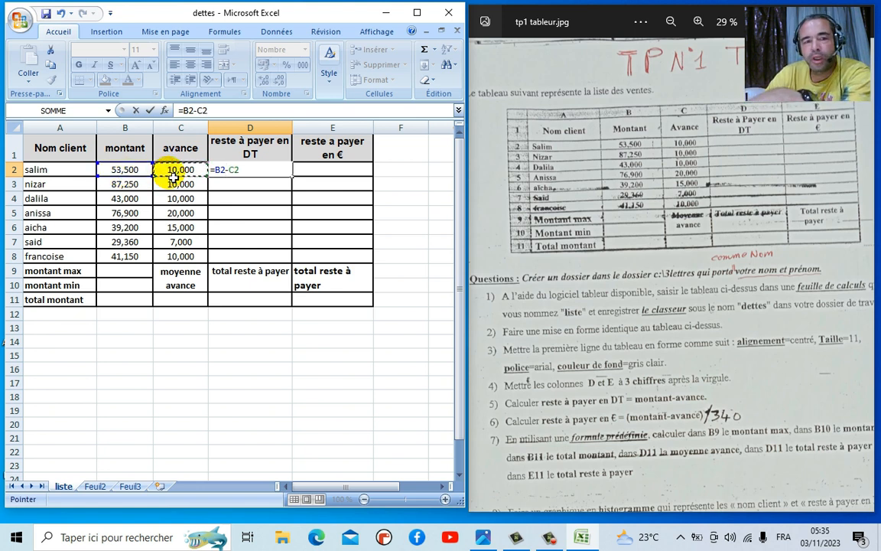
pyautogui.press('Return')
pyautogui.click(252, 175)
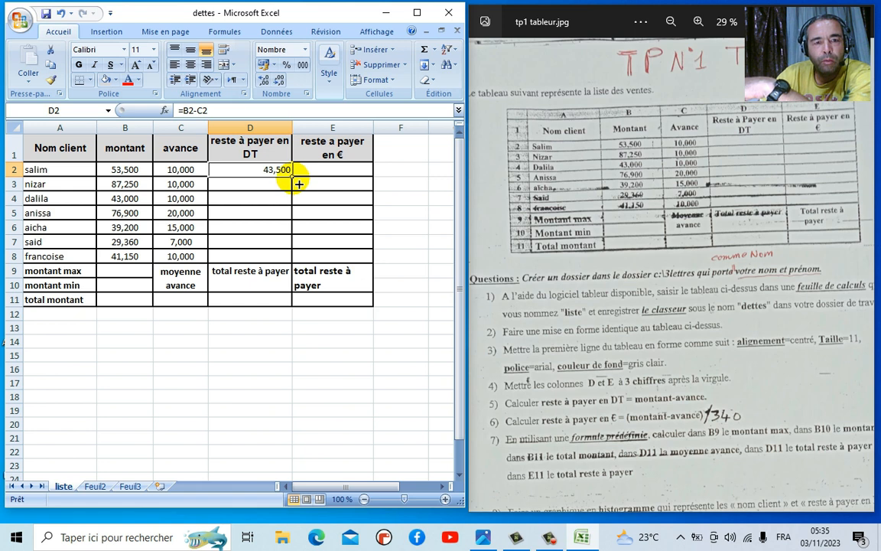
# - Fill the D2 formula down to D8 and centre D2:D8, showing 43,500 to 31,150
pyautogui.moveTo(298, 184); pyautogui.dragTo(283, 264)
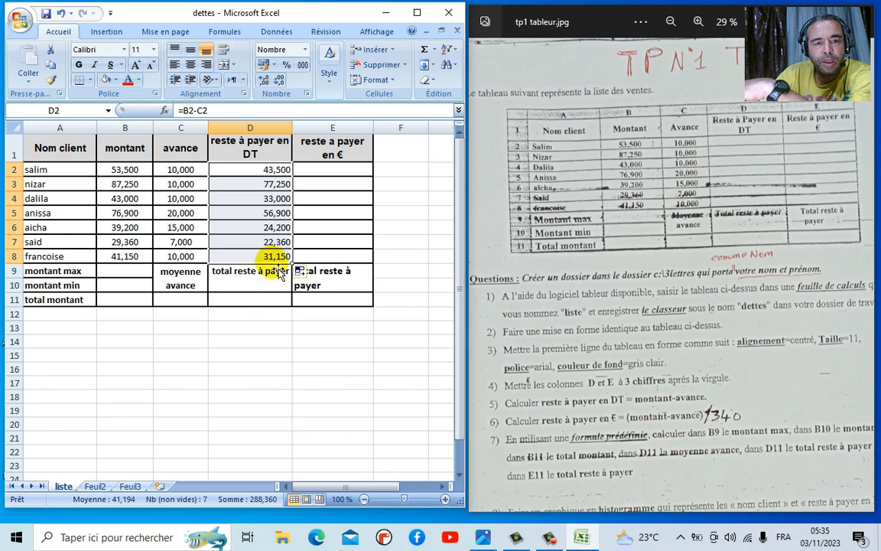
pyautogui.click(191, 65)
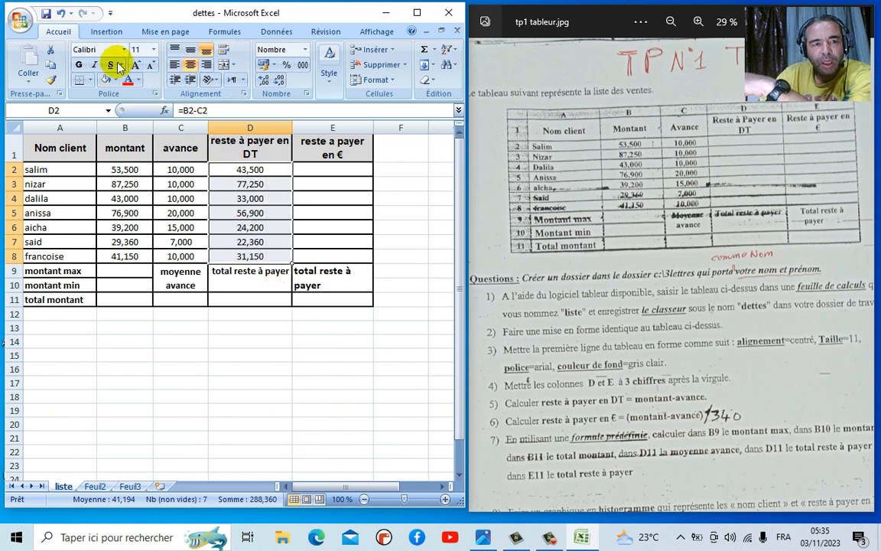
pyautogui.click(60, 14)
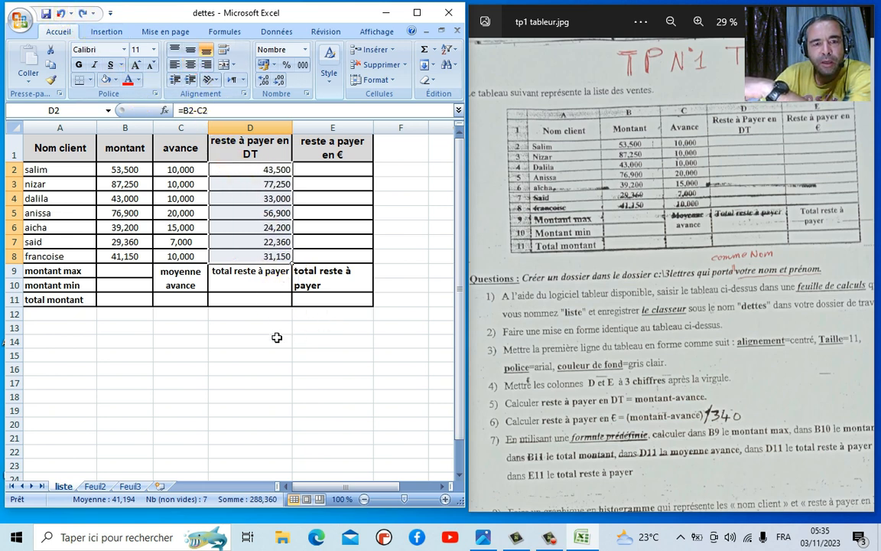
pyautogui.click(61, 15)
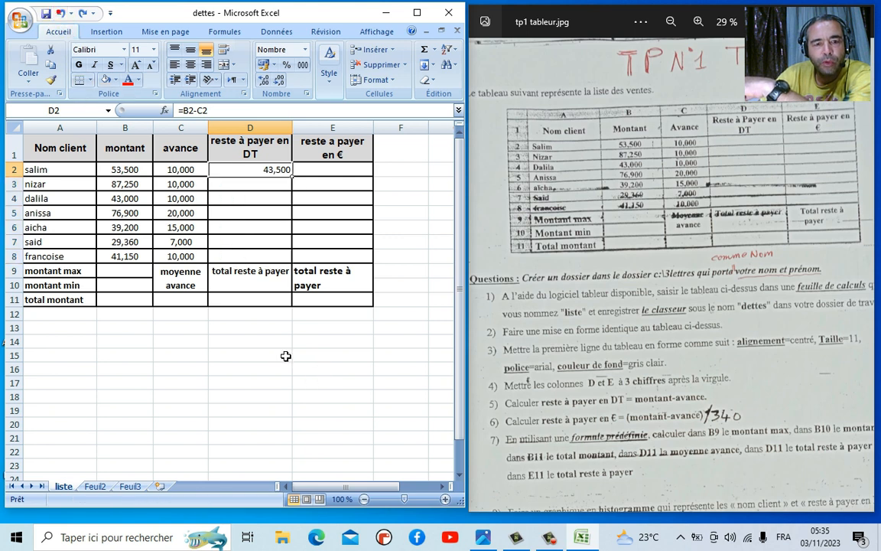
pyautogui.click(285, 355)
pyautogui.click(309, 202)
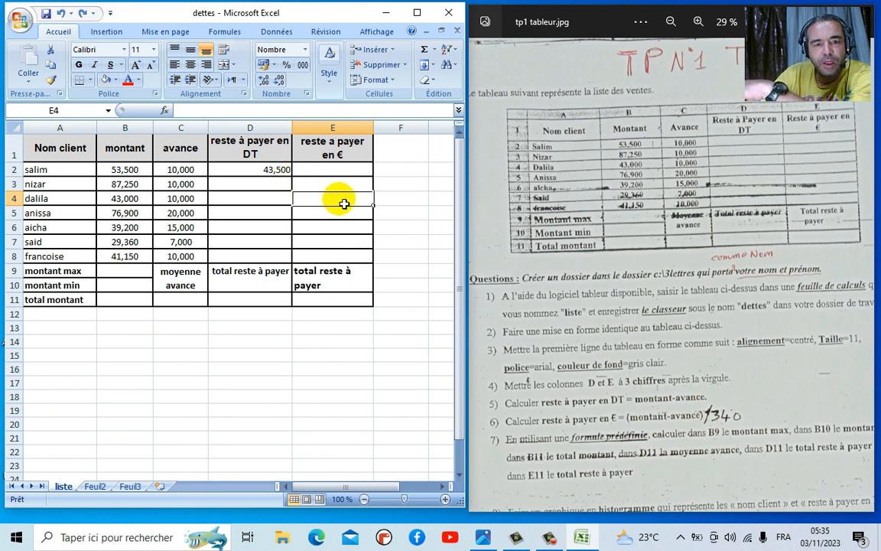
pyautogui.click(255, 175)
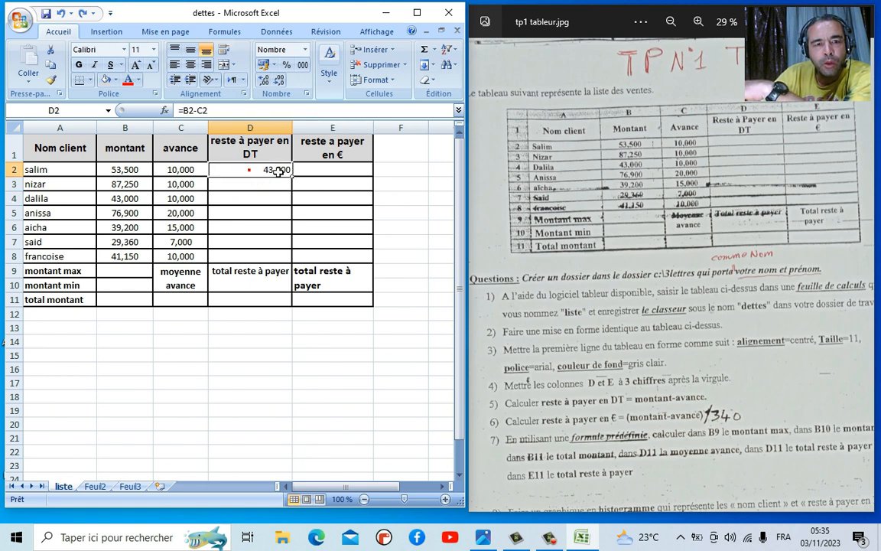
pyautogui.click(251, 171)
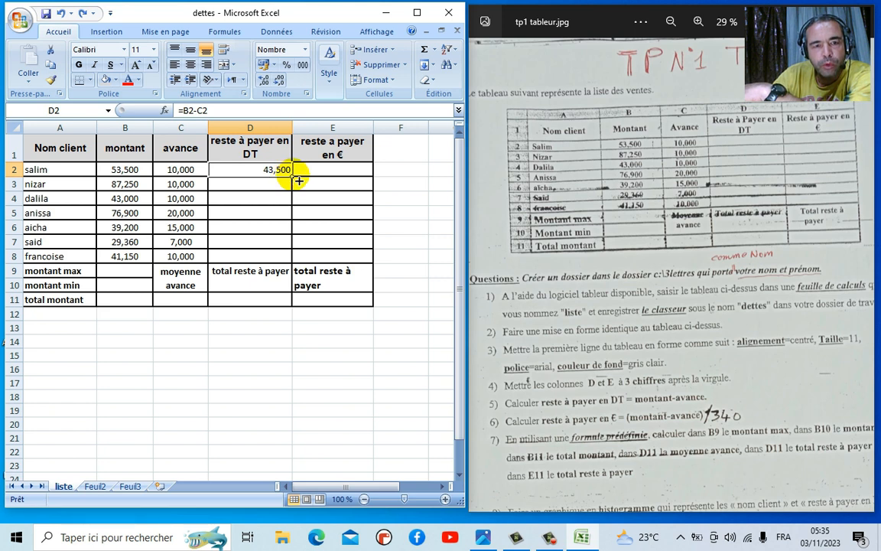
pyautogui.moveTo(298, 181); pyautogui.dragTo(295, 264)
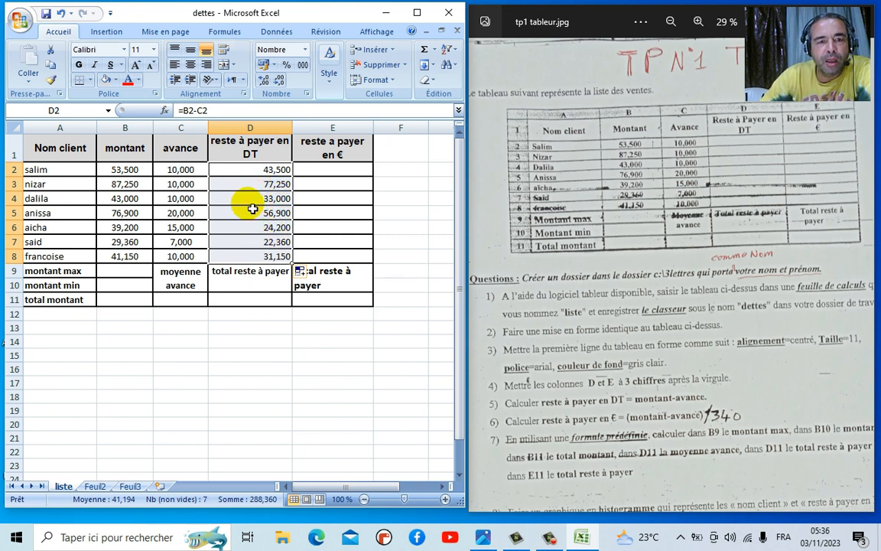
pyautogui.click(190, 66)
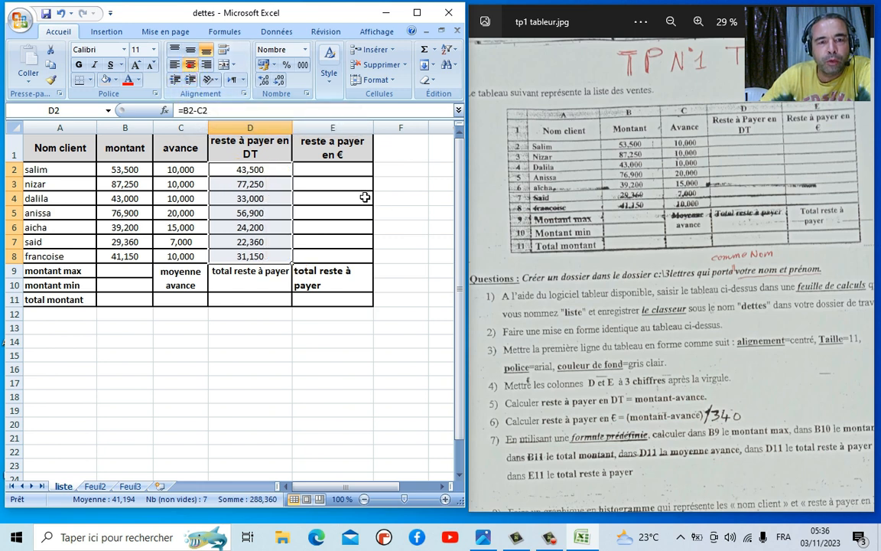
pyautogui.click(324, 173)
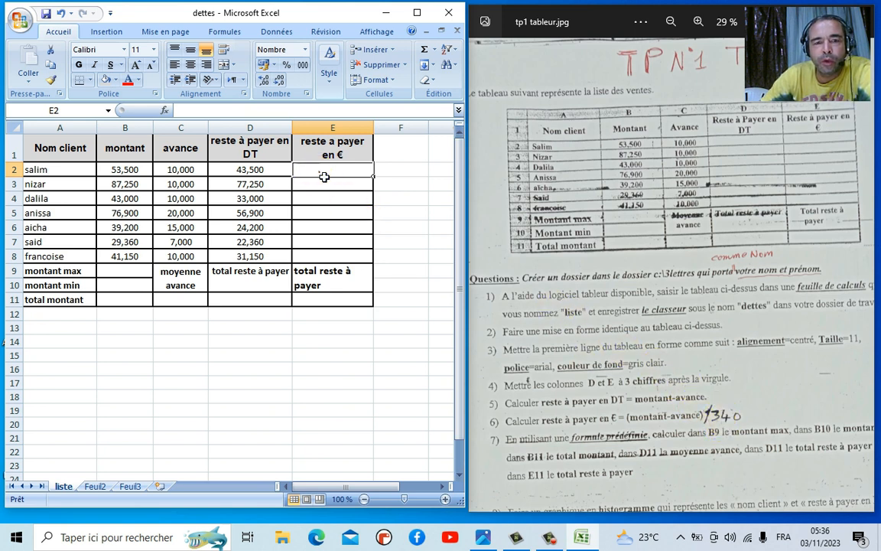
# - Try =(B2-C2)/3 in E2 and fill it down to E8, then undo the fill
pyautogui.write('=')
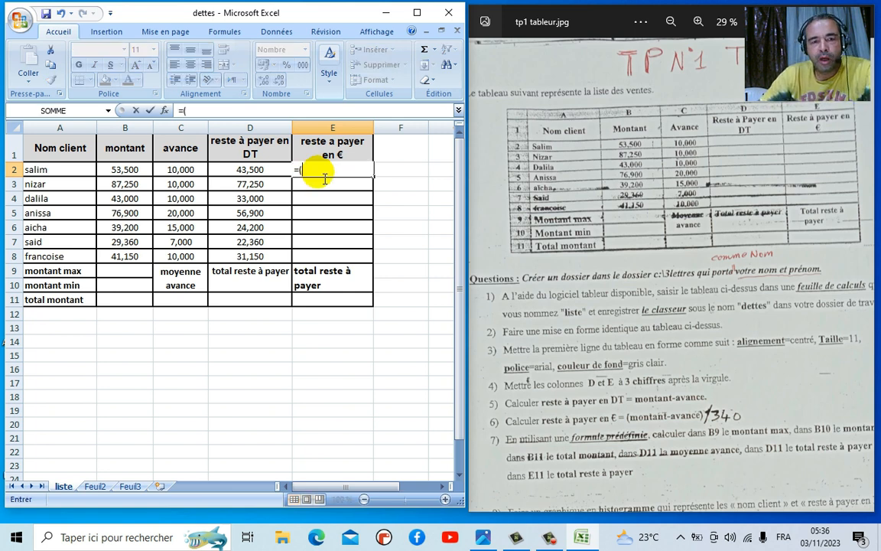
pyautogui.write('(')
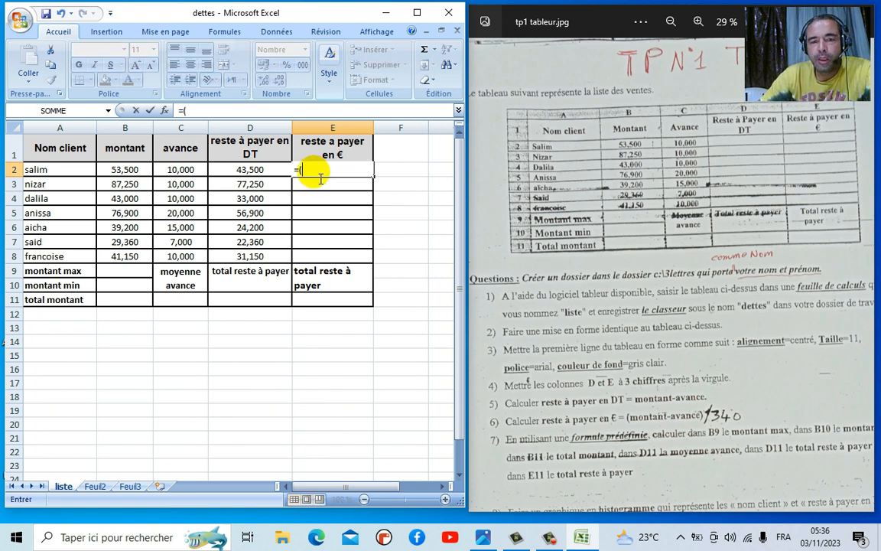
pyautogui.click(144, 172)
pyautogui.write('-')
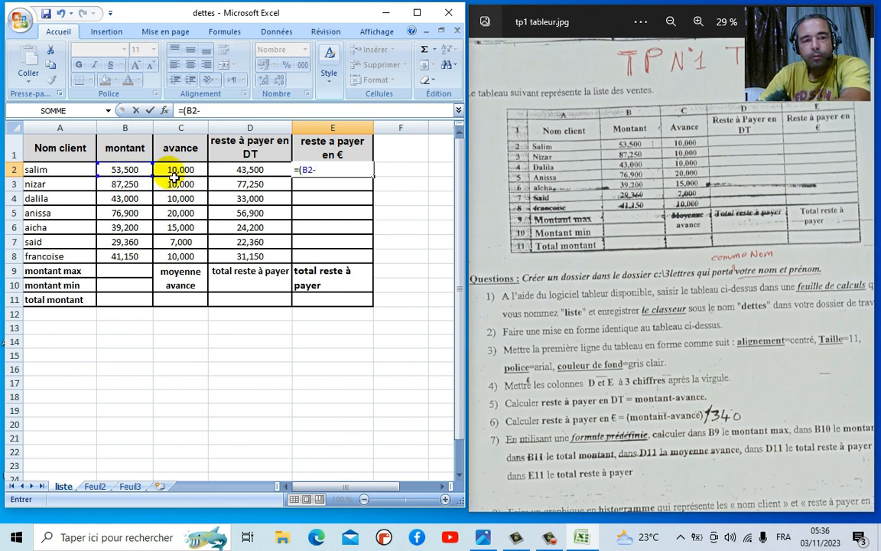
pyautogui.click(180, 175)
pyautogui.write(')/')
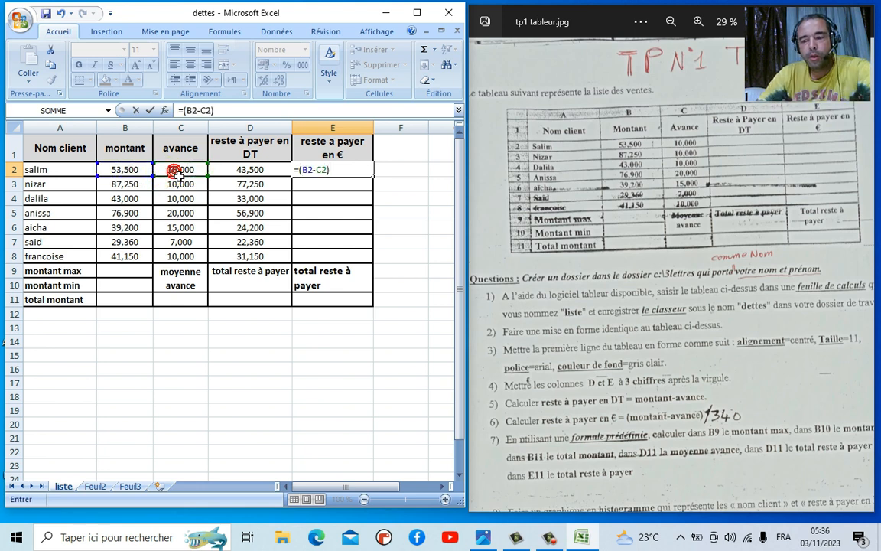
pyautogui.write('3,4')
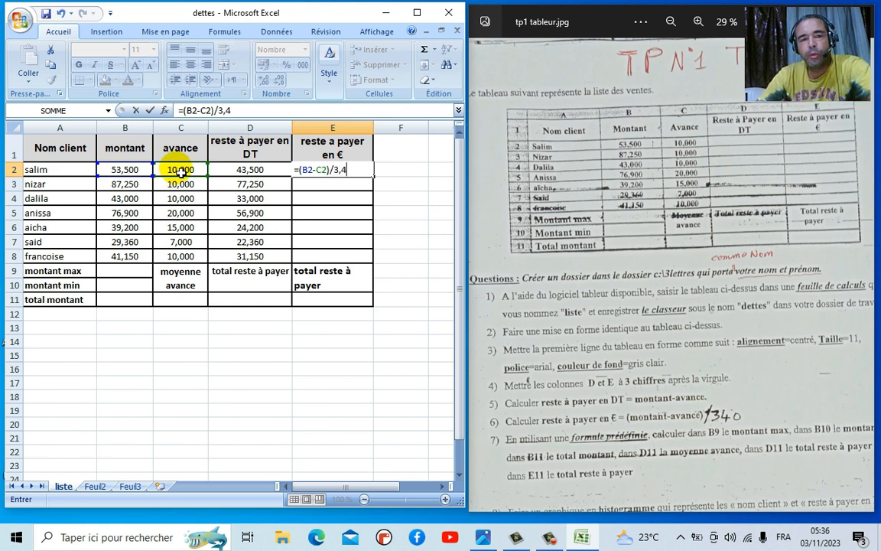
pyautogui.press('Return')
pyautogui.click(334, 175)
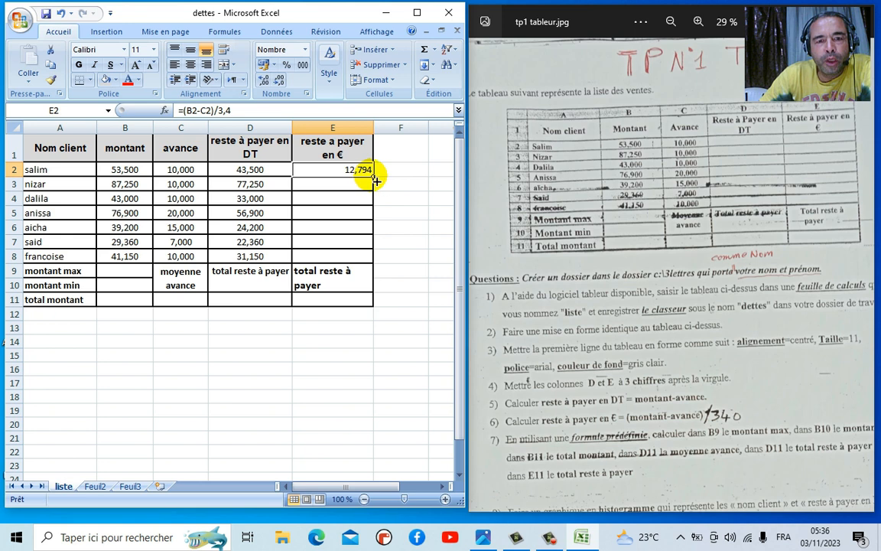
pyautogui.moveTo(376, 180); pyautogui.dragTo(374, 262)
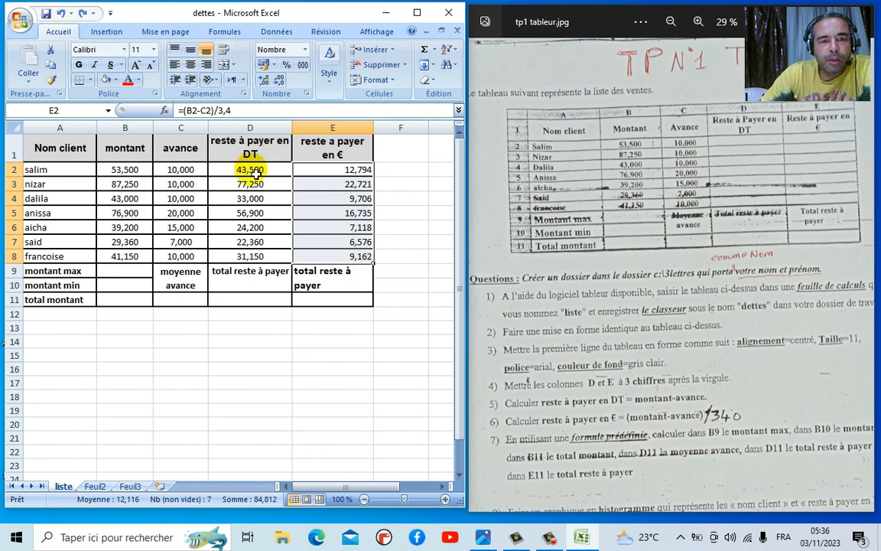
pyautogui.click(61, 13)
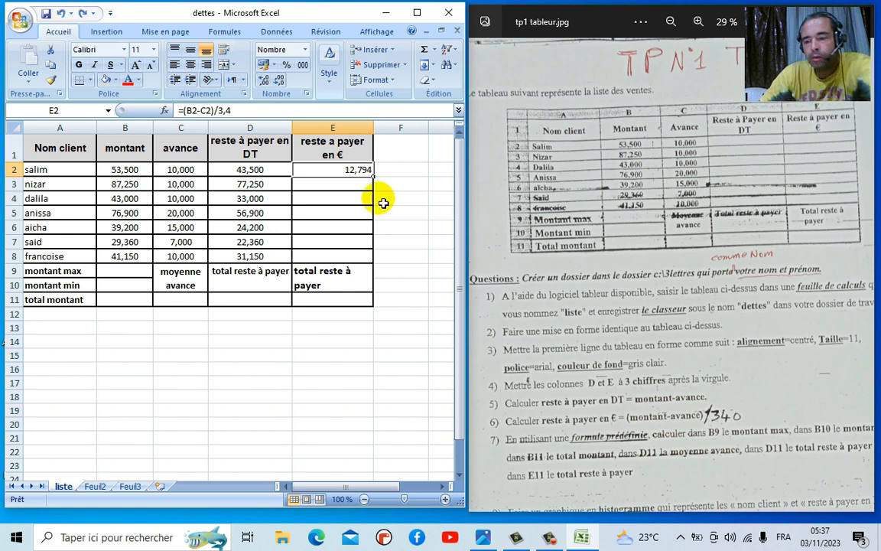
# - Replace E2 with =D2/3,4, fill it down to E8 and centre E2:E8
pyautogui.click(315, 169)
pyautogui.press('Delete')
pyautogui.write('=')
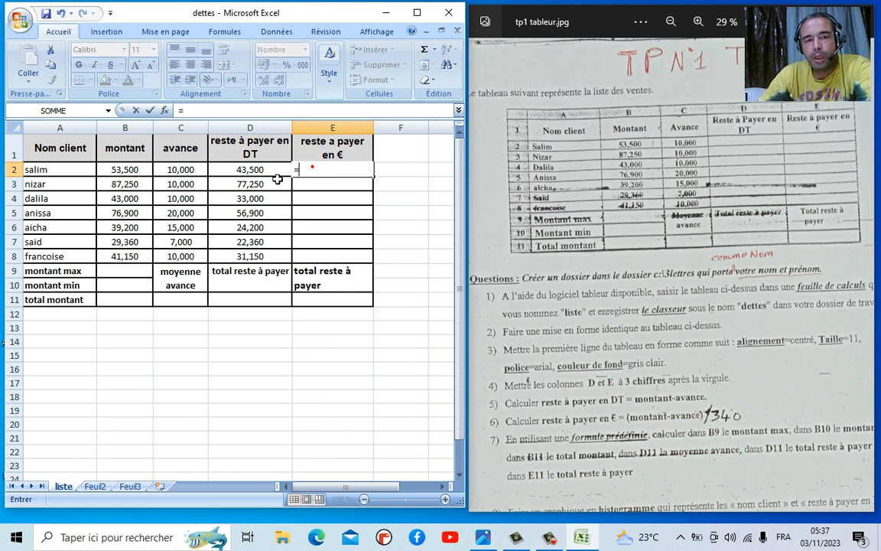
pyautogui.click(251, 171)
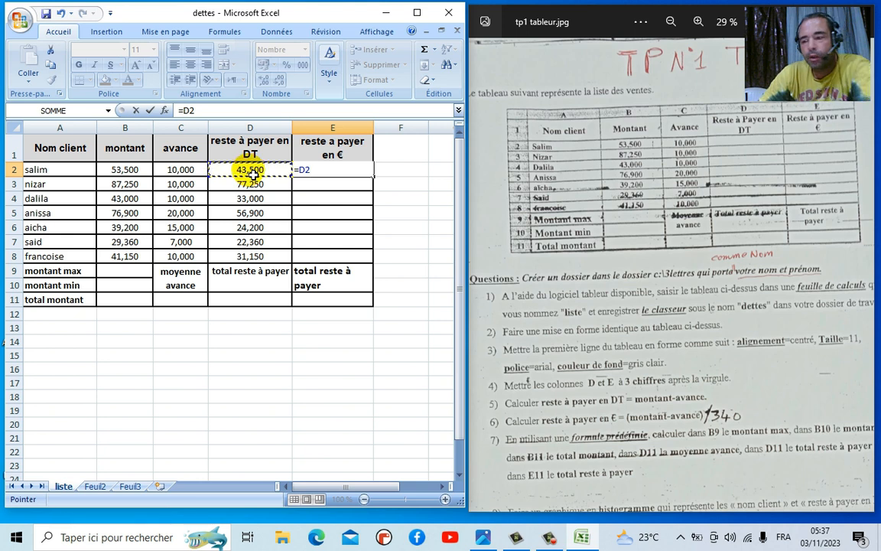
pyautogui.write('/')
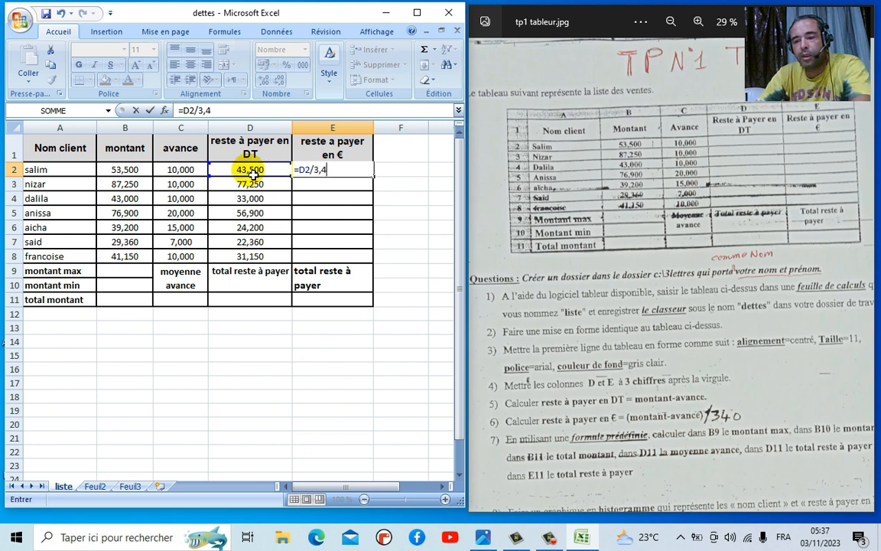
pyautogui.write('3,4')
pyautogui.press('Return')
pyautogui.click(348, 171)
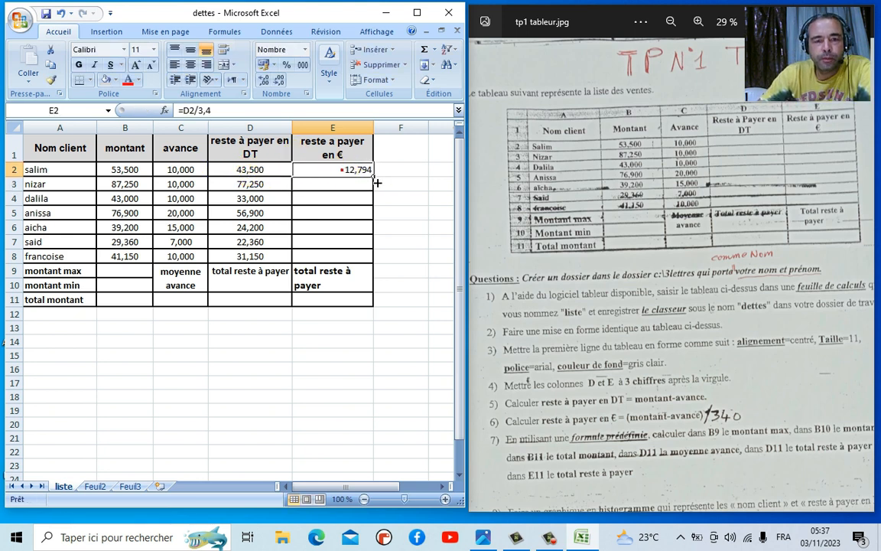
pyautogui.moveTo(375, 177); pyautogui.dragTo(337, 258)
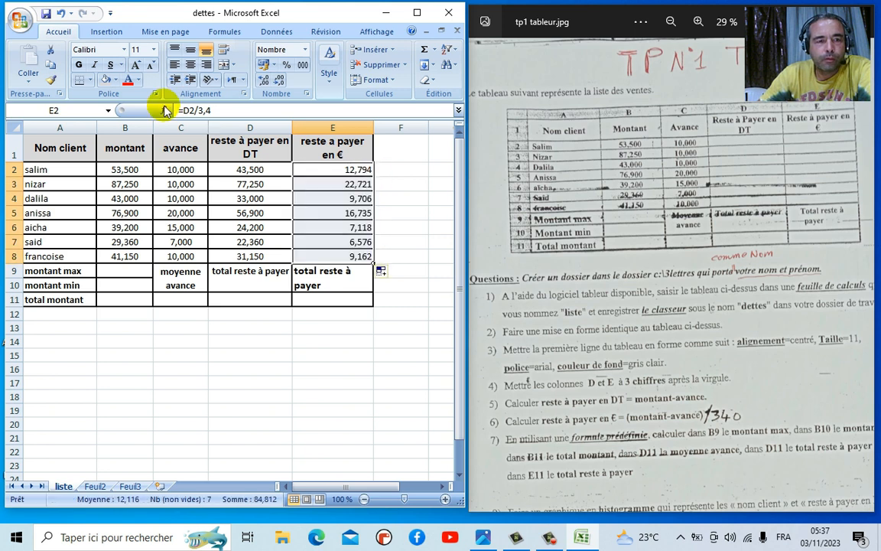
pyautogui.click(191, 64)
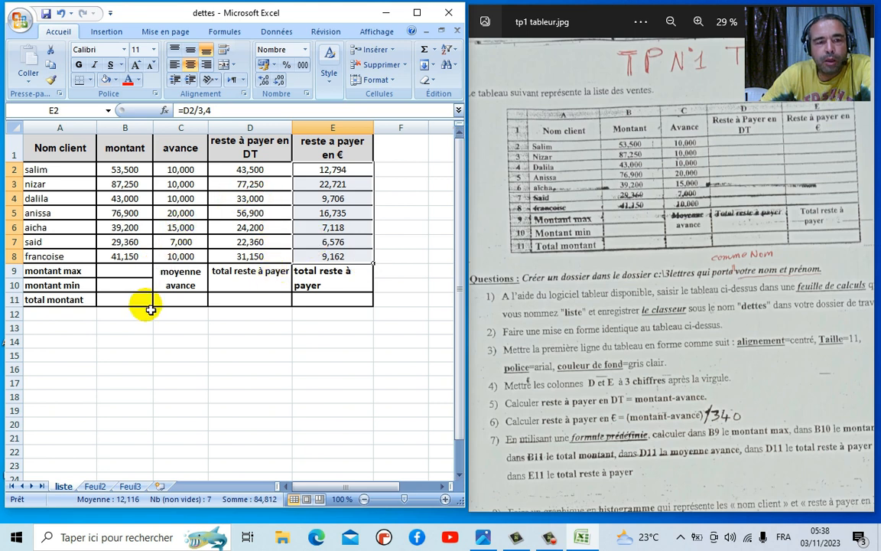
pyautogui.click(115, 276)
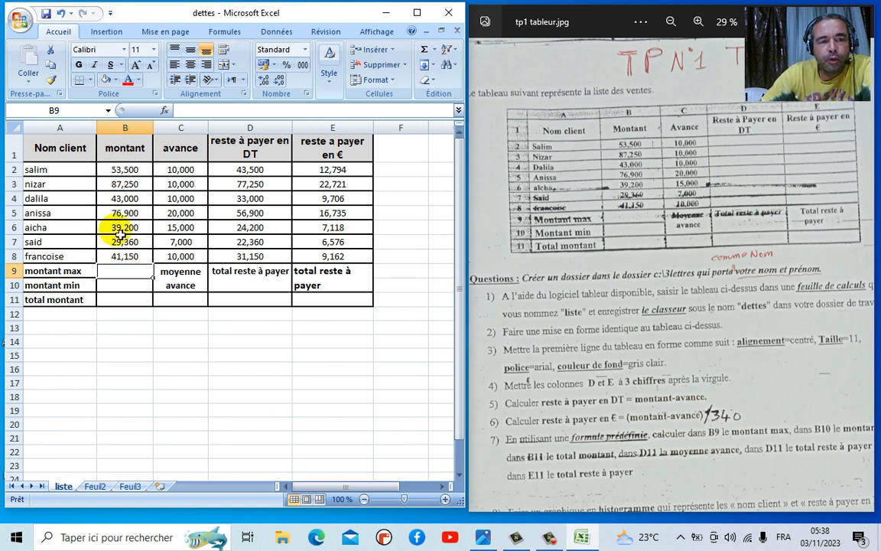
# - Enter =MAX(B2:B8) in B9 and centre its 87,250 result
pyautogui.write('=')
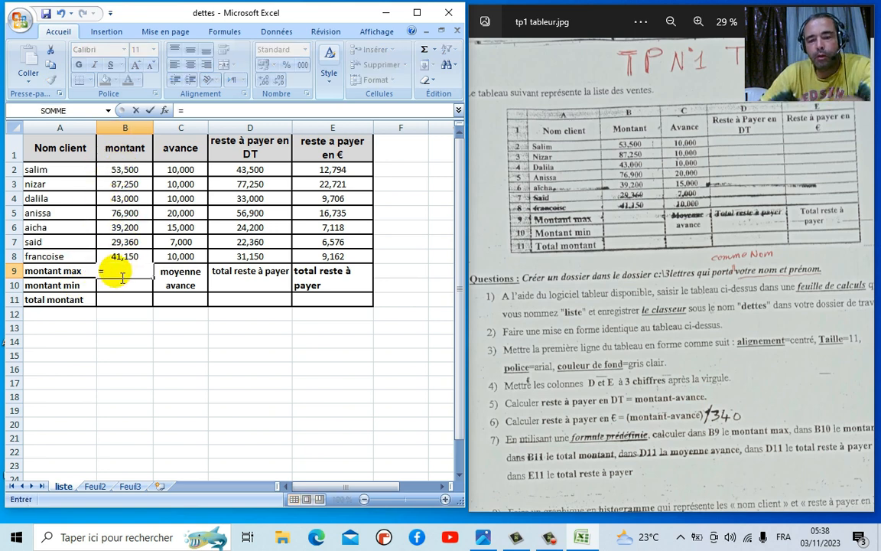
pyautogui.write('max(')
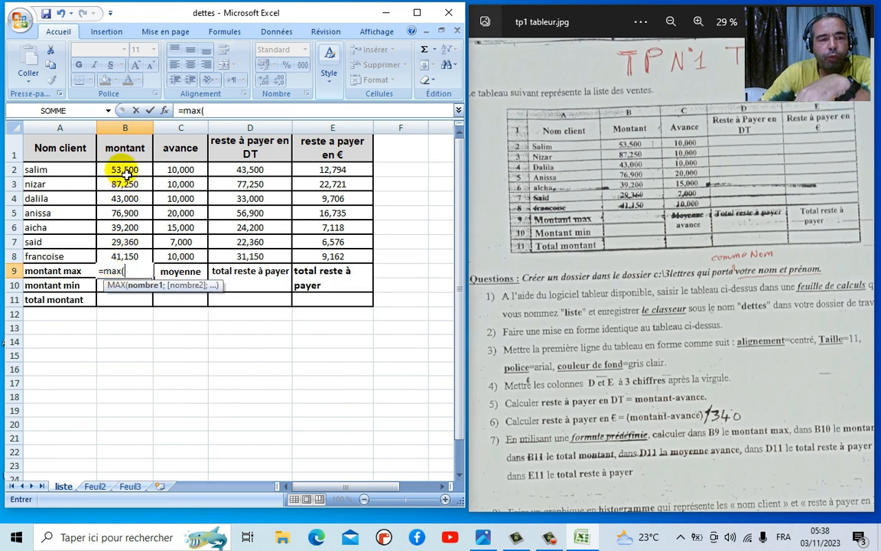
pyautogui.moveTo(124, 172); pyautogui.dragTo(123, 259)
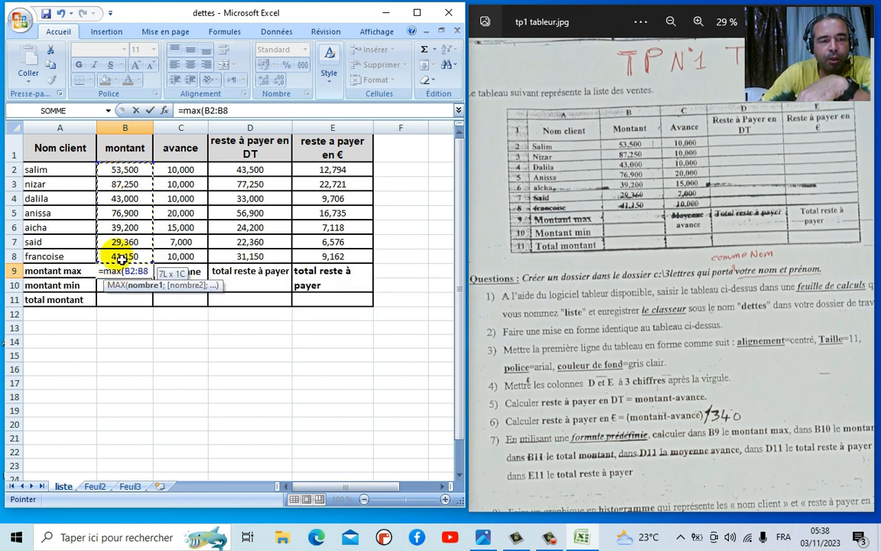
pyautogui.press('Return')
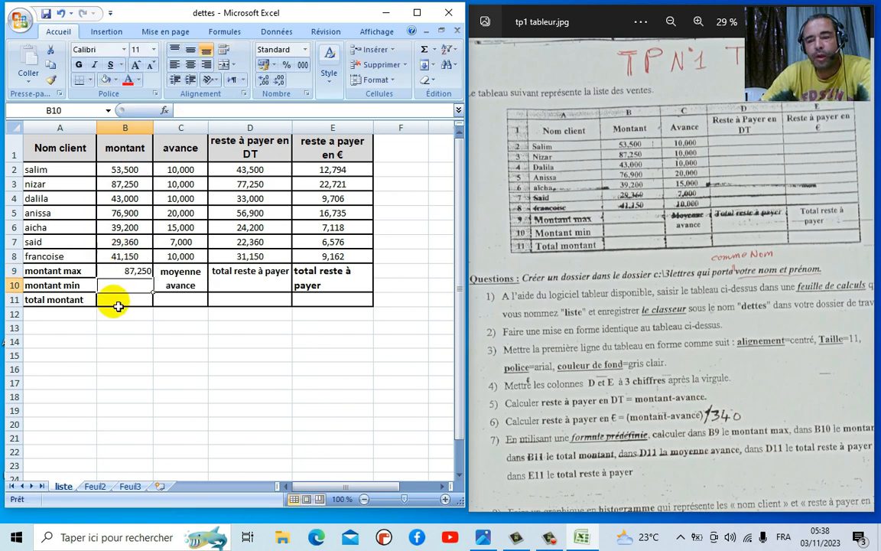
pyautogui.click(124, 272)
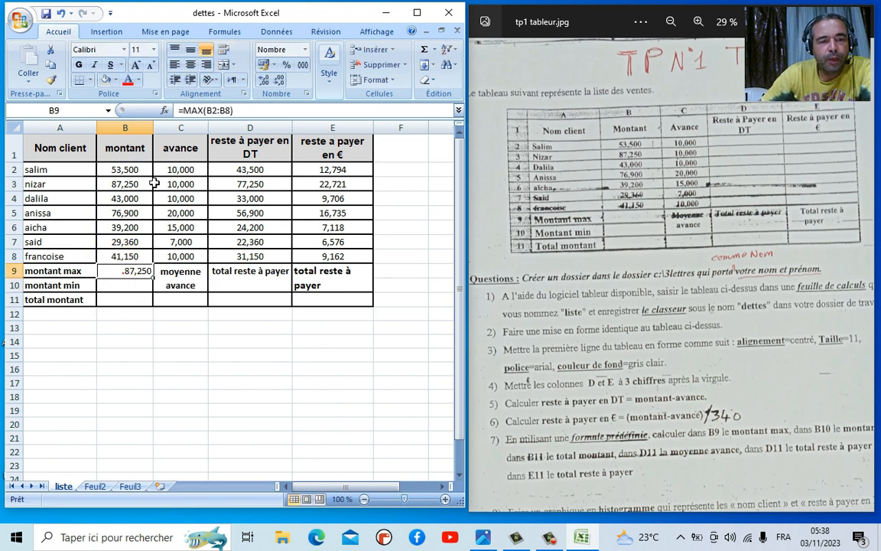
pyautogui.click(191, 64)
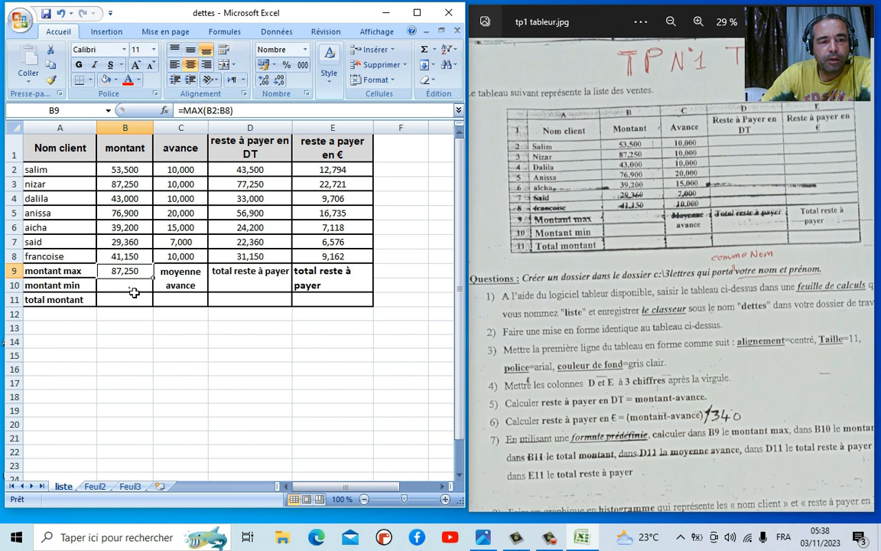
# - Enter =MIN(B2:B8) in B10, giving the minimum amount 29,360
pyautogui.click(134, 292)
pyautogui.write('=m')
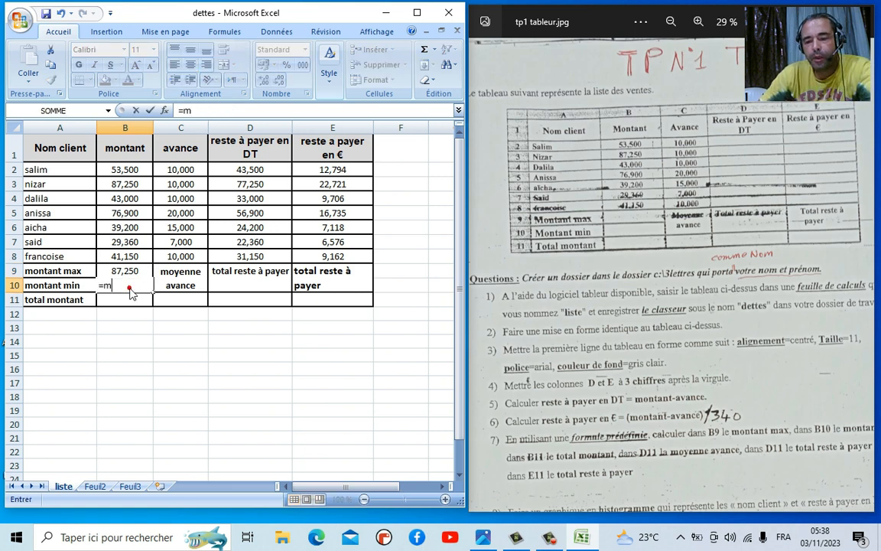
pyautogui.write('in(')
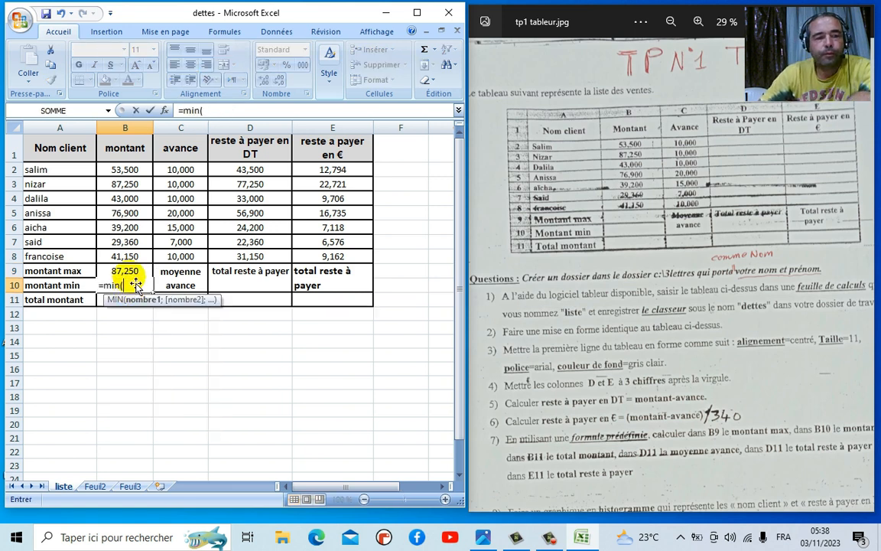
pyautogui.moveTo(125, 174); pyautogui.dragTo(130, 263)
pyautogui.write(')')
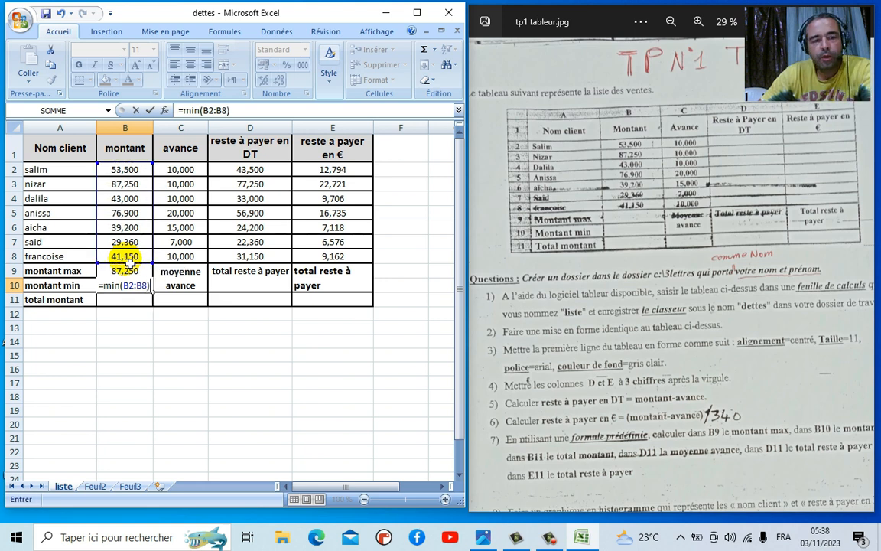
pyautogui.press('Return')
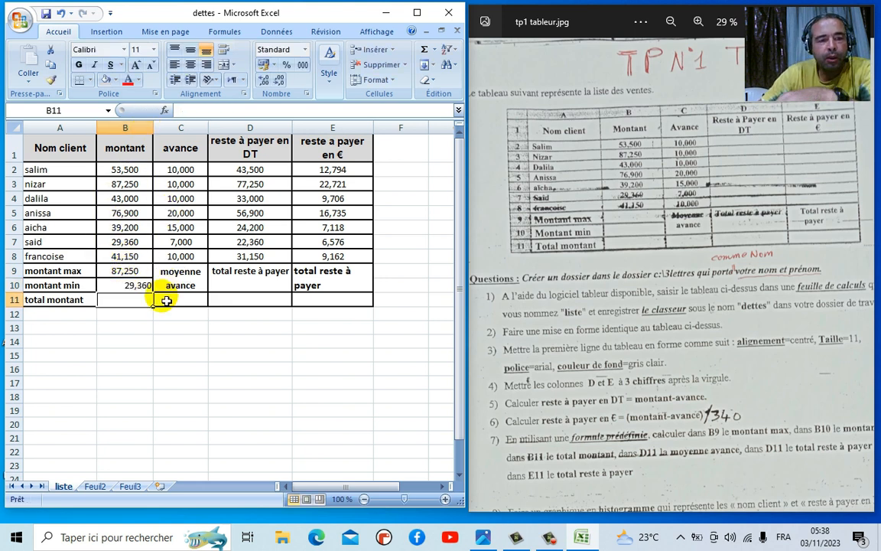
pyautogui.click(142, 277)
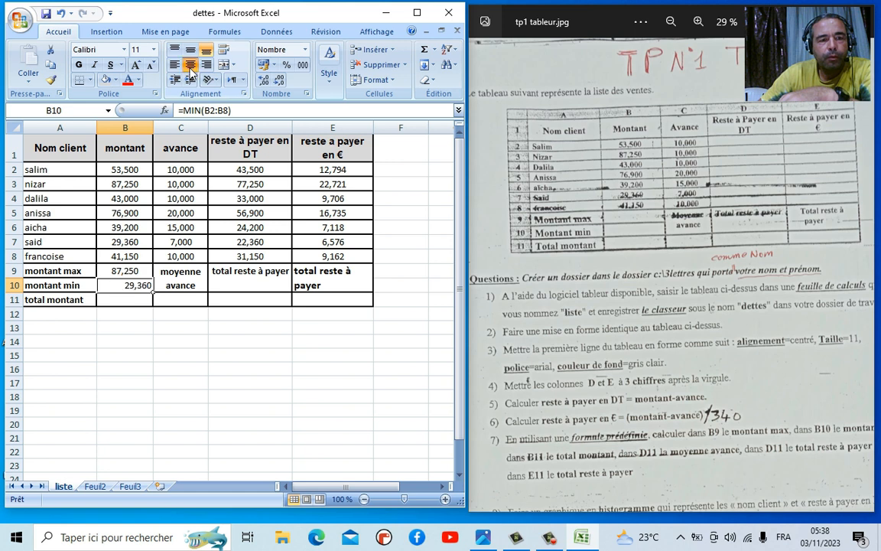
pyautogui.click(136, 303)
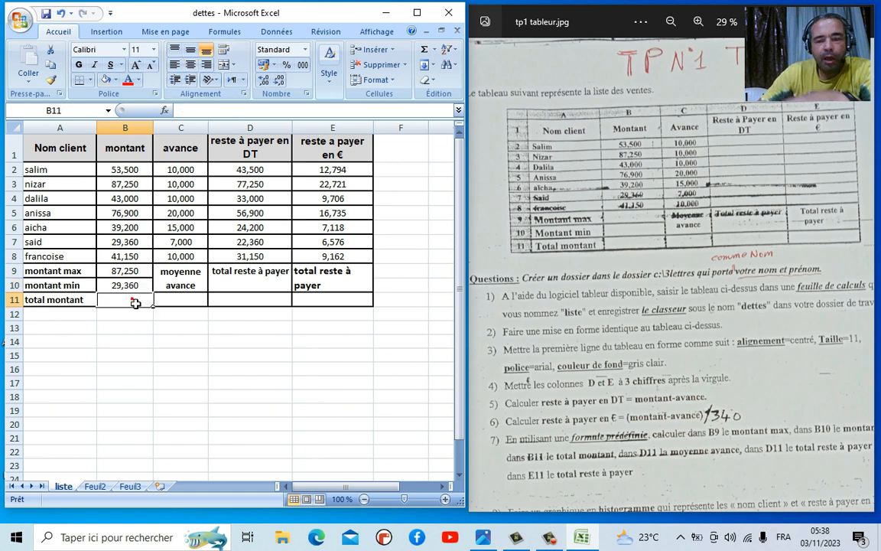
# - Enter =SOMME(B2:B8) in B11 for a 370,360 total and centre it
pyautogui.write('=')
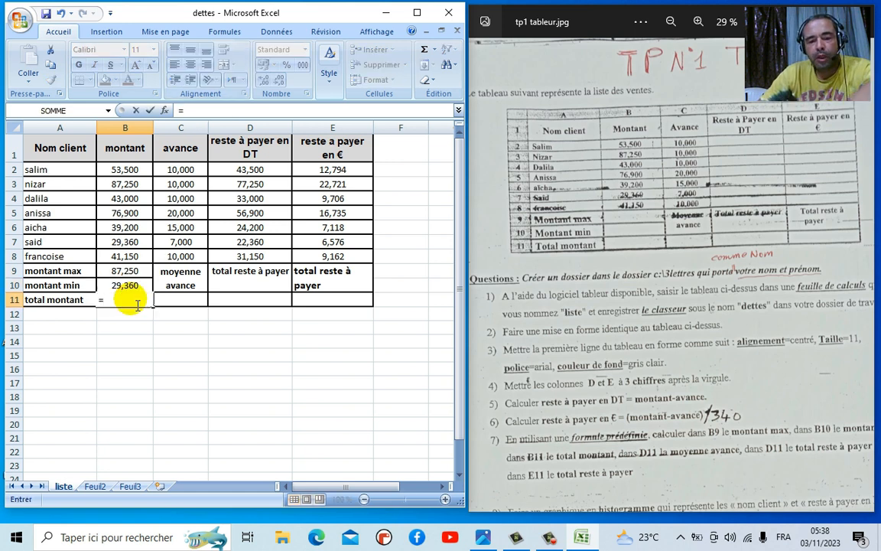
pyautogui.write('so')
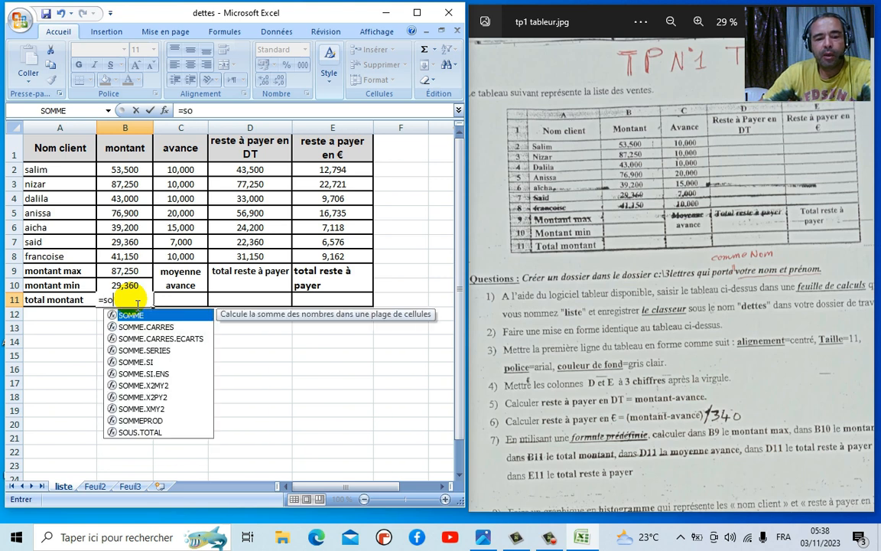
pyautogui.write('mme(')
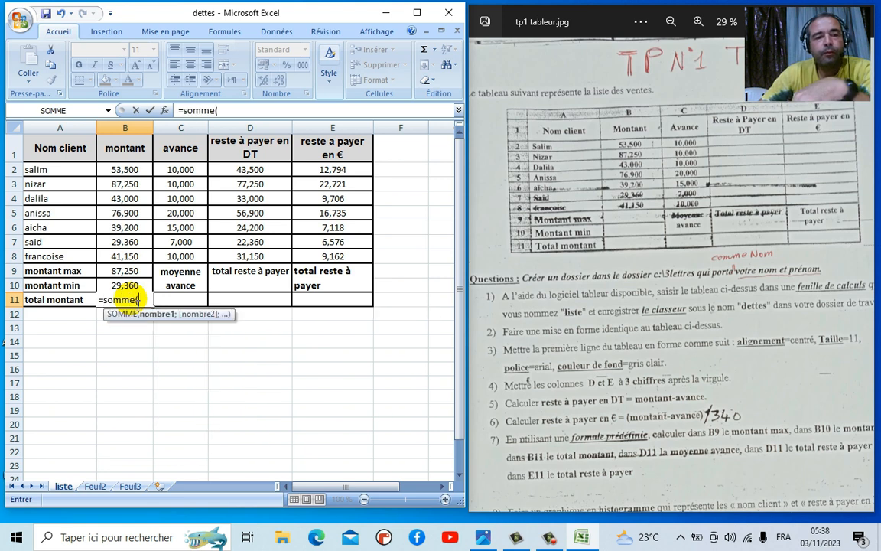
pyautogui.moveTo(128, 175); pyautogui.dragTo(132, 264)
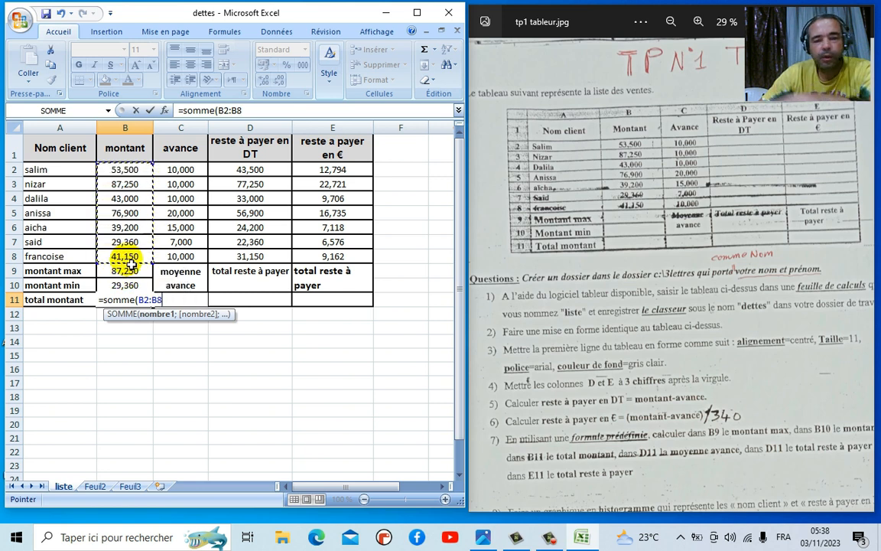
pyautogui.write(')')
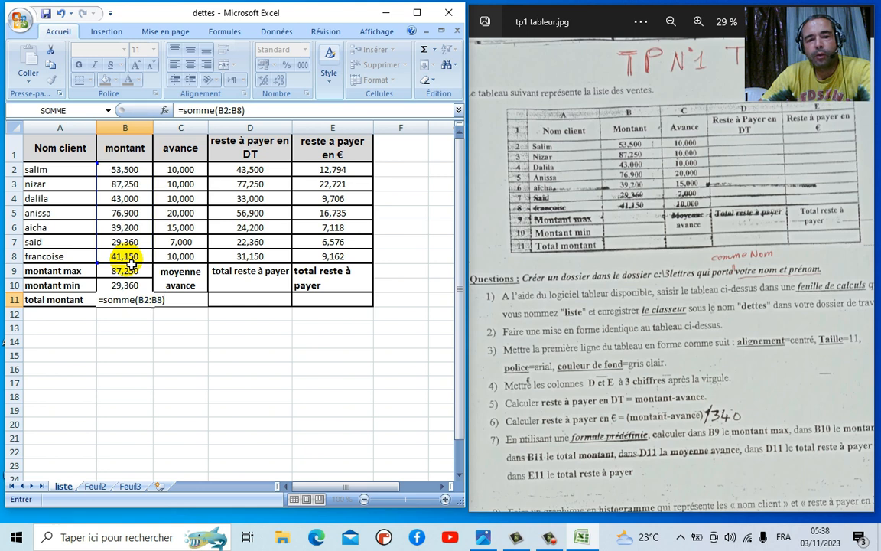
pyautogui.press('Return')
pyautogui.click(124, 299)
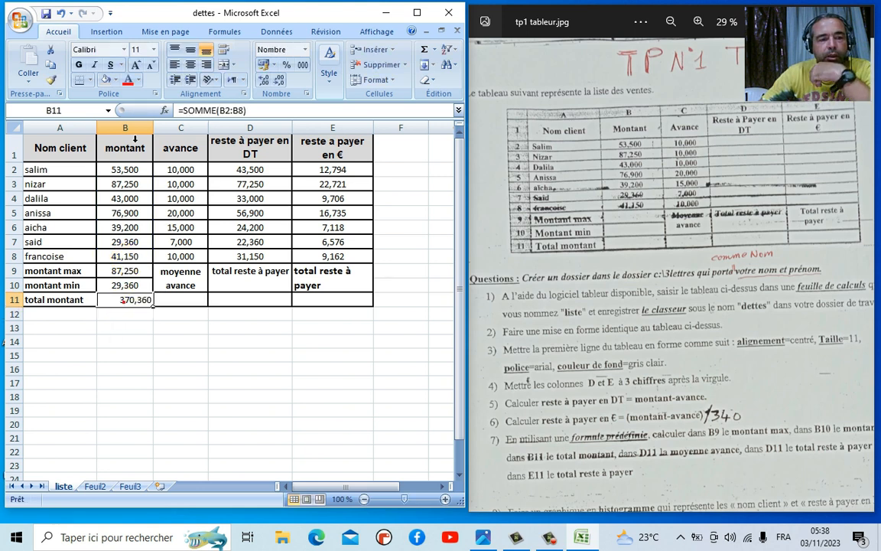
pyautogui.click(190, 65)
# - Enter =MOYENNE(C2:C8) in C11 for an 11,714 average advance
pyautogui.click(183, 299)
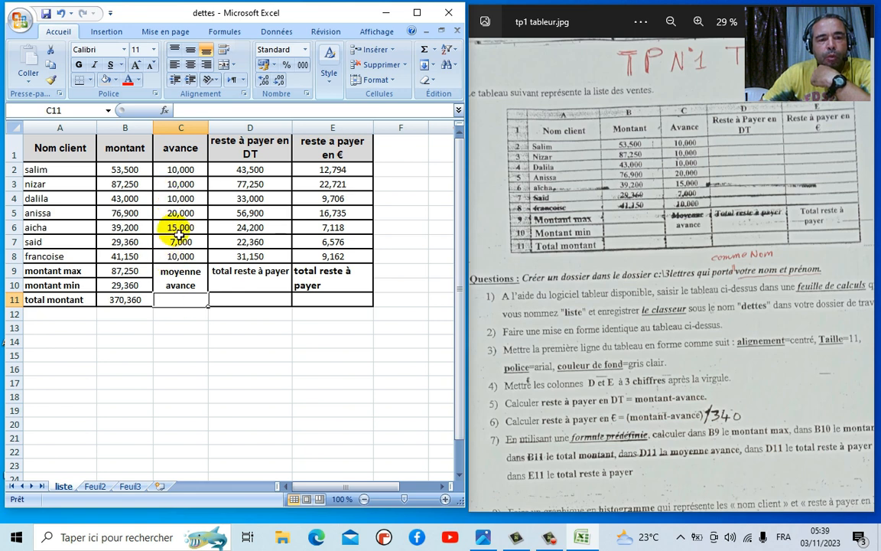
pyautogui.write('=')
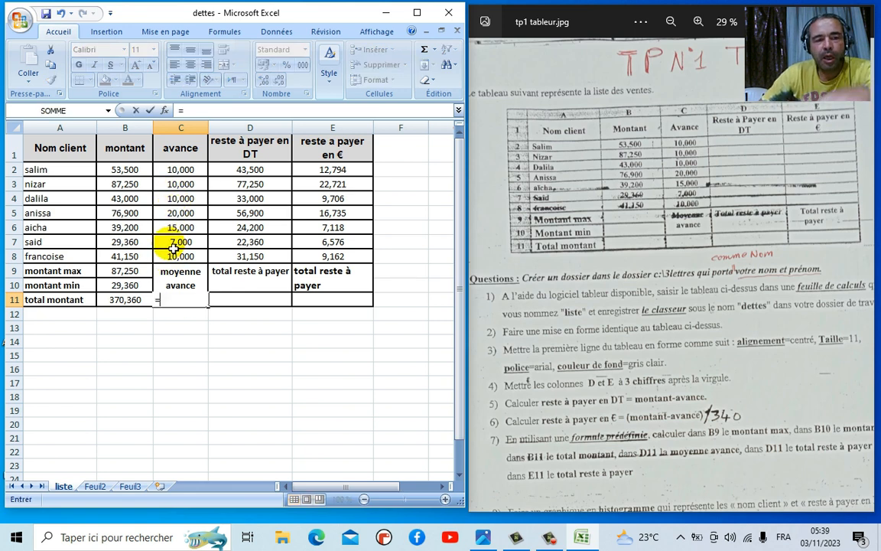
pyautogui.write('moyenne(')
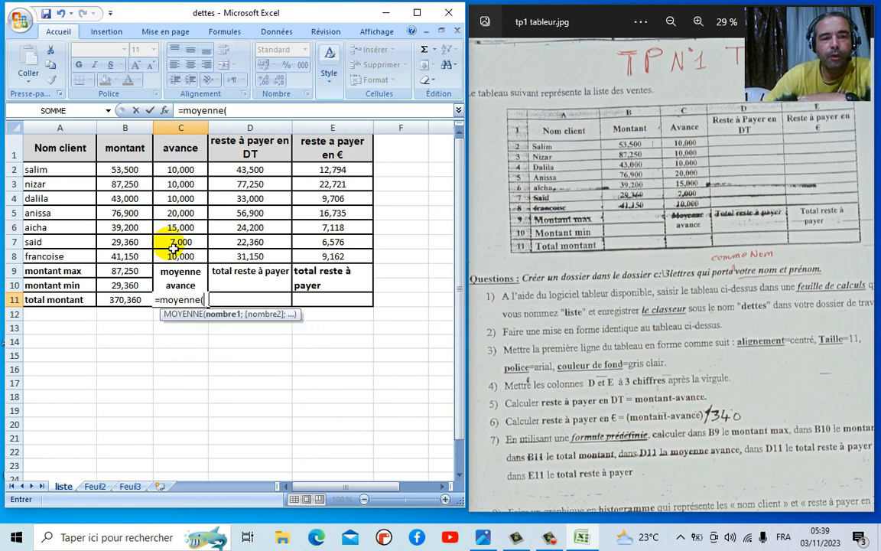
pyautogui.moveTo(181, 171); pyautogui.dragTo(184, 258)
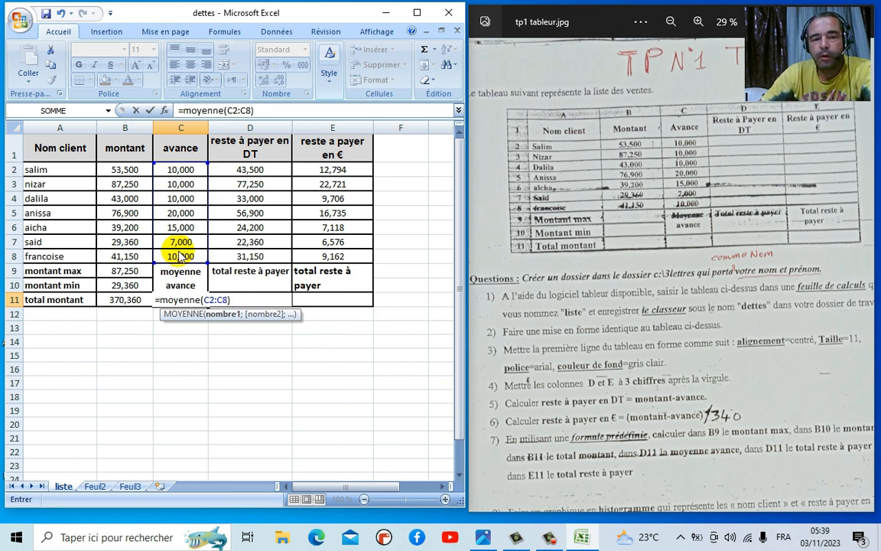
pyautogui.write(')')
pyautogui.press('Return')
pyautogui.click(184, 299)
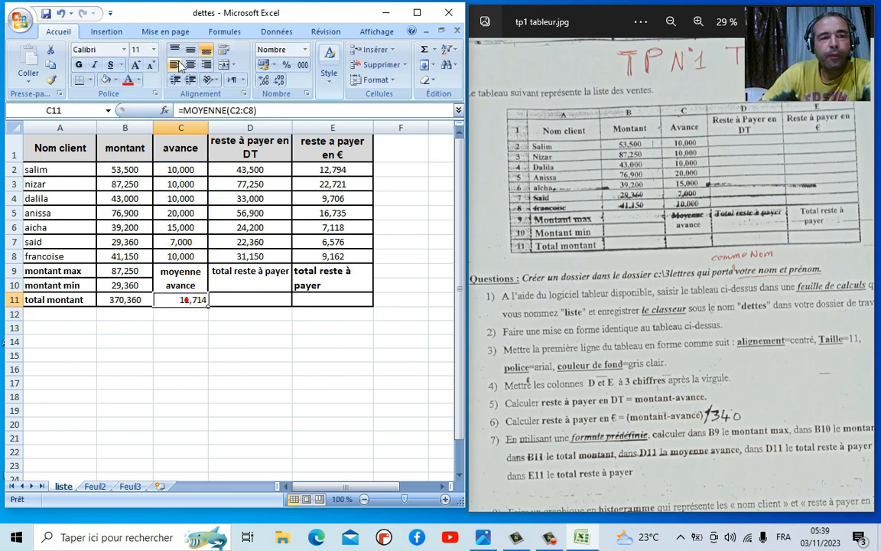
pyautogui.click(253, 308)
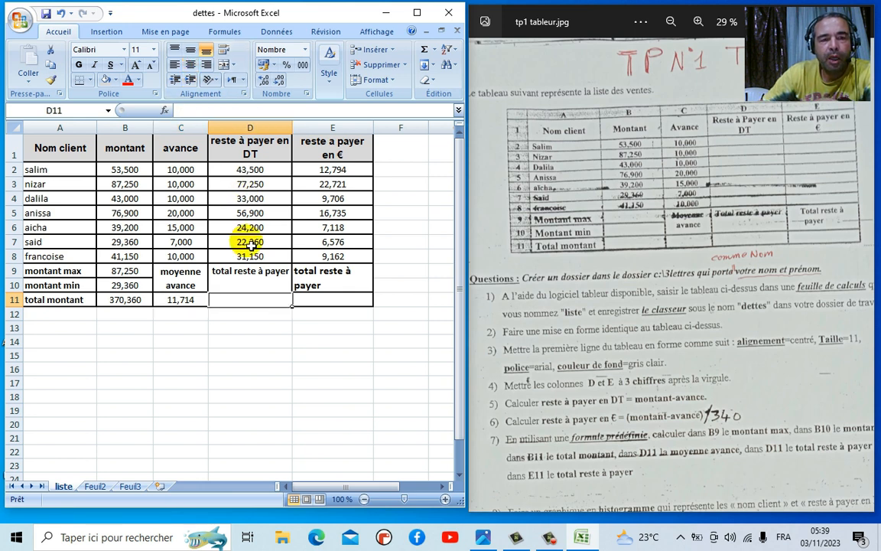
# - Total the DT balances in D11 with =SOMME(D2:D8), giving 288,360
pyautogui.write('=somm')
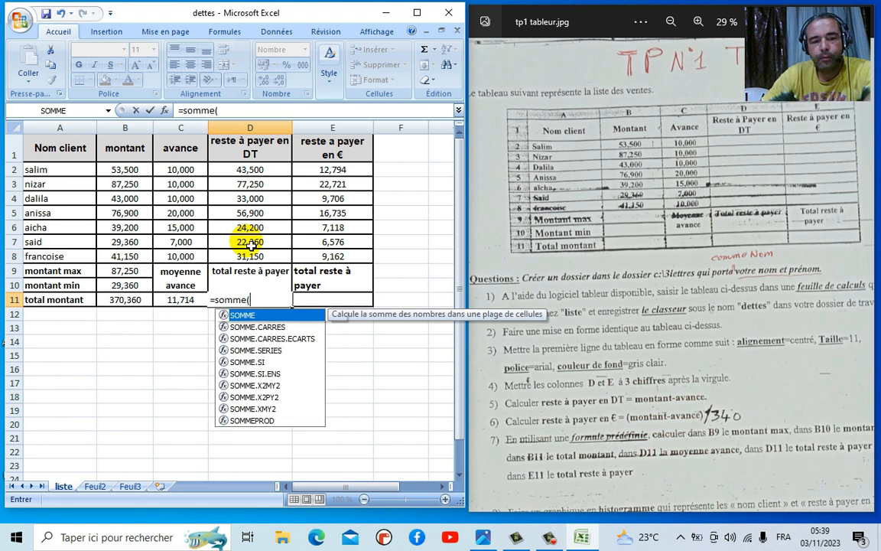
pyautogui.write('e(')
pyautogui.moveTo(246, 169); pyautogui.dragTo(250, 263)
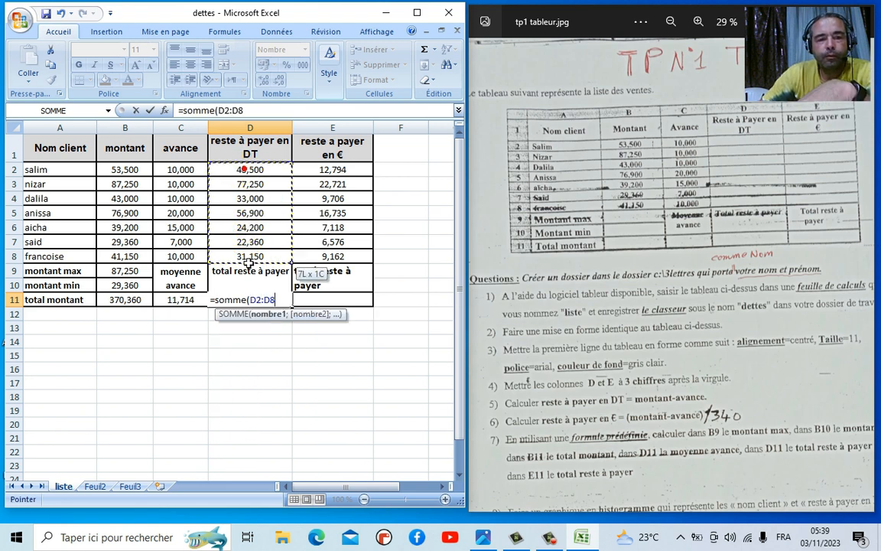
pyautogui.write(')')
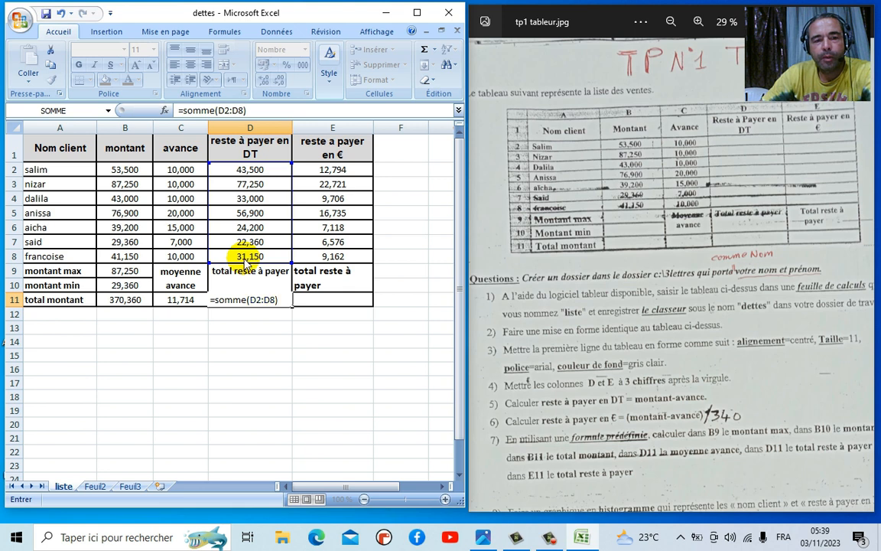
pyautogui.press('Return')
pyautogui.click(268, 299)
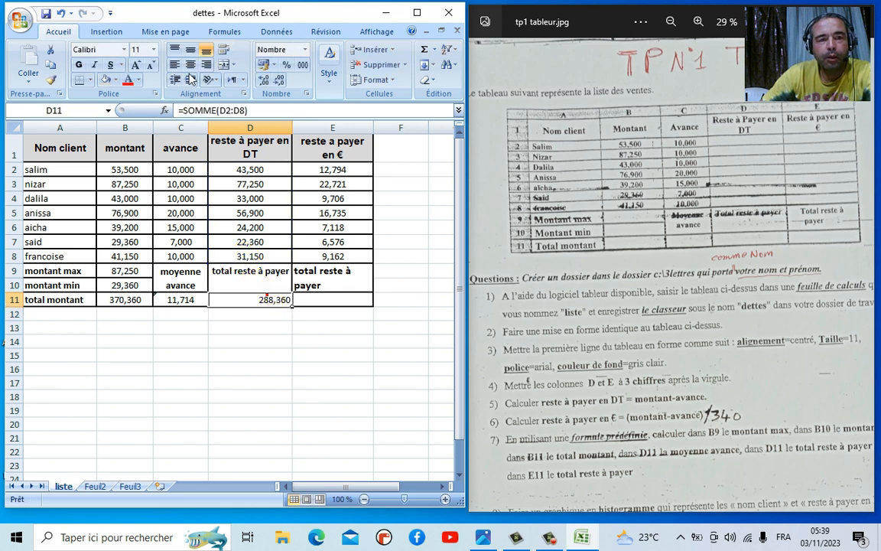
# - Total the euro column in E11 with =SOMME(E2:E8), giving 84,812, and save the workbook
pyautogui.click(323, 301)
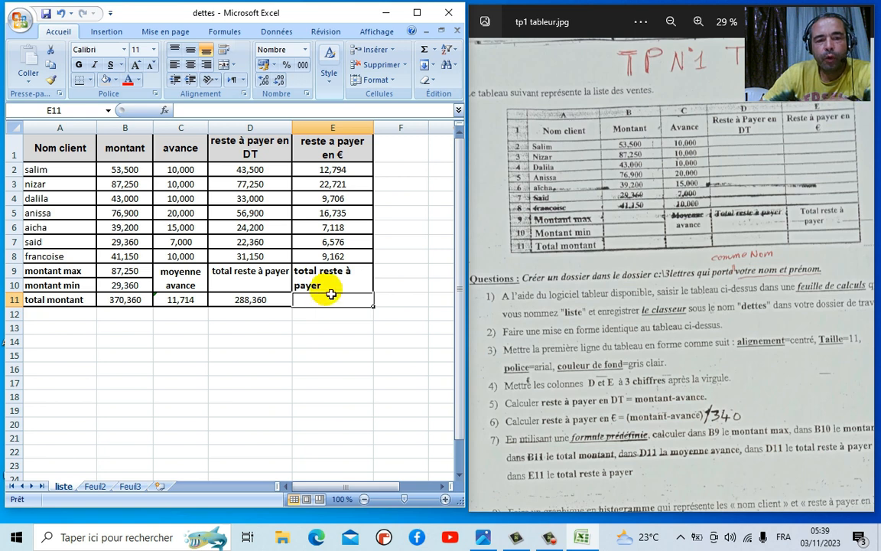
pyautogui.write('=')
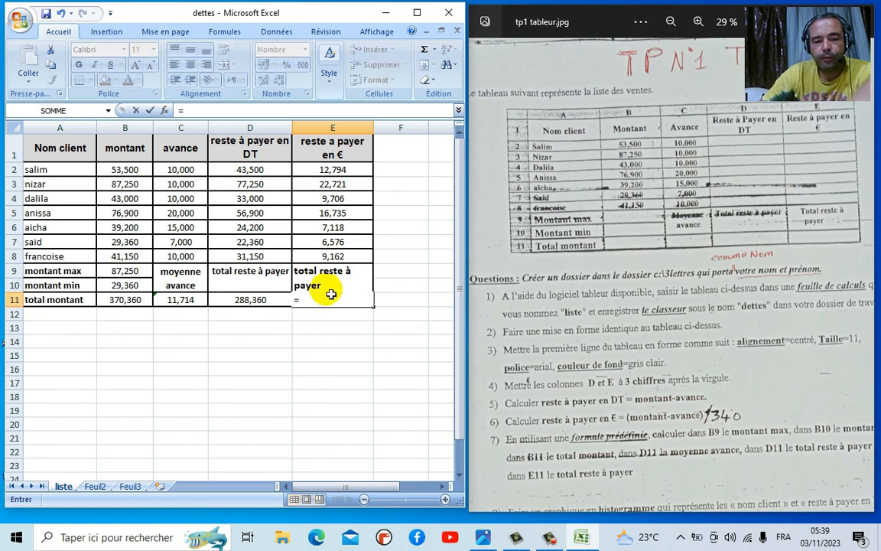
pyautogui.write('som')
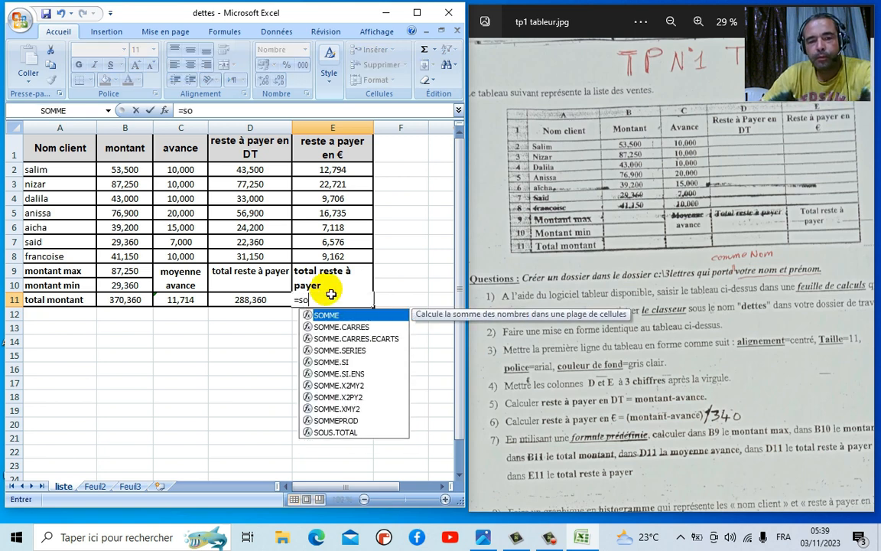
pyautogui.doubleClick(336, 318)
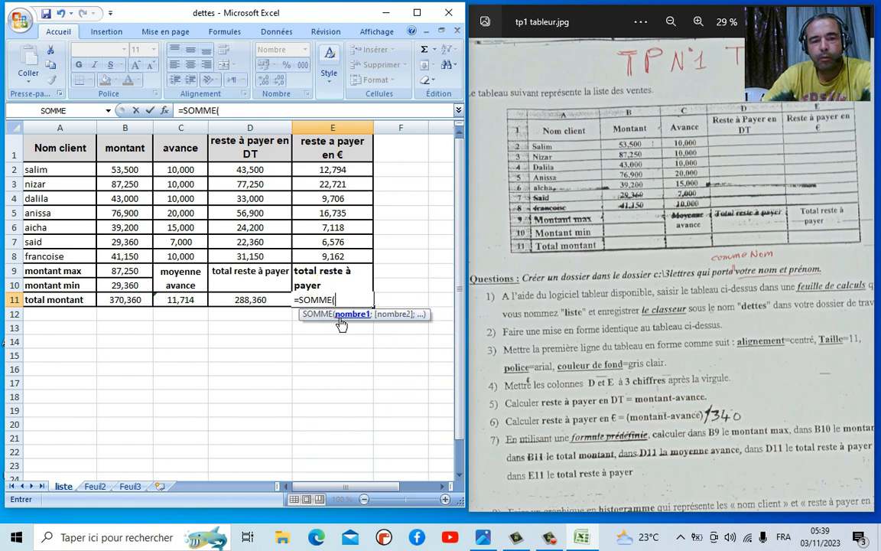
pyautogui.moveTo(334, 169); pyautogui.dragTo(330, 267)
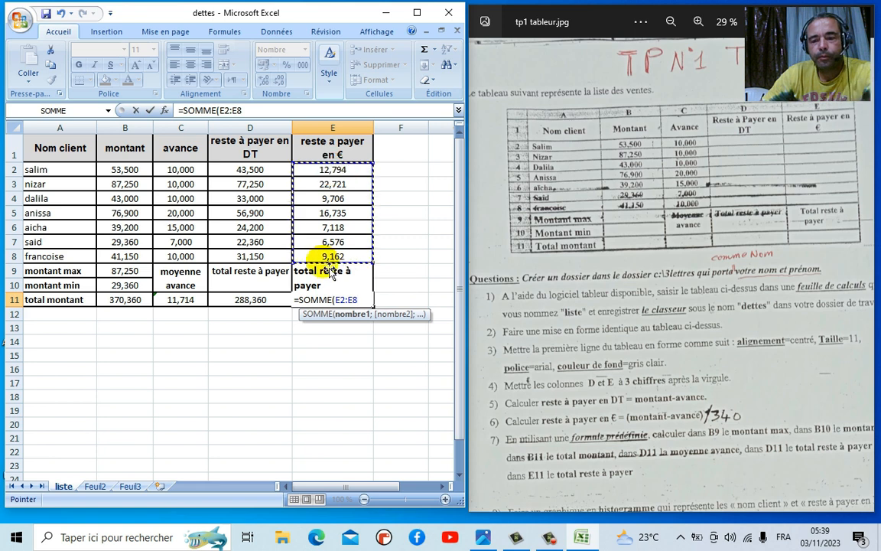
pyautogui.write(')')
pyautogui.press('Return')
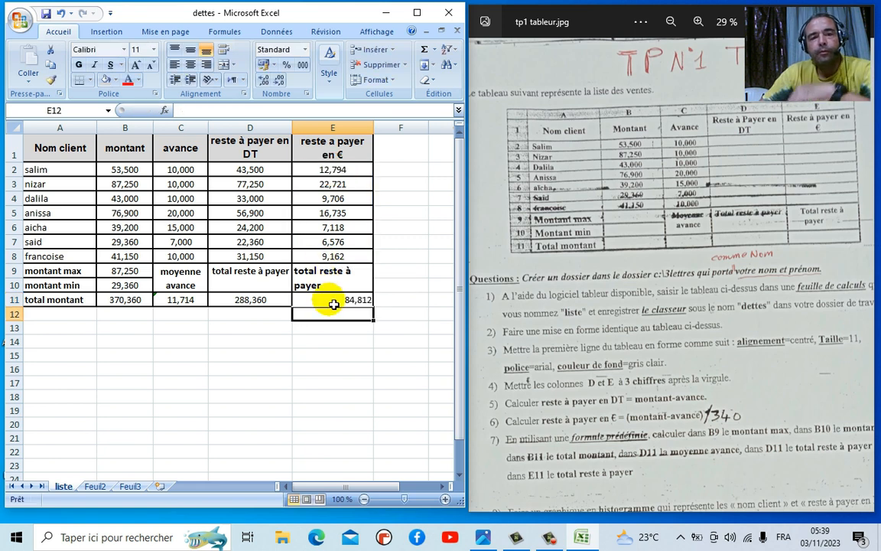
pyautogui.click(338, 303)
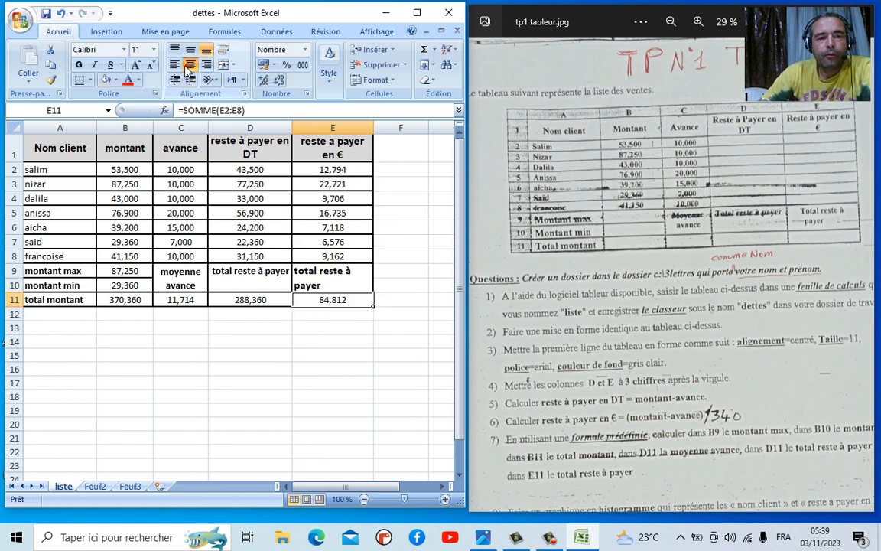
pyautogui.click(46, 15)
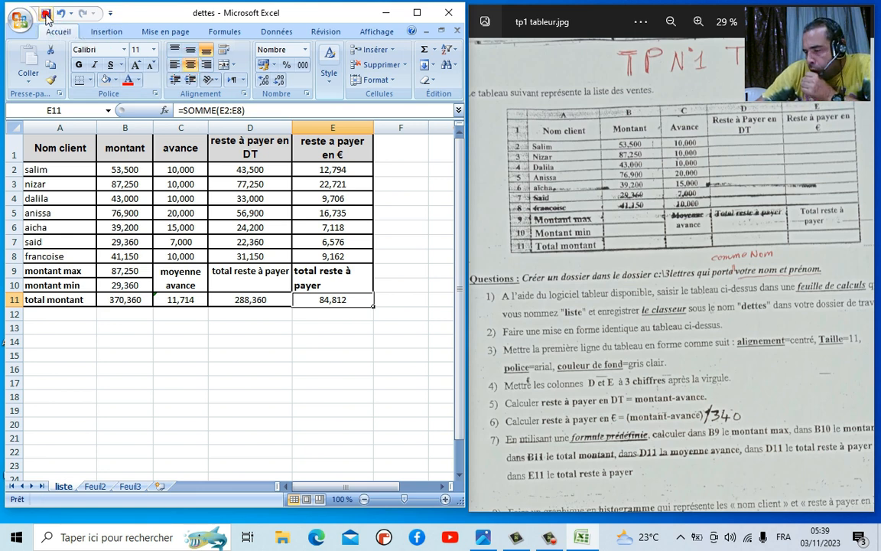
# - Zoom and pan the tp1 tableur photo to show chart questions 8 to 10
pyautogui.scroll(-2, 492, 444)
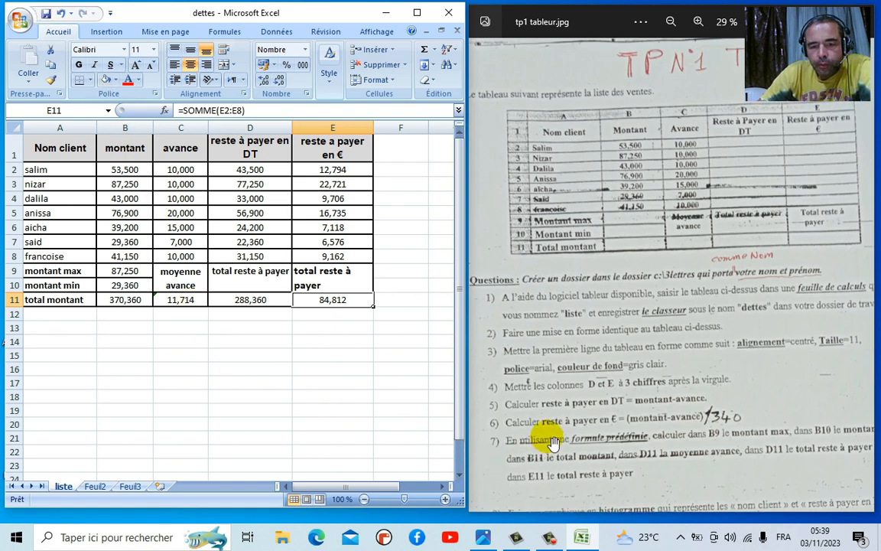
pyautogui.scroll(-2, 549, 440)
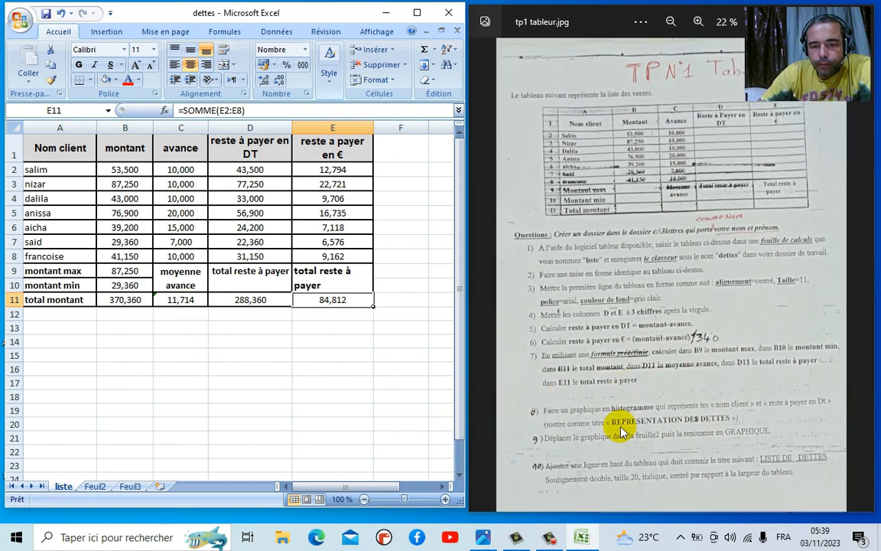
pyautogui.scroll(4, 605, 373)
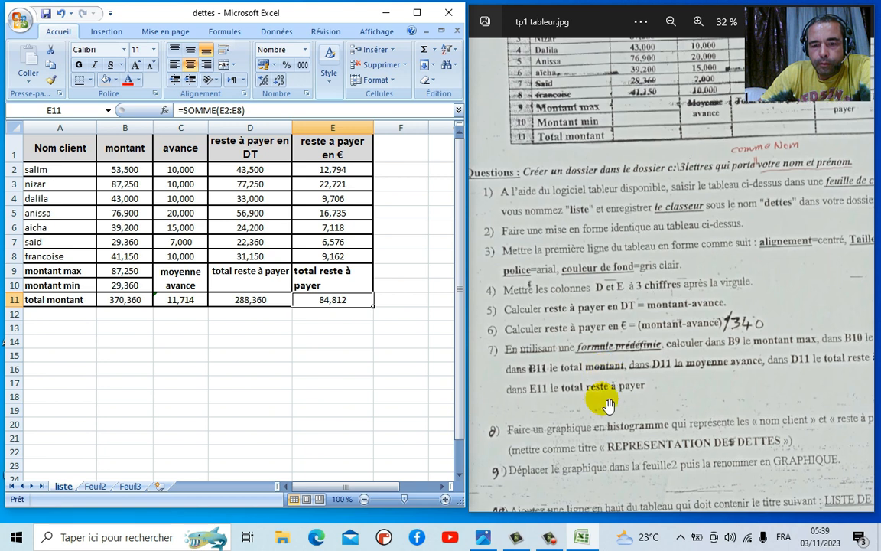
pyautogui.moveTo(620, 441); pyautogui.dragTo(587, 356)
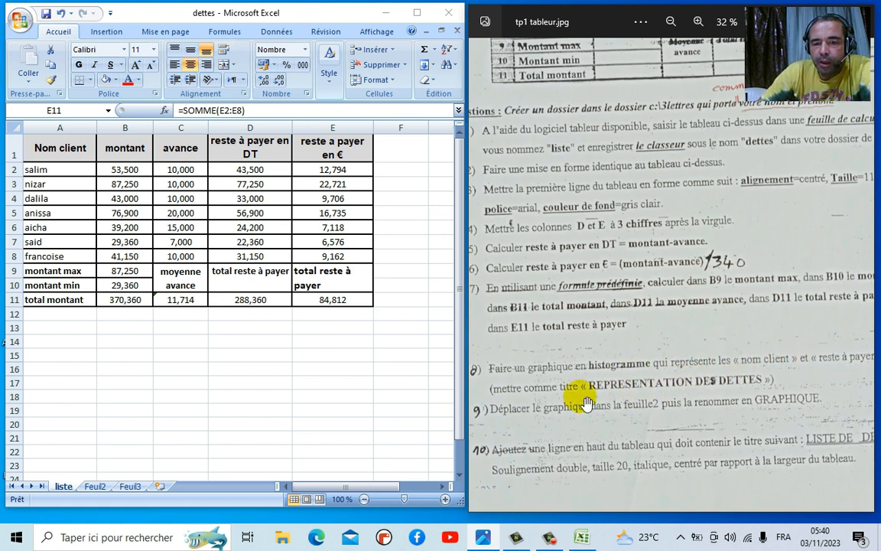
pyautogui.moveTo(745, 390)
pyautogui.mouseDown()
pyautogui.moveTo(730, 386)
pyautogui.moveTo(758, 386)
pyautogui.mouseUp()
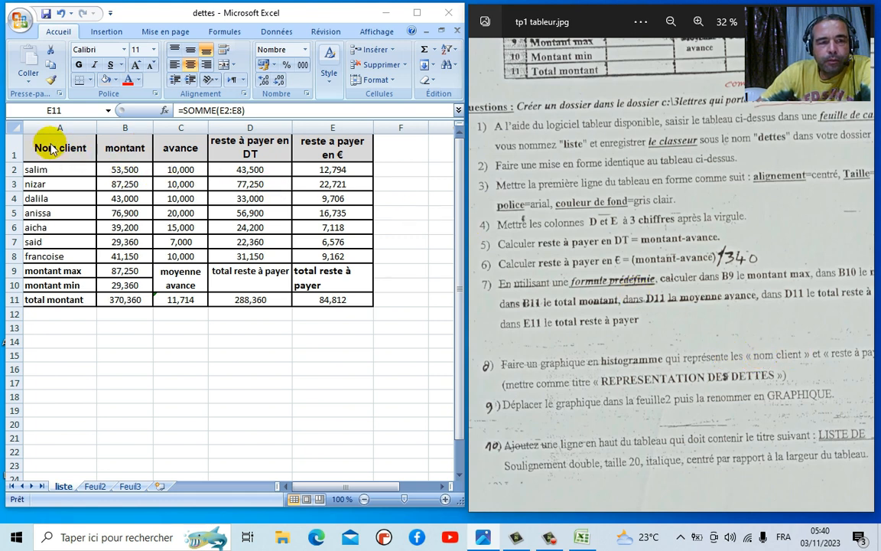
pyautogui.moveTo(50, 147); pyautogui.dragTo(61, 256)
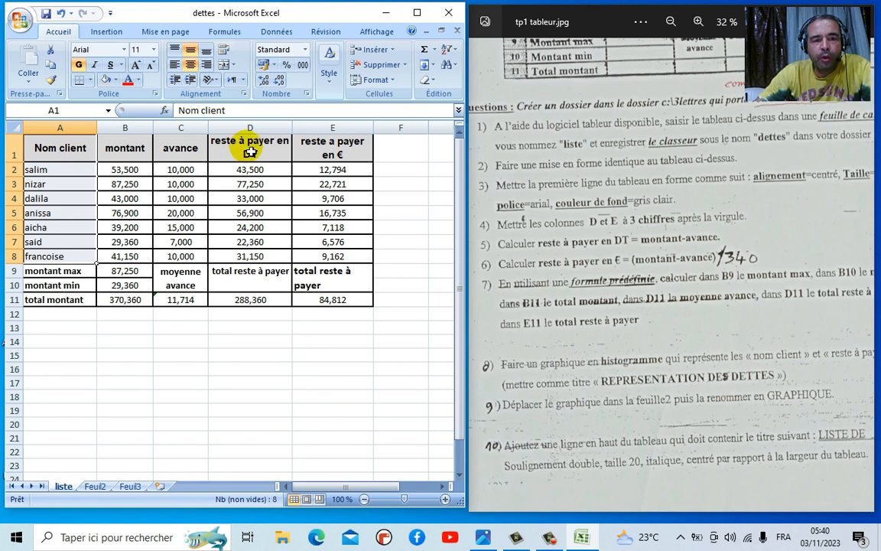
# - Select client names A1:A8, then Ctrl-add the DT remaining amounts D1:D8
pyautogui.moveTo(250, 151); pyautogui.dragTo(255, 258)
pyautogui.click(270, 369)
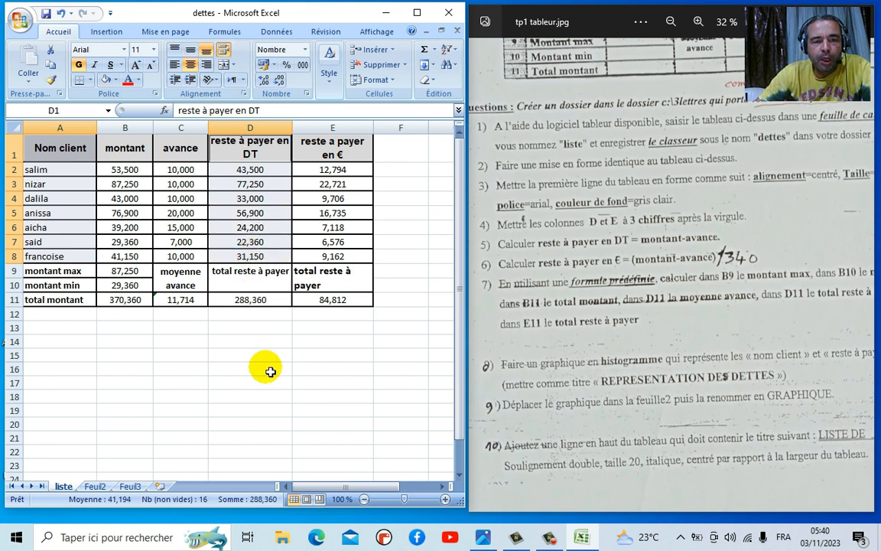
pyautogui.moveTo(80, 153); pyautogui.dragTo(77, 256)
pyautogui.moveTo(263, 158); pyautogui.dragTo(246, 256)
pyautogui.moveTo(73, 145); pyautogui.dragTo(84, 259)
pyautogui.click(220, 368)
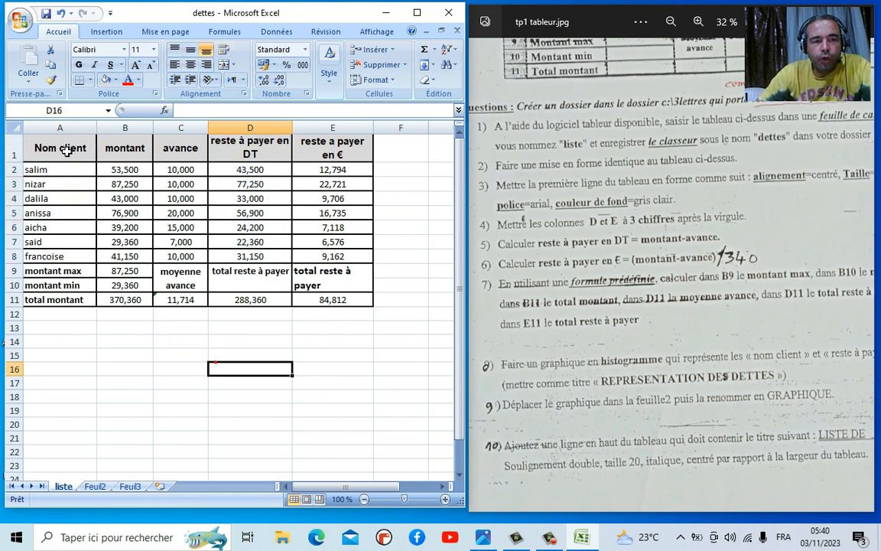
pyautogui.moveTo(67, 151); pyautogui.dragTo(69, 260)
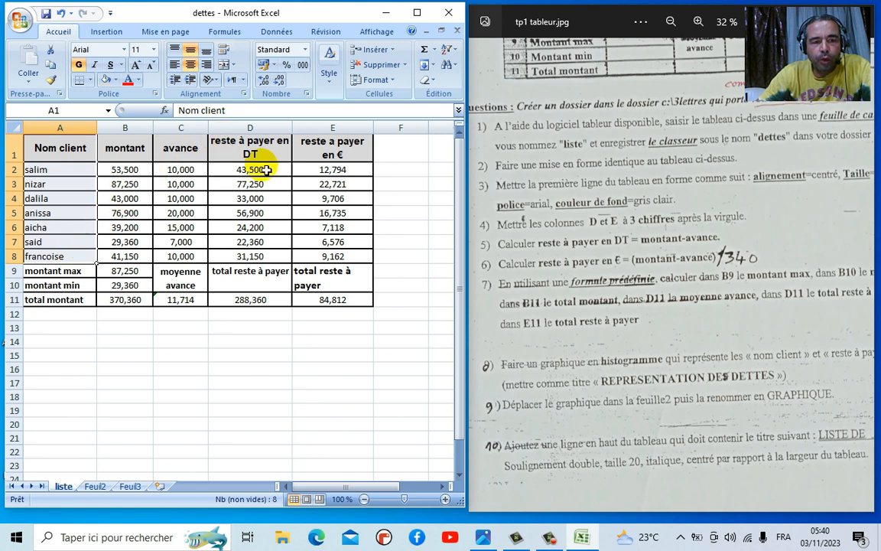
pyautogui.moveTo(264, 154); pyautogui.dragTo(259, 256)
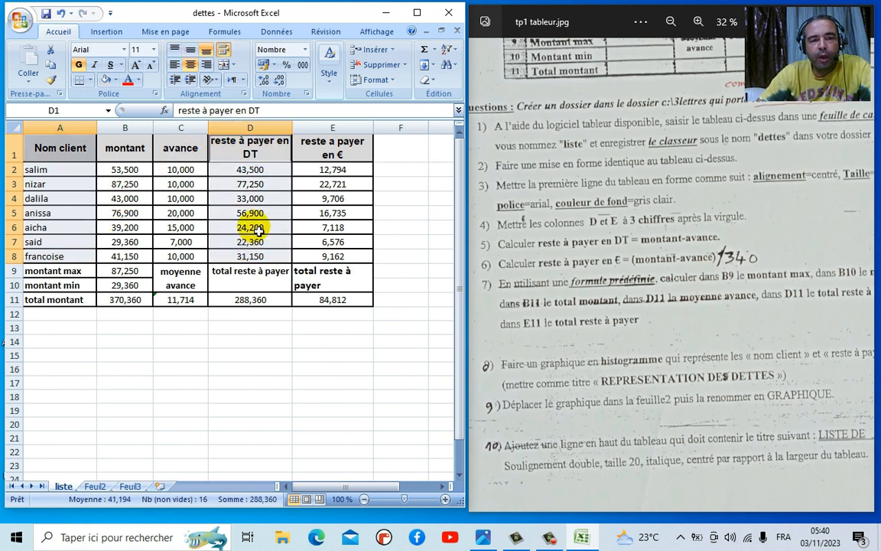
# - Insert a clustered 2D column chart of the selection and drag it below the table
pyautogui.click(107, 32)
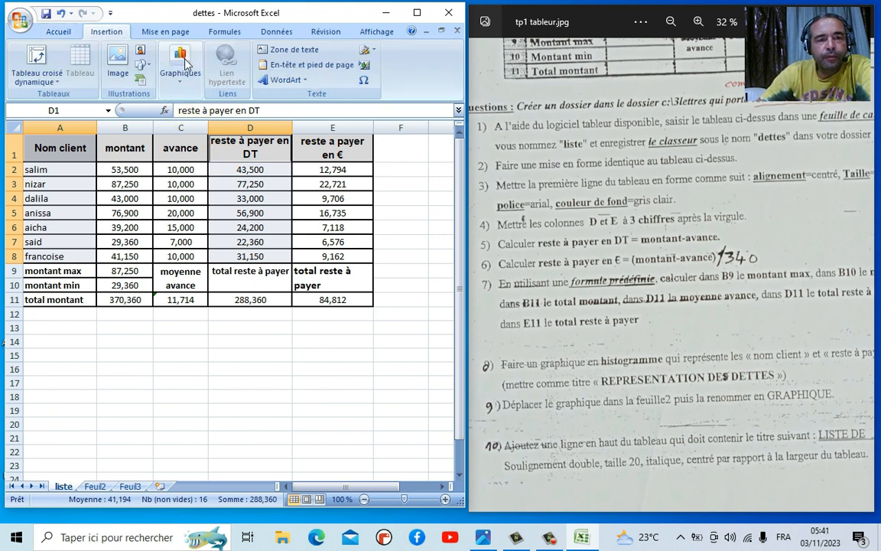
pyautogui.click(183, 74)
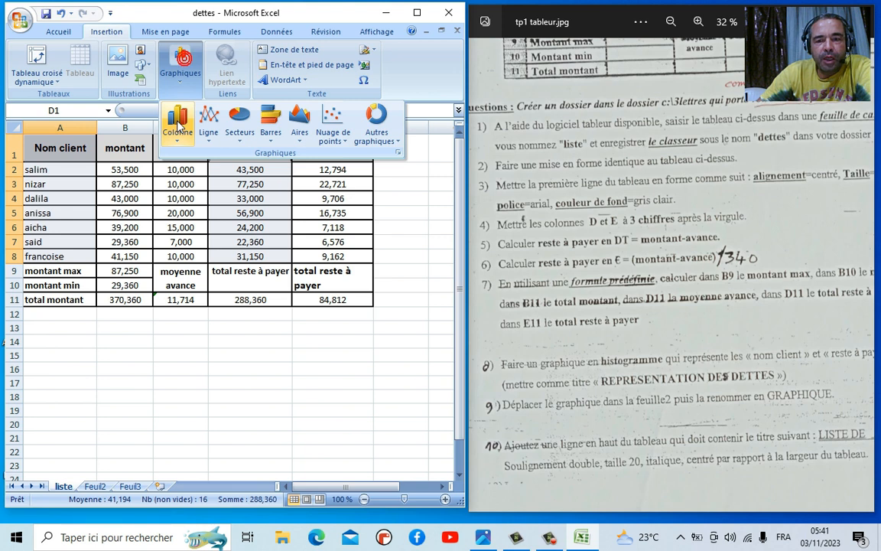
pyautogui.click(178, 126)
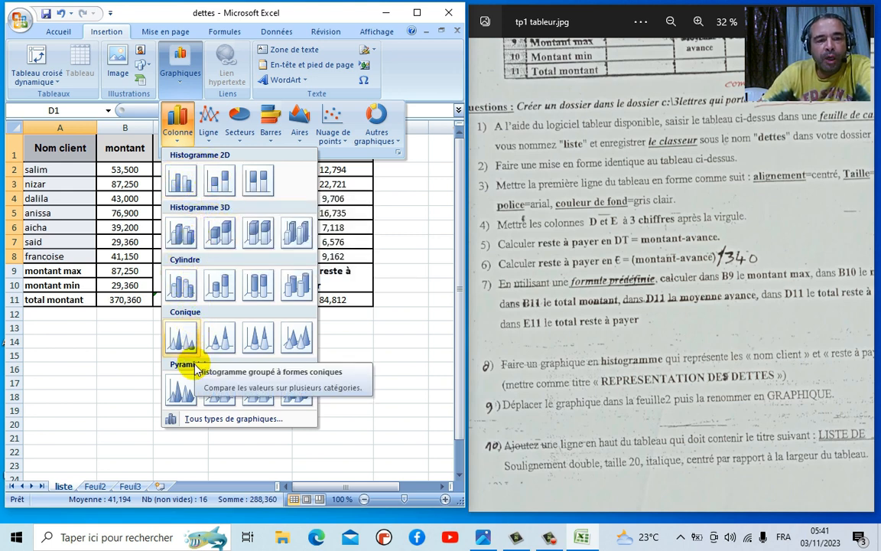
pyautogui.click(181, 183)
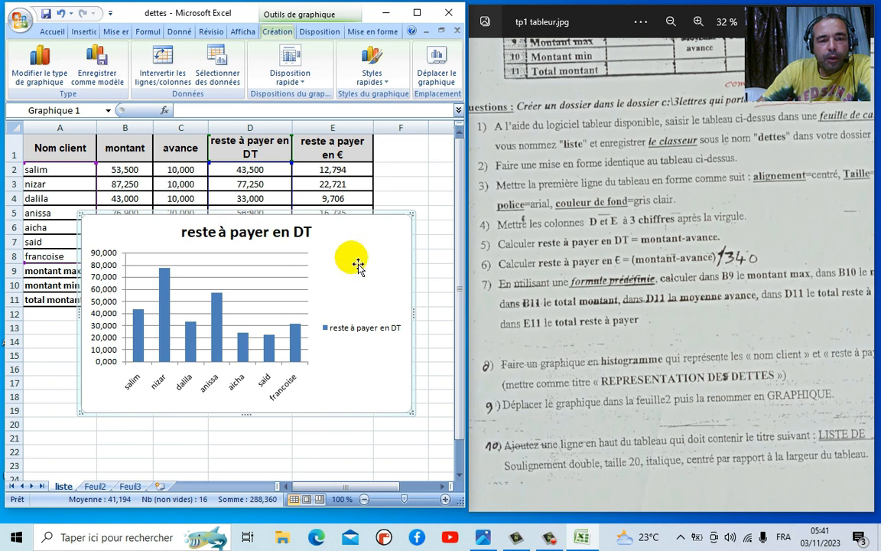
pyautogui.moveTo(368, 256)
pyautogui.mouseDown()
pyautogui.moveTo(368, 358)
pyautogui.moveTo(365, 281)
pyautogui.mouseUp()
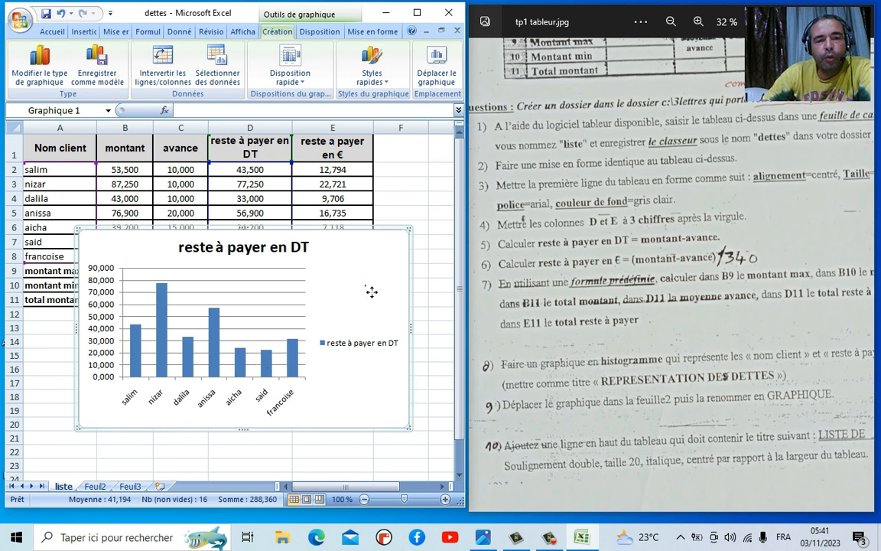
# - Delete the chart, build a clustered column chart from D1:D8 and A1:A8, then delete that one too
pyautogui.press('Delete')
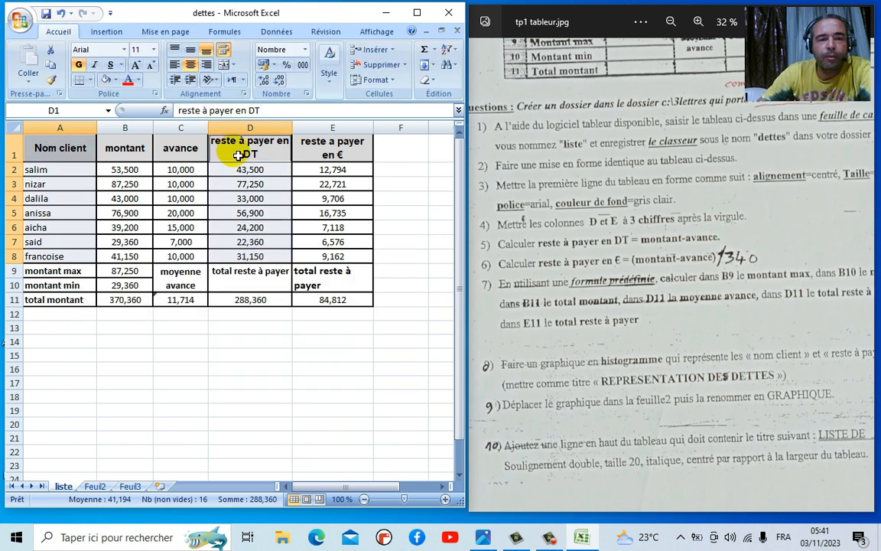
pyautogui.moveTo(238, 155); pyautogui.dragTo(238, 256)
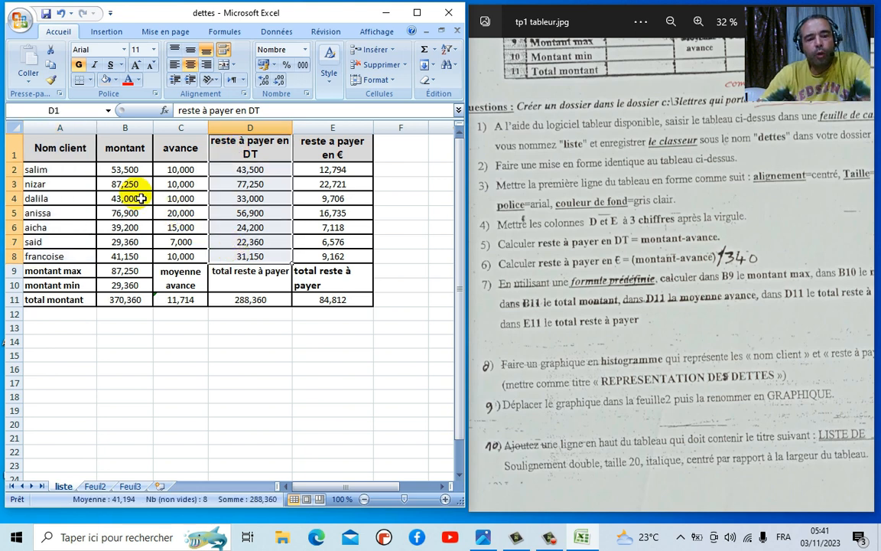
pyautogui.keyDown('ctrl'); pyautogui.moveTo(85, 155); pyautogui.dragTo(79, 255); pyautogui.keyUp('ctrl')
pyautogui.click(106, 31)
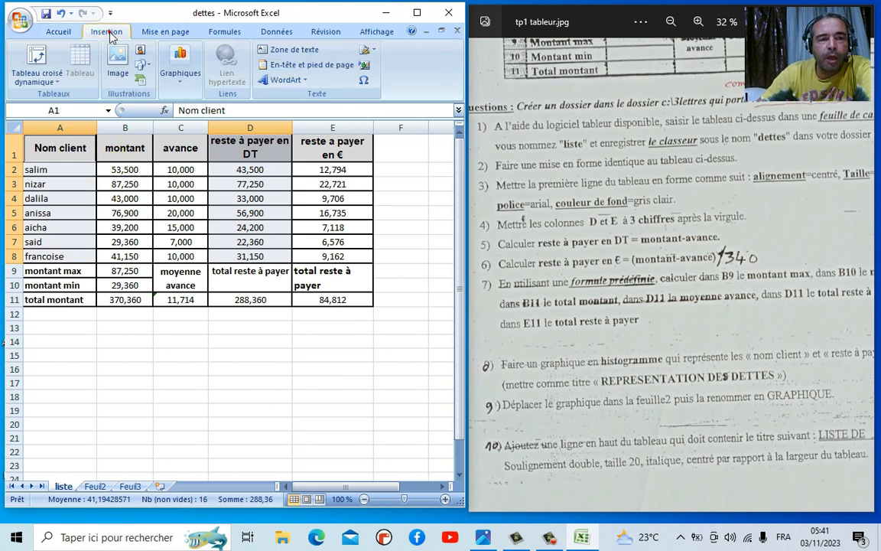
pyautogui.click(176, 60)
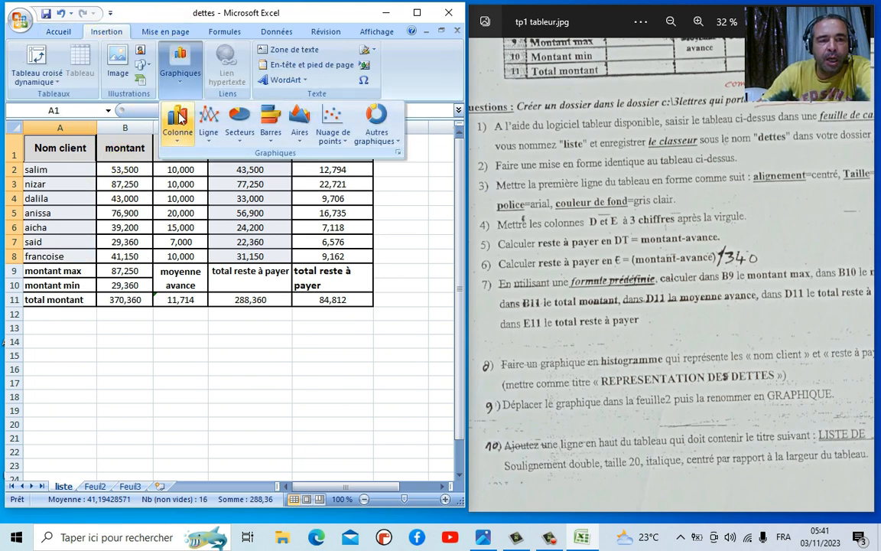
pyautogui.click(178, 116)
pyautogui.click(181, 180)
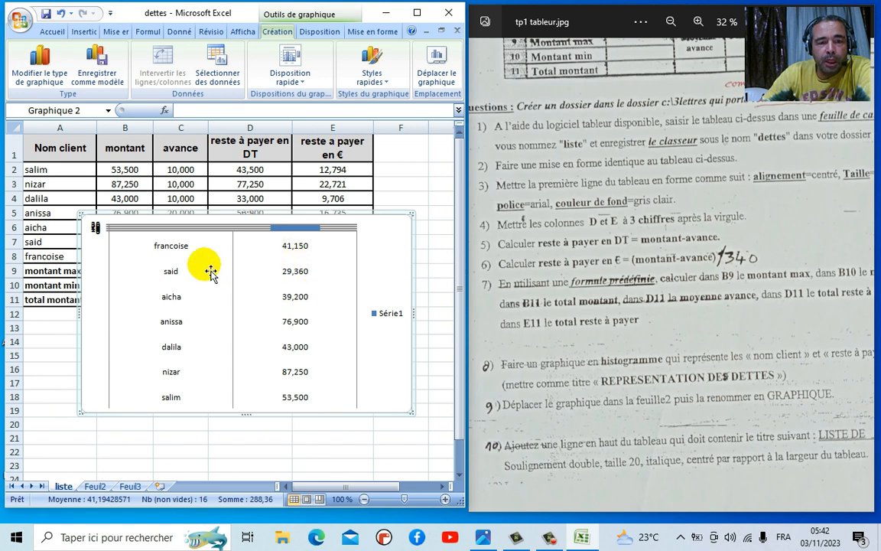
pyautogui.click(395, 250)
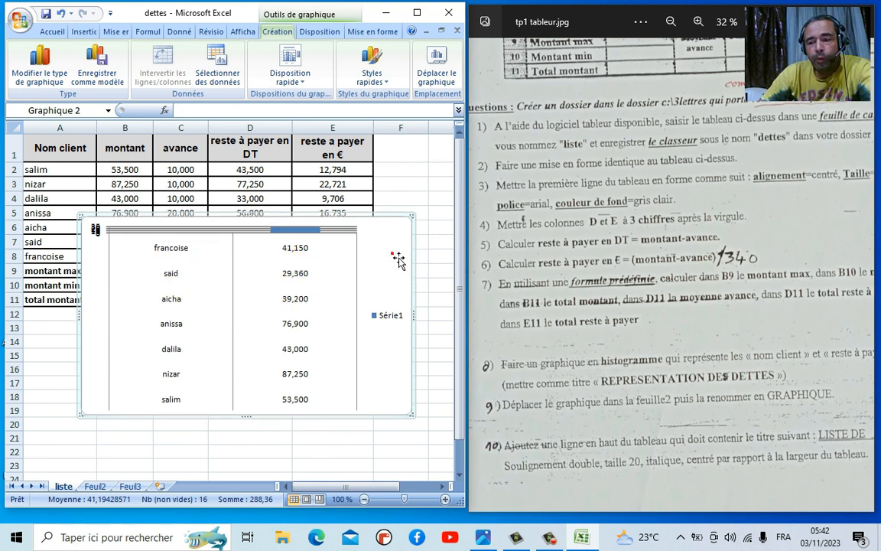
pyautogui.press('Delete')
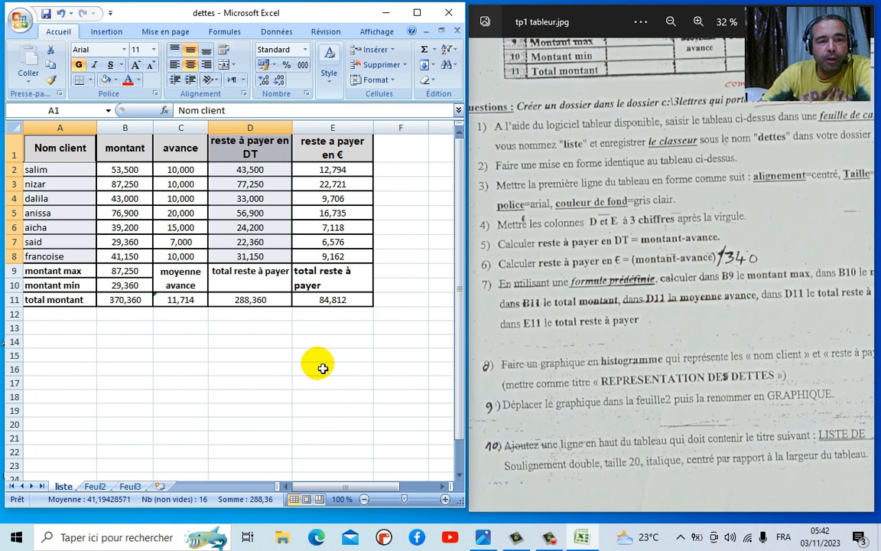
# - Insert a clustered column chart from client names A1:A8 and amounts D2:D8
pyautogui.click(323, 369)
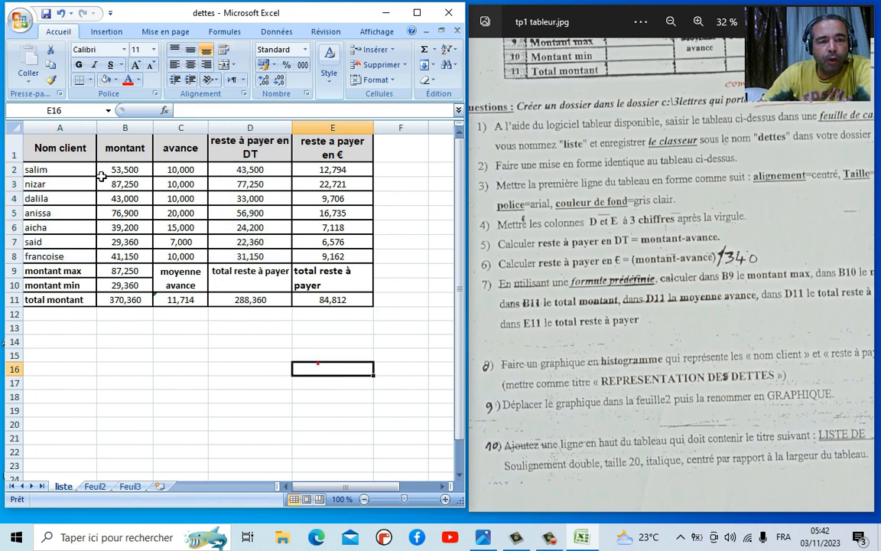
pyautogui.moveTo(88, 156); pyautogui.dragTo(101, 264)
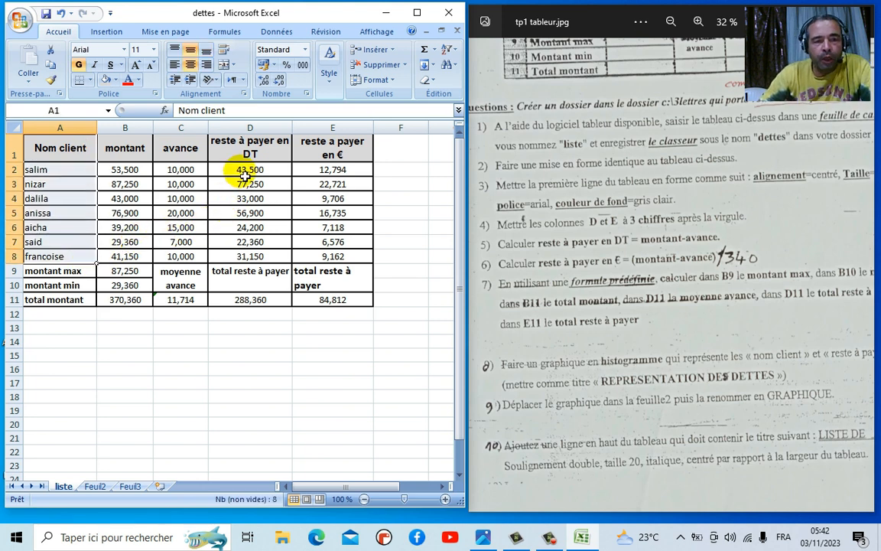
pyautogui.moveTo(241, 174); pyautogui.dragTo(244, 265)
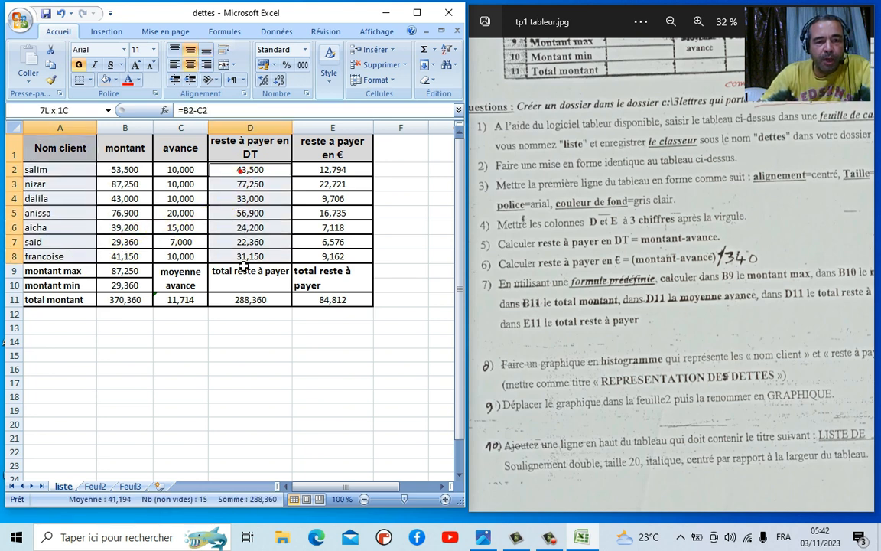
pyautogui.click(115, 34)
pyautogui.click(180, 67)
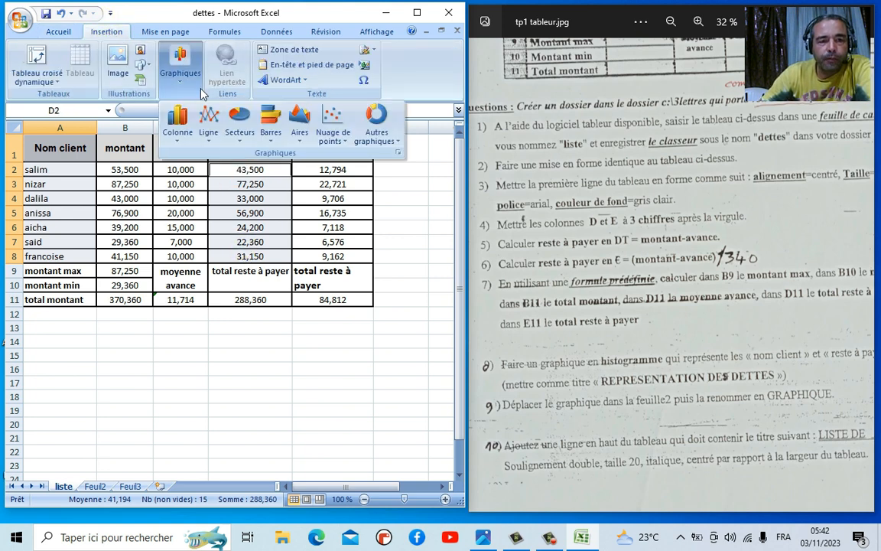
pyautogui.click(178, 135)
pyautogui.click(181, 184)
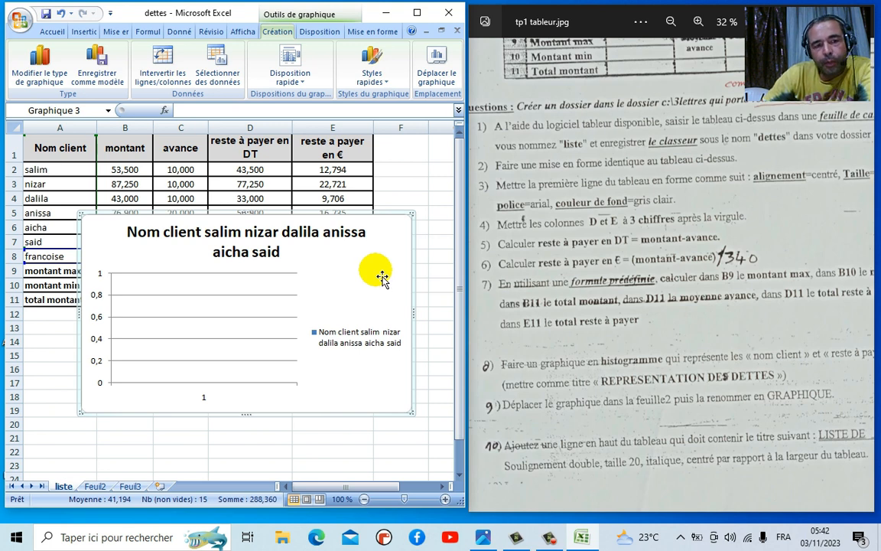
# - Delete the empty chart and insert a clustered column chart from A1:A8 and D1:D8
pyautogui.press('Delete')
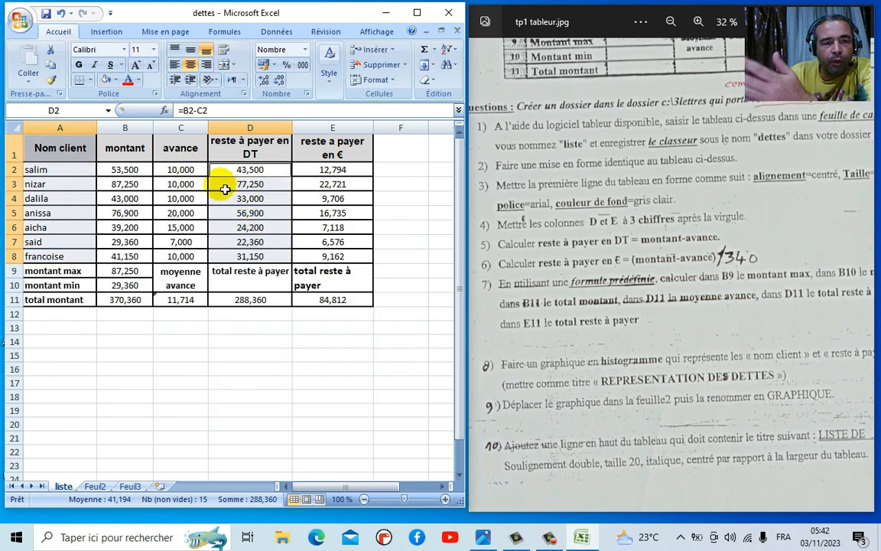
pyautogui.click(321, 357)
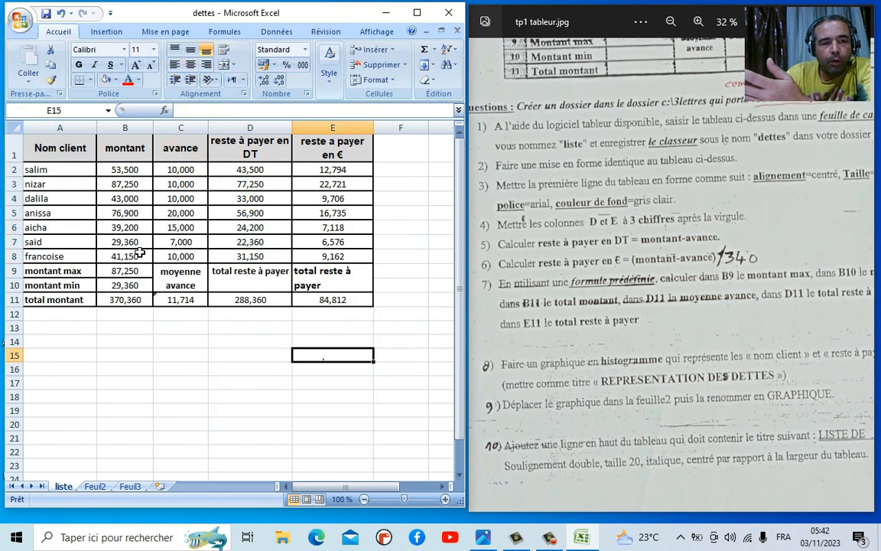
pyautogui.moveTo(65, 149); pyautogui.dragTo(77, 258)
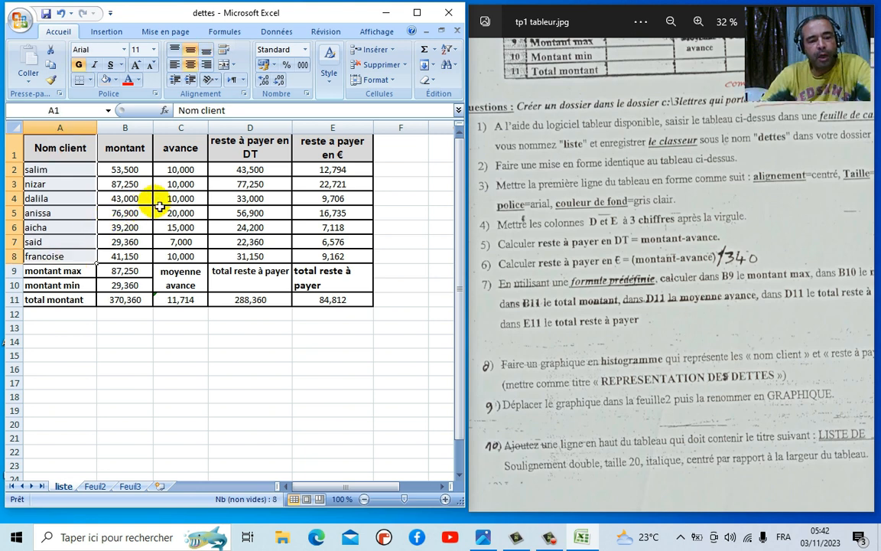
pyautogui.moveTo(260, 151); pyautogui.dragTo(245, 256)
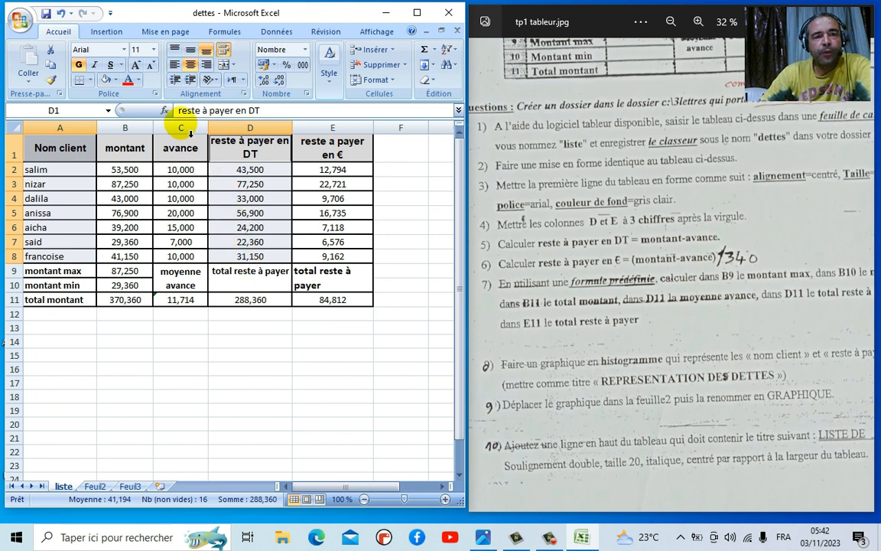
pyautogui.click(111, 34)
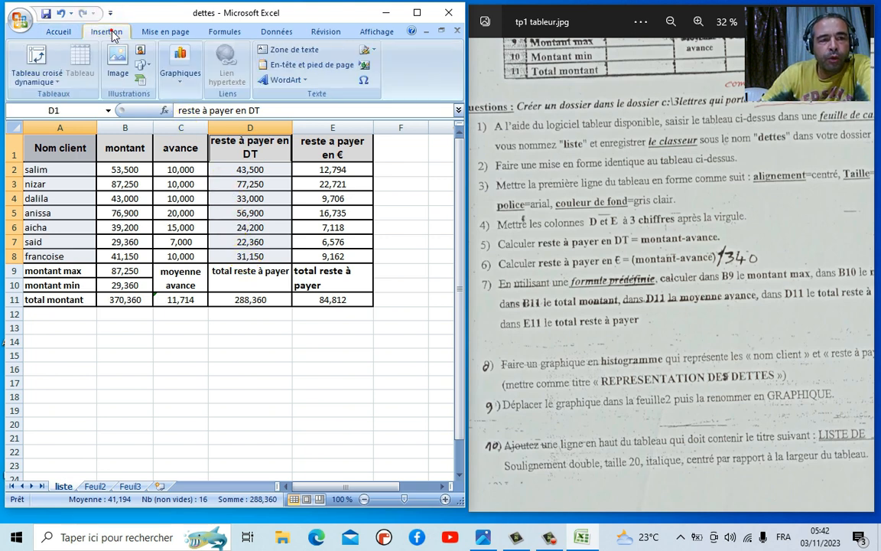
pyautogui.click(181, 74)
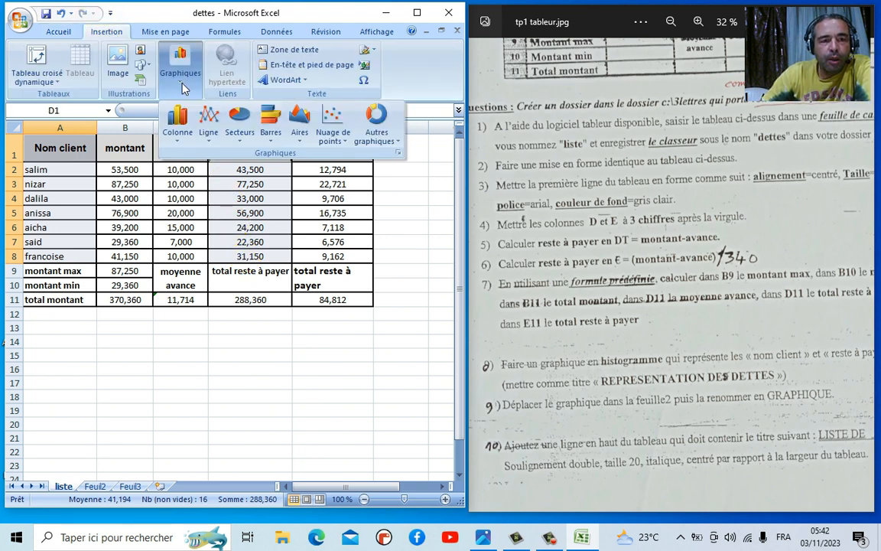
pyautogui.click(180, 142)
pyautogui.click(183, 177)
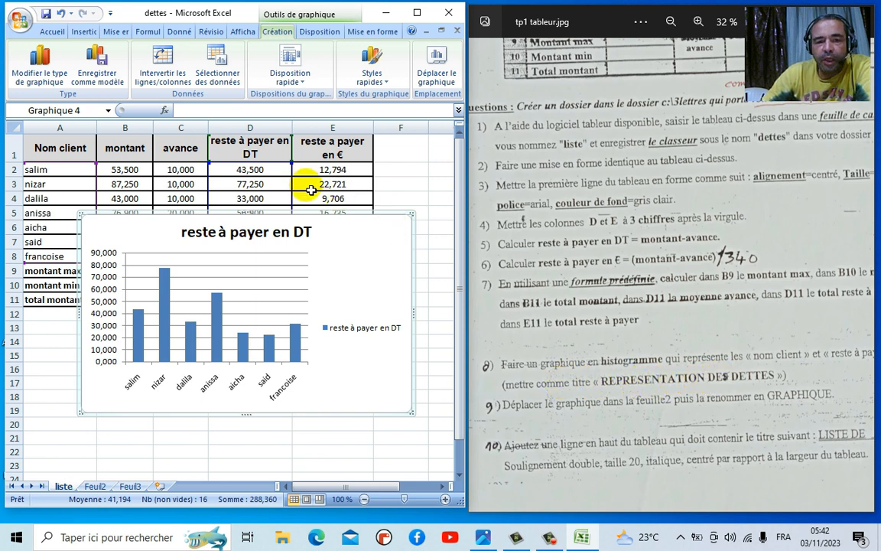
# - Change the chart title from 'reste à payer en DT' to 'REPRESENTATION DE DETTES'
pyautogui.click(306, 242)
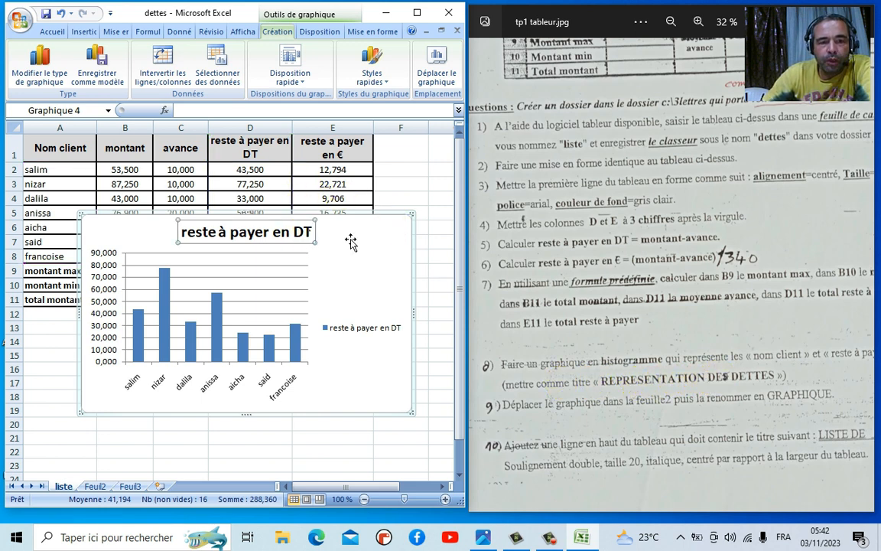
pyautogui.press('BackSpace')
pyautogui.press('BackSpace')
pyautogui.press('BackSpace')
pyautogui.press('BackSpace')
pyautogui.press('BackSpace')
pyautogui.press('BackSpace')
pyautogui.press('BackSpace')
pyautogui.press('BackSpace')
pyautogui.press('BackSpace')
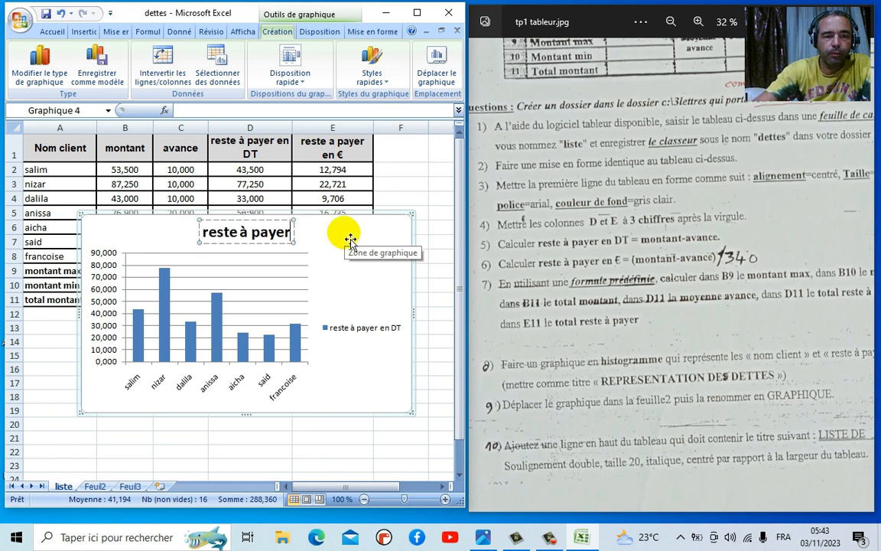
pyautogui.press('BackSpace')
pyautogui.press('BackSpace')
pyautogui.press('BackSpace')
pyautogui.press('BackSpace')
pyautogui.press('BackSpace')
pyautogui.press('BackSpace')
pyautogui.press('BackSpace')
pyautogui.press('BackSpace')
pyautogui.press('BackSpace')
pyautogui.press('BackSpace')
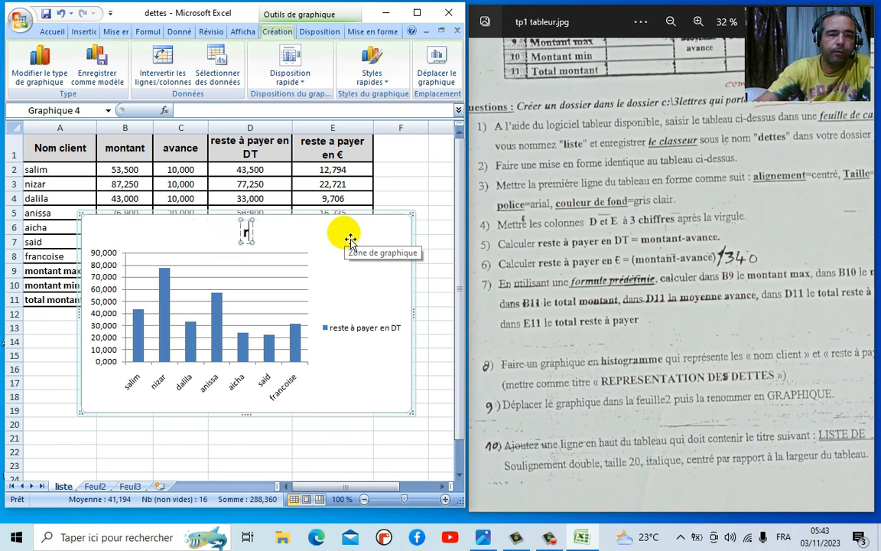
pyautogui.write('RE')
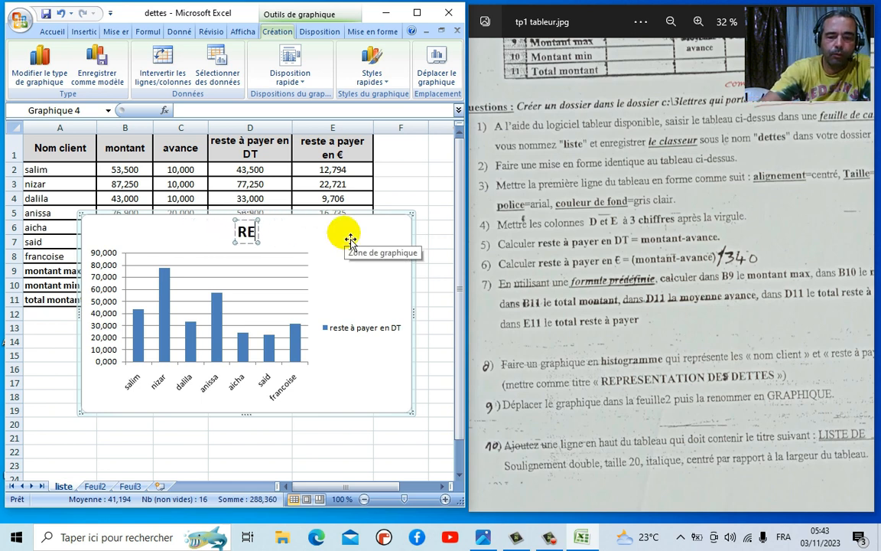
pyautogui.write('PRESENT')
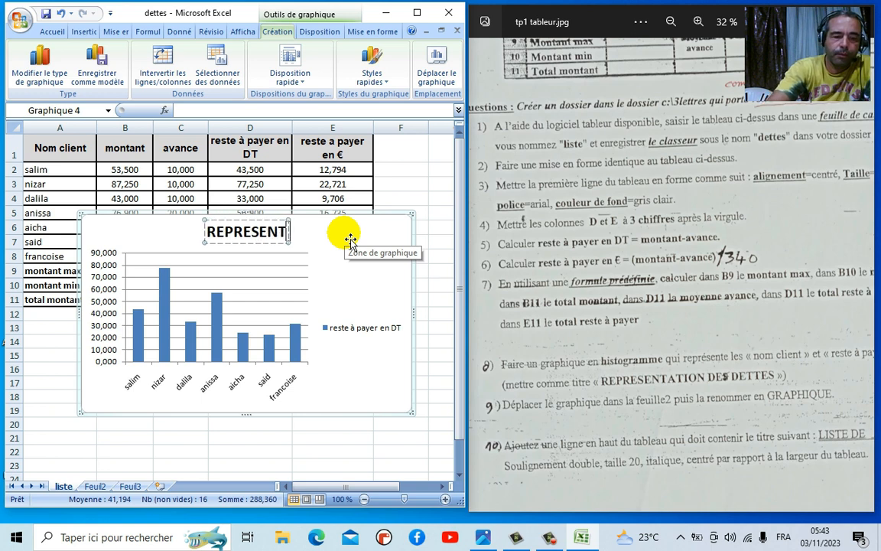
pyautogui.write('ATION')
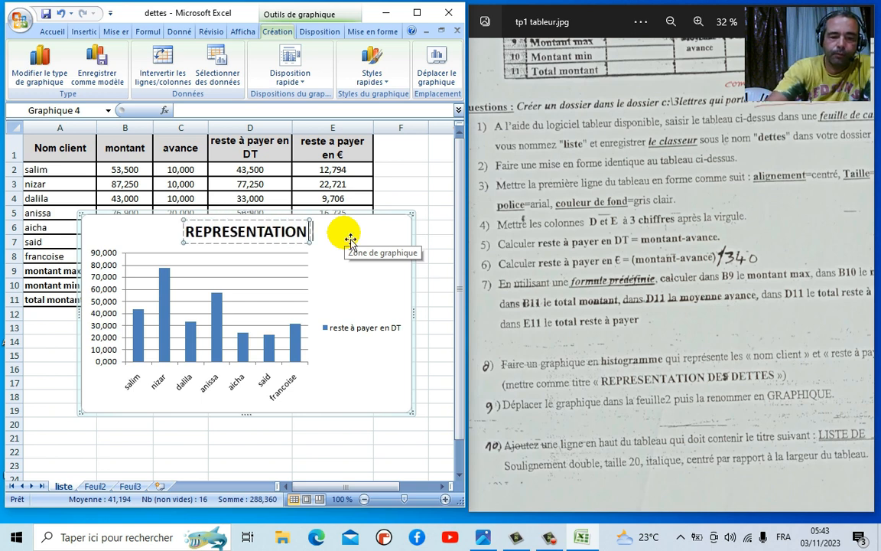
pyautogui.write(' DE DETTES')
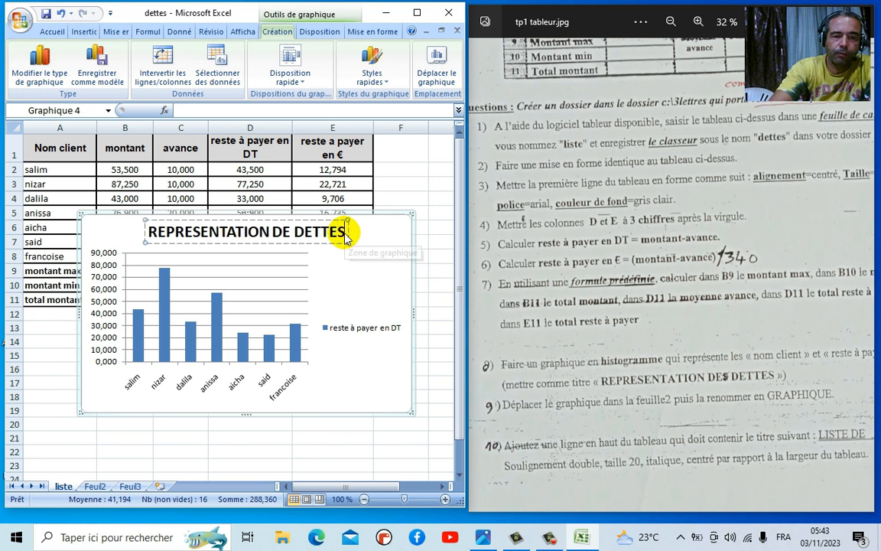
pyautogui.click(368, 280)
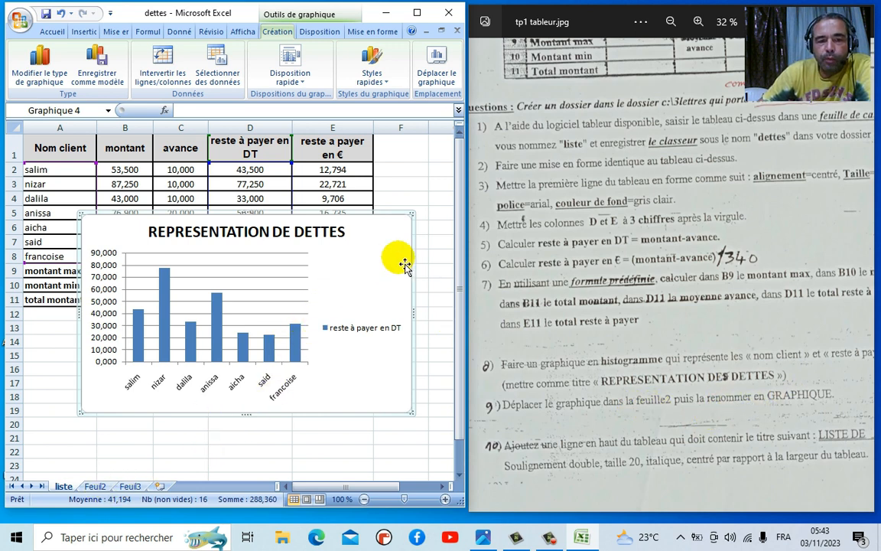
# - Cut the chart from liste, paste it at A1 on Feuil2, and position it over roughly B4:H17
pyautogui.click(384, 256)
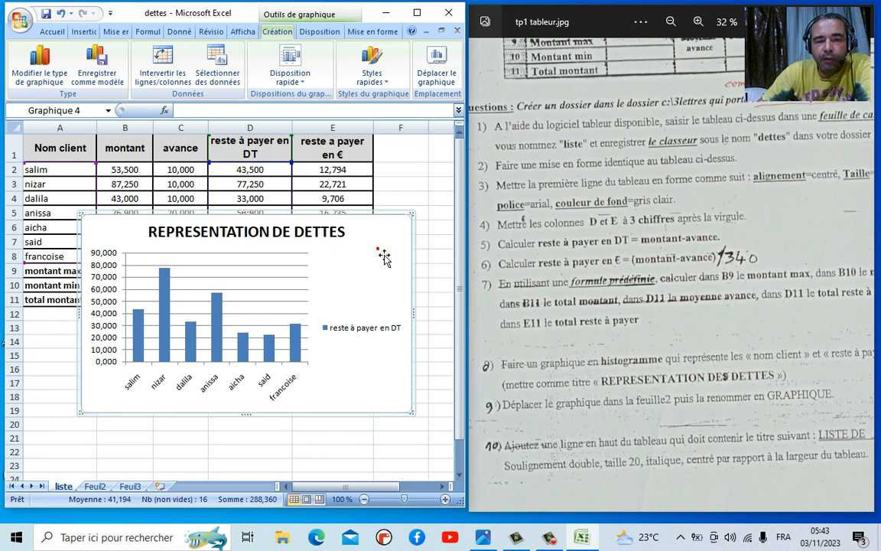
pyautogui.rightClick(379, 252)
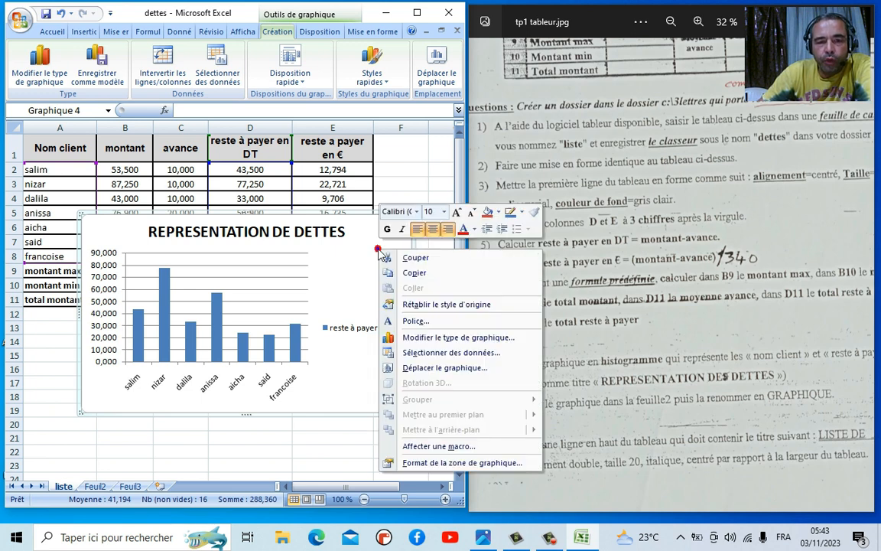
pyautogui.click(415, 257)
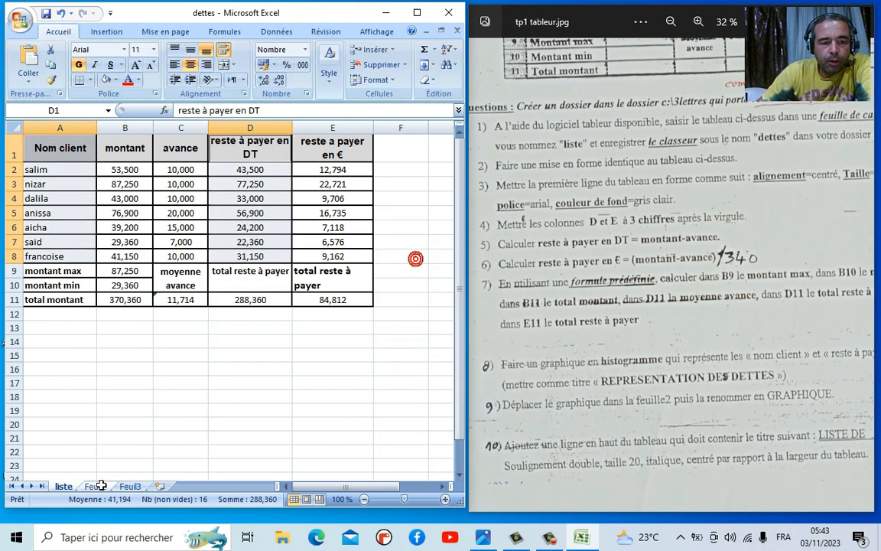
pyautogui.click(95, 485)
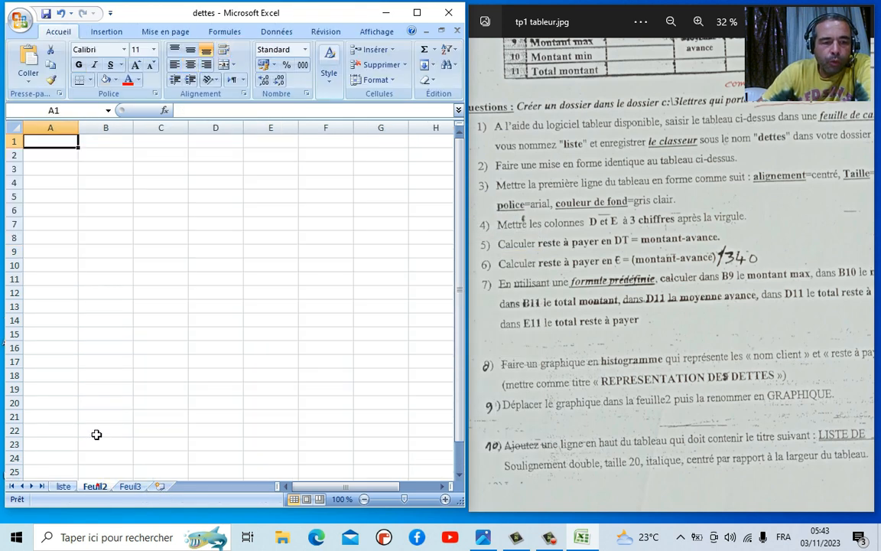
pyautogui.rightClick(72, 148)
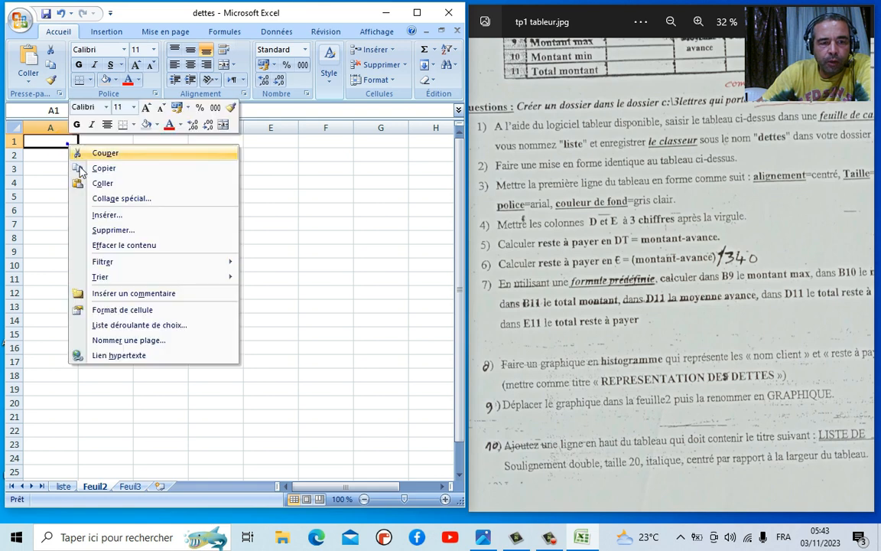
pyautogui.click(120, 189)
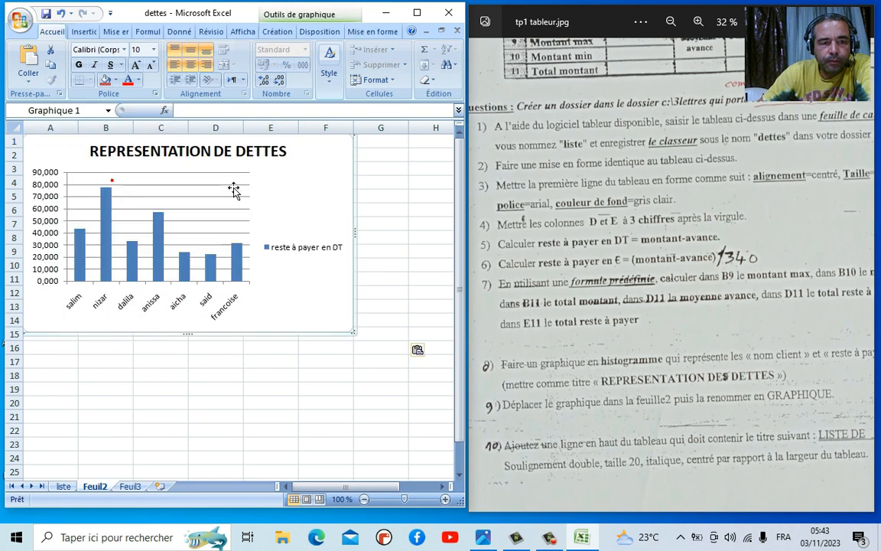
pyautogui.moveTo(309, 200); pyautogui.dragTo(361, 226)
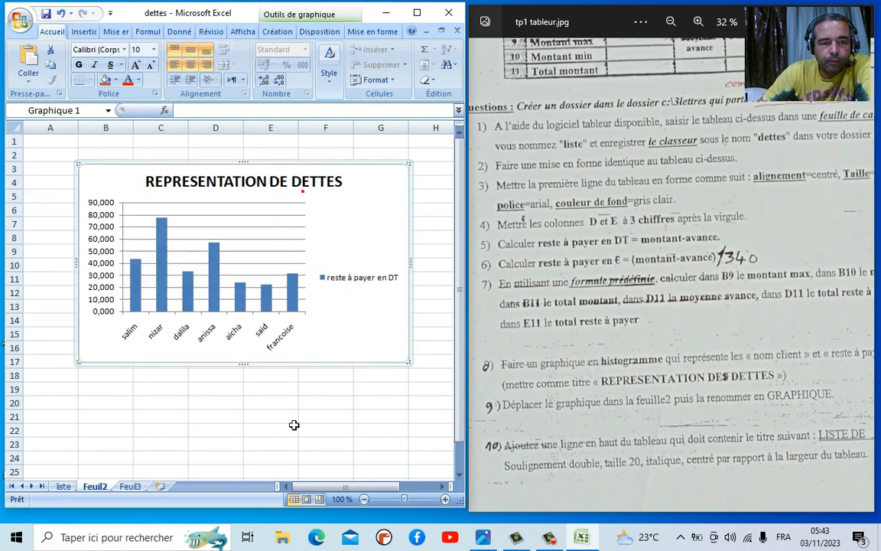
pyautogui.click(64, 486)
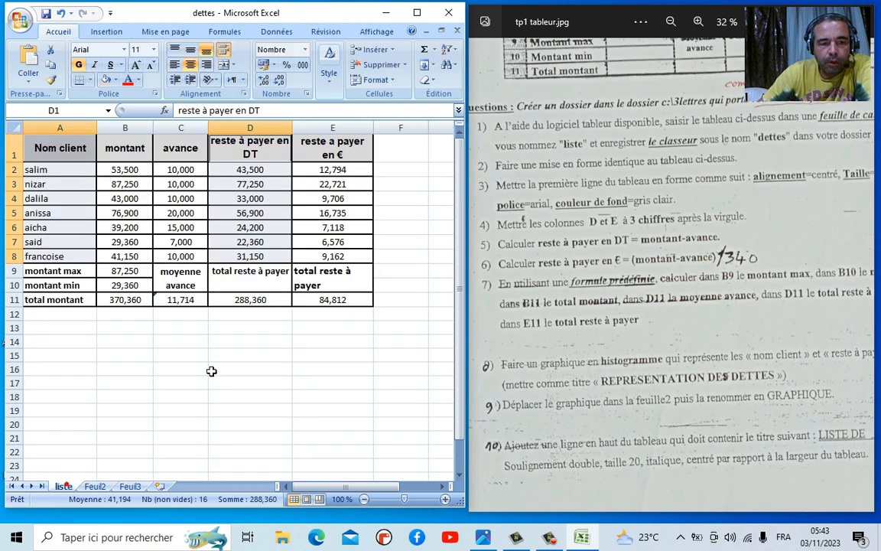
pyautogui.click(97, 486)
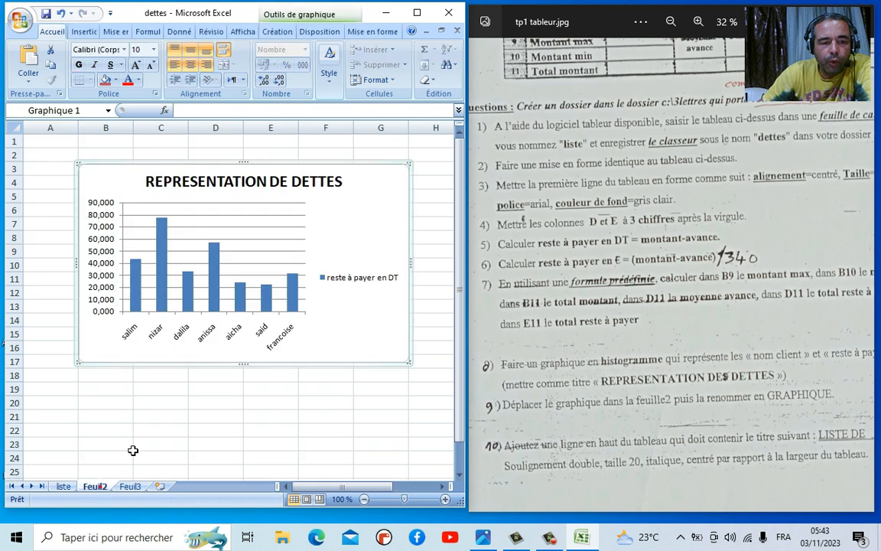